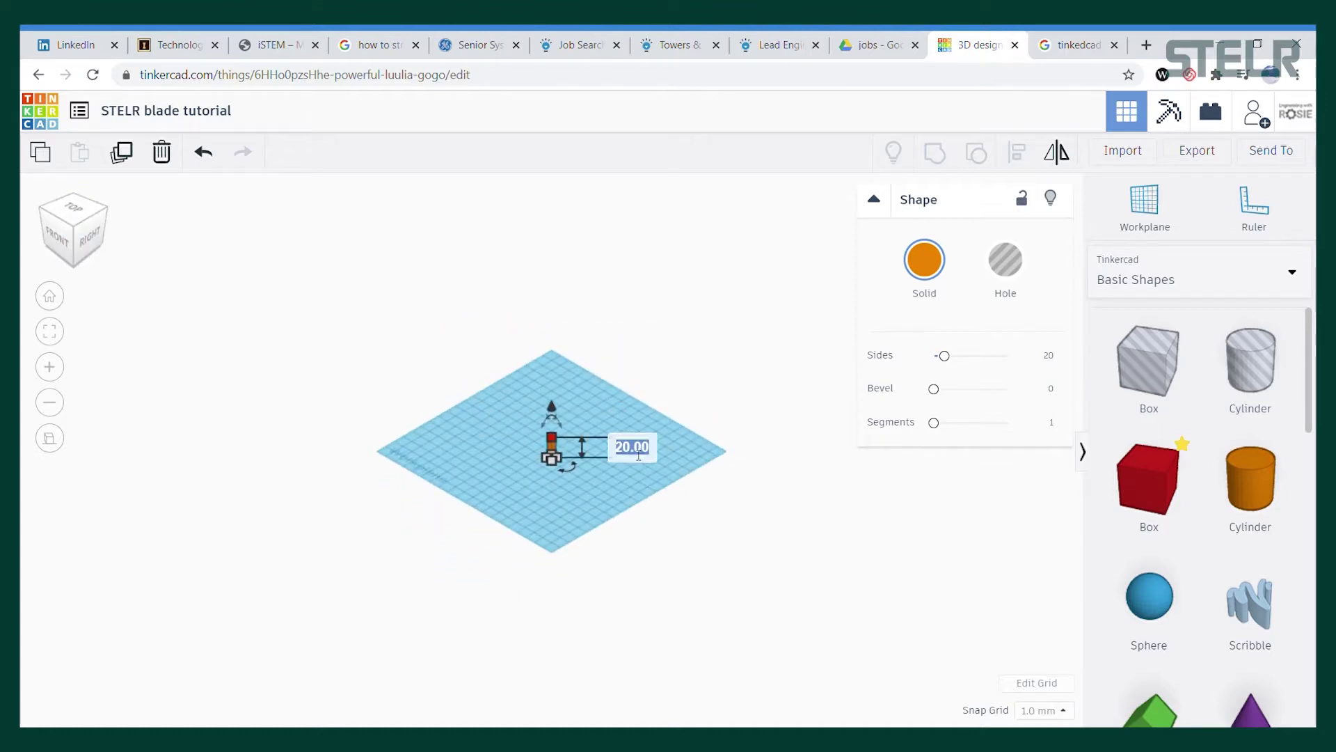
Confirm the first cylinder's height, and add a second cylinder on a workplane set on its top face
key(Return)
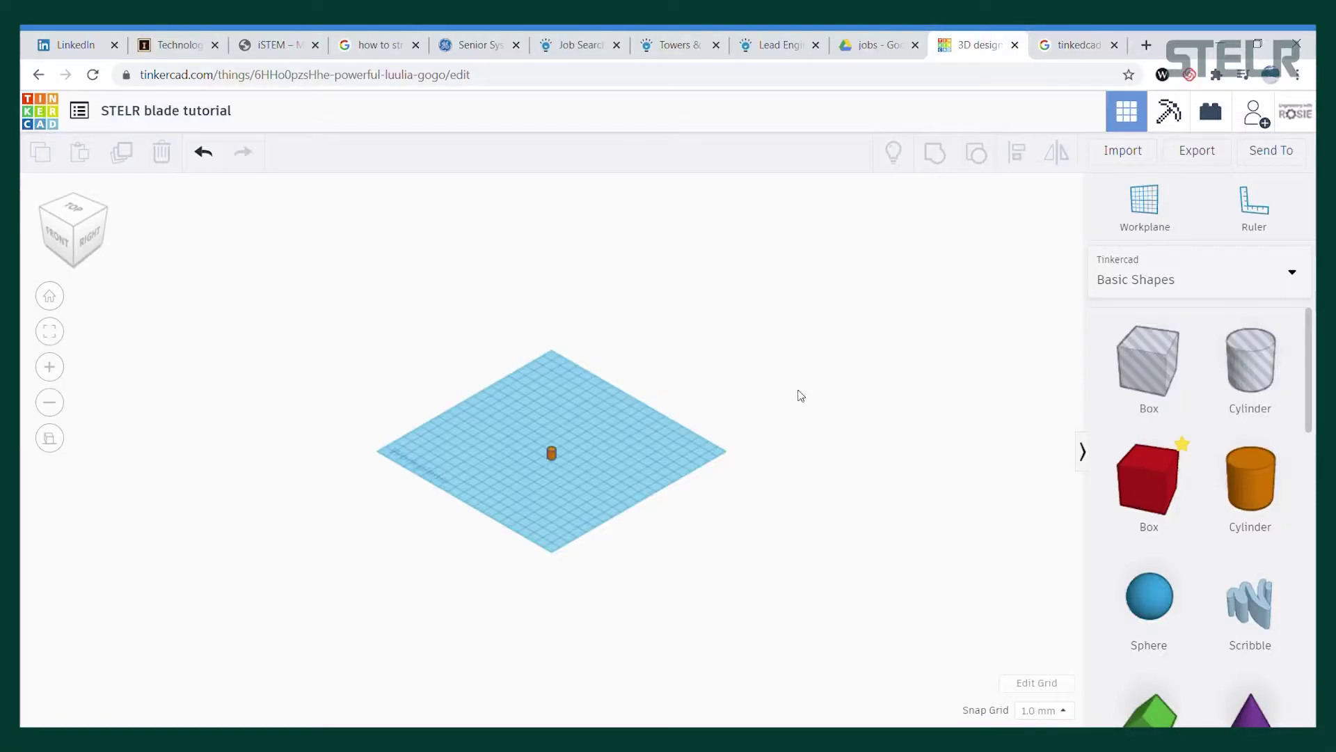
scroll(592, 462, up, 6)
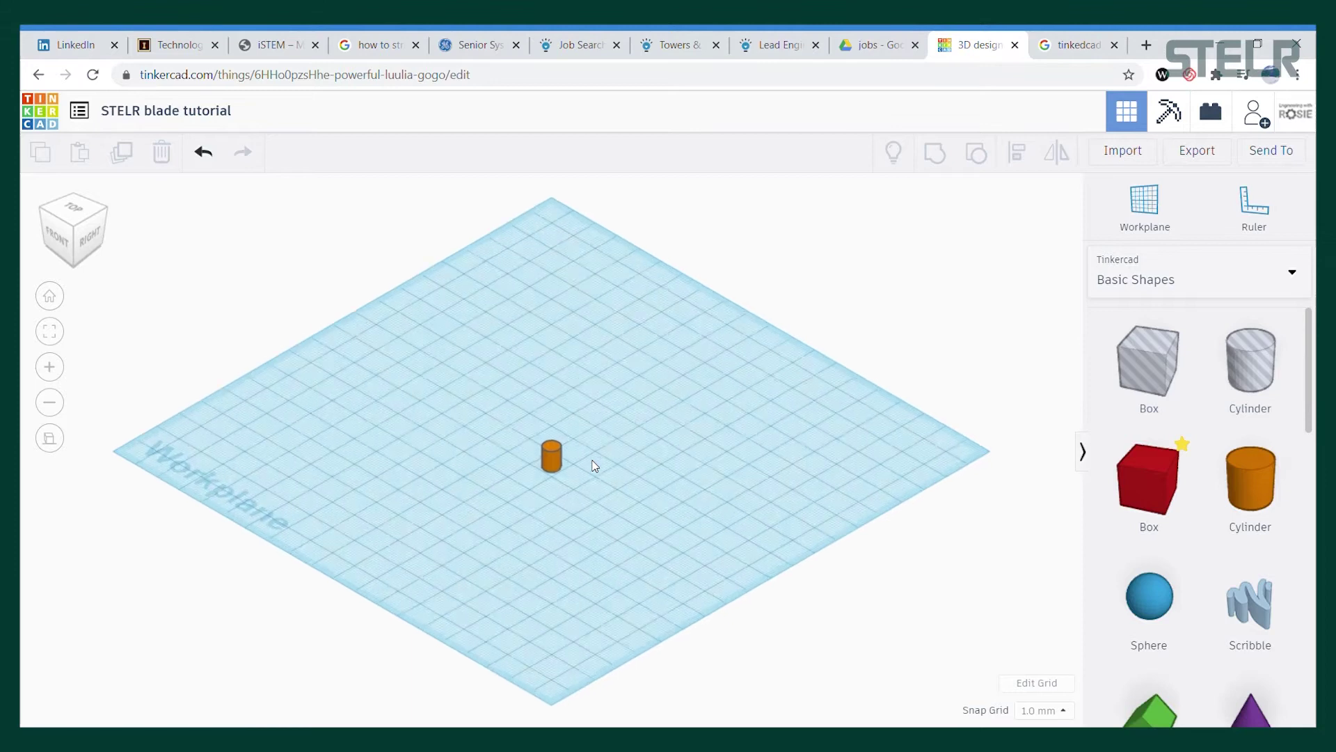
scroll(595, 465, up, 4)
click(1125, 224)
click(559, 443)
drag(1265, 471, 557, 427)
Size the upper cylinder to 6.3 mm by 6.3 mm with a height of 1.6 mm
mouse_move(617, 438)
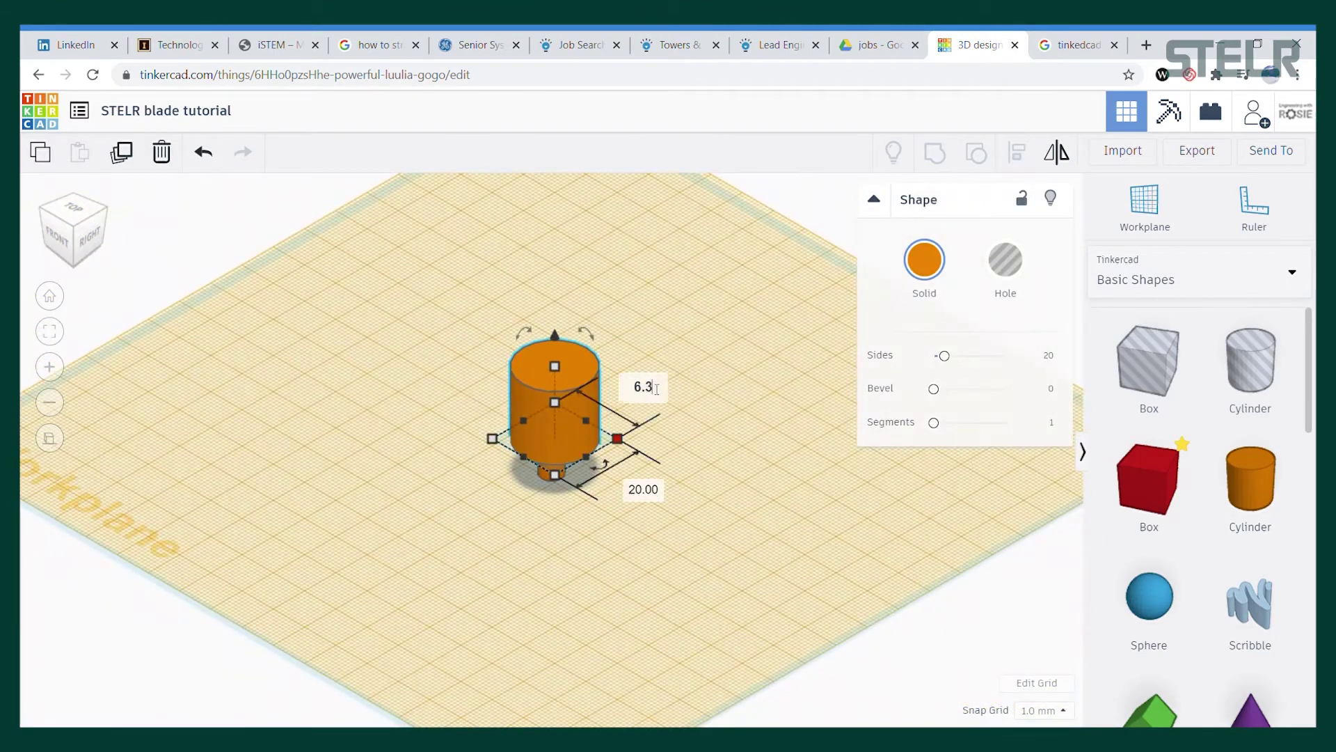
key(Return)
text(6.3)
key(Return)
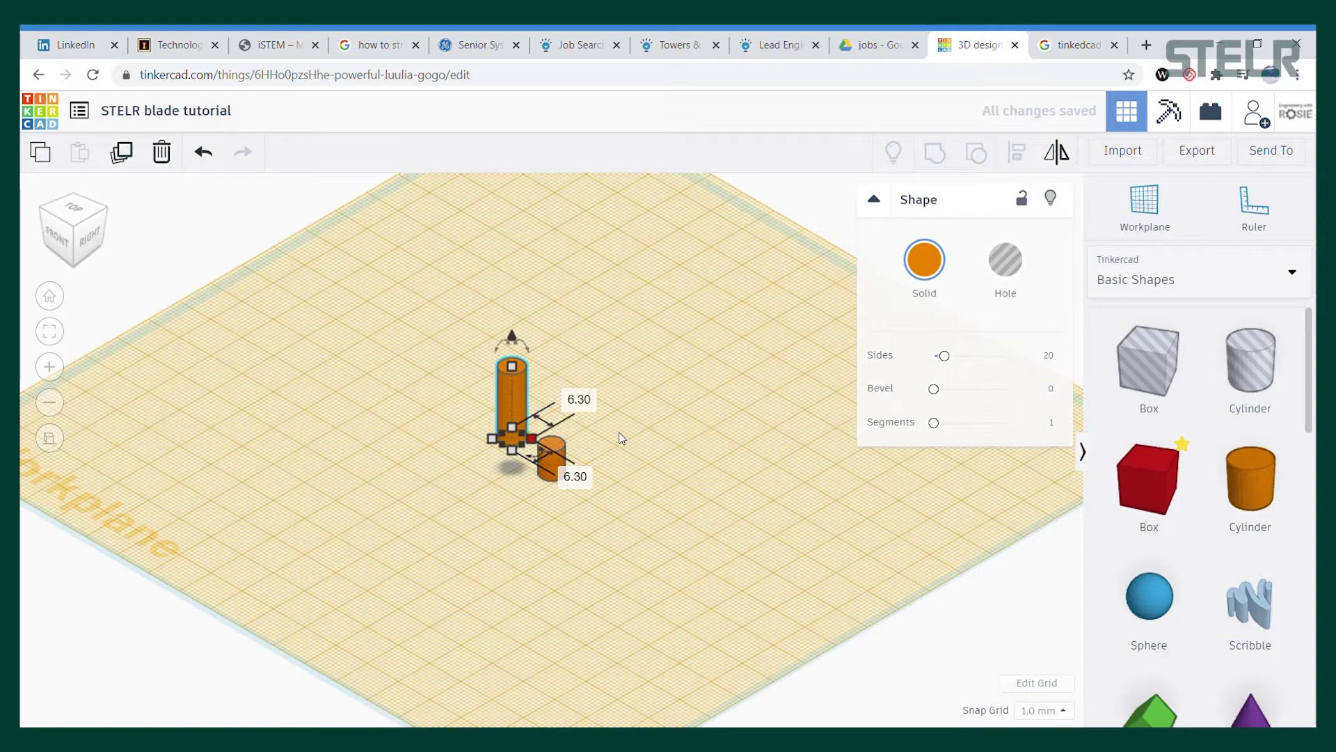
mouse_move(511, 366)
click(590, 405)
text(1.6)
key(Return)
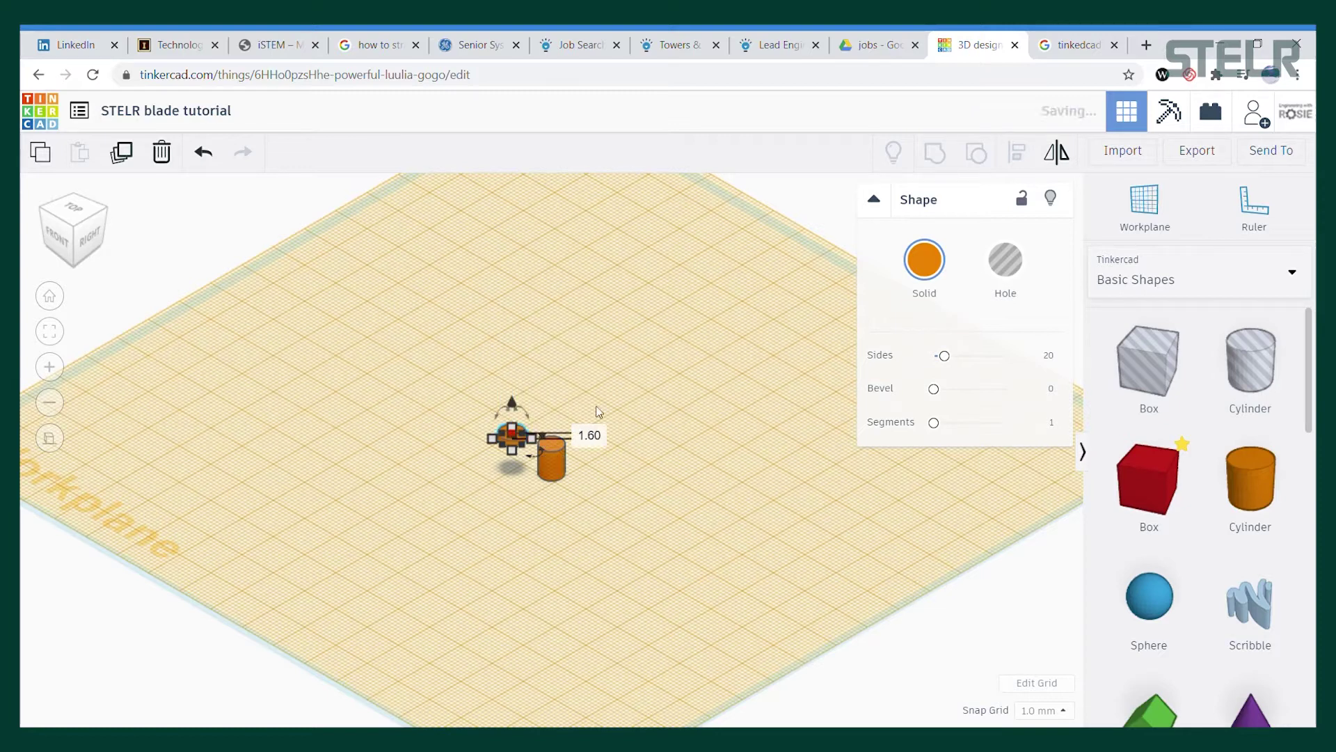
click(691, 517)
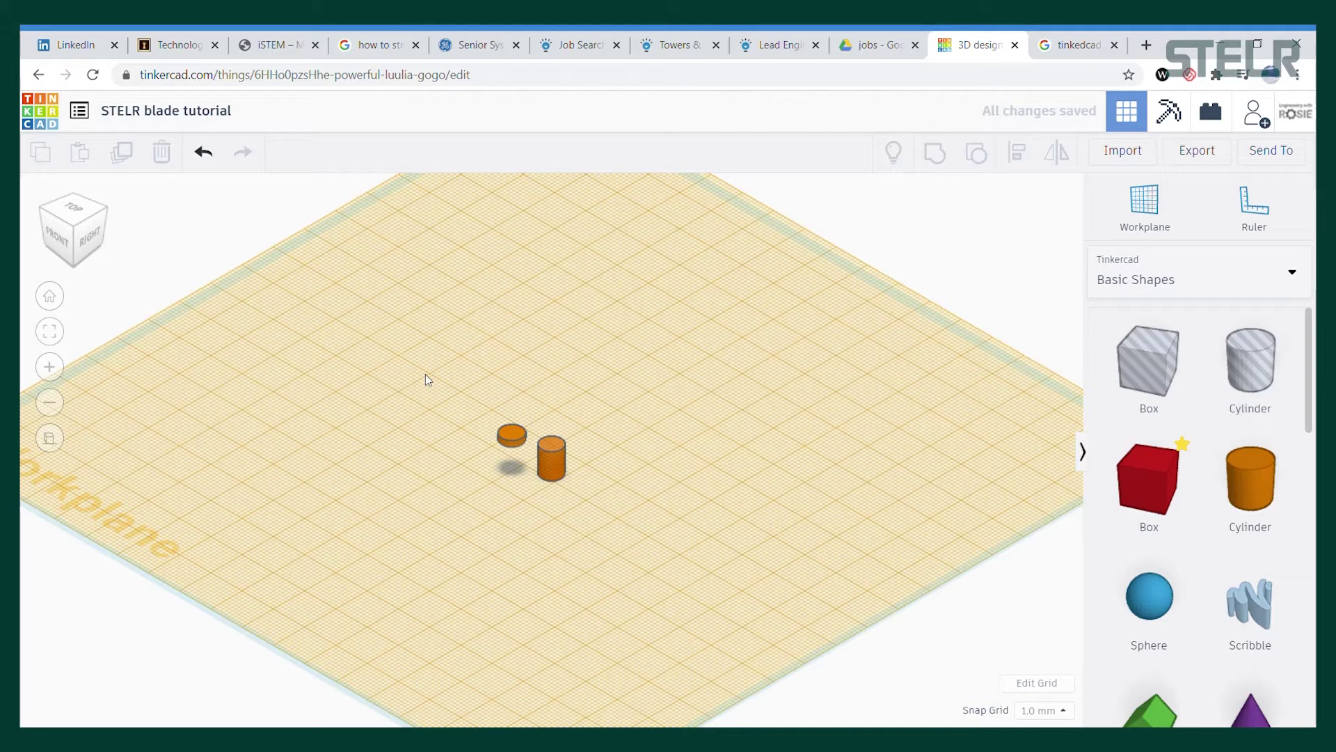
Align the two cylinders so they are centred on each other along both horizontal axes
drag(426, 374, 661, 527)
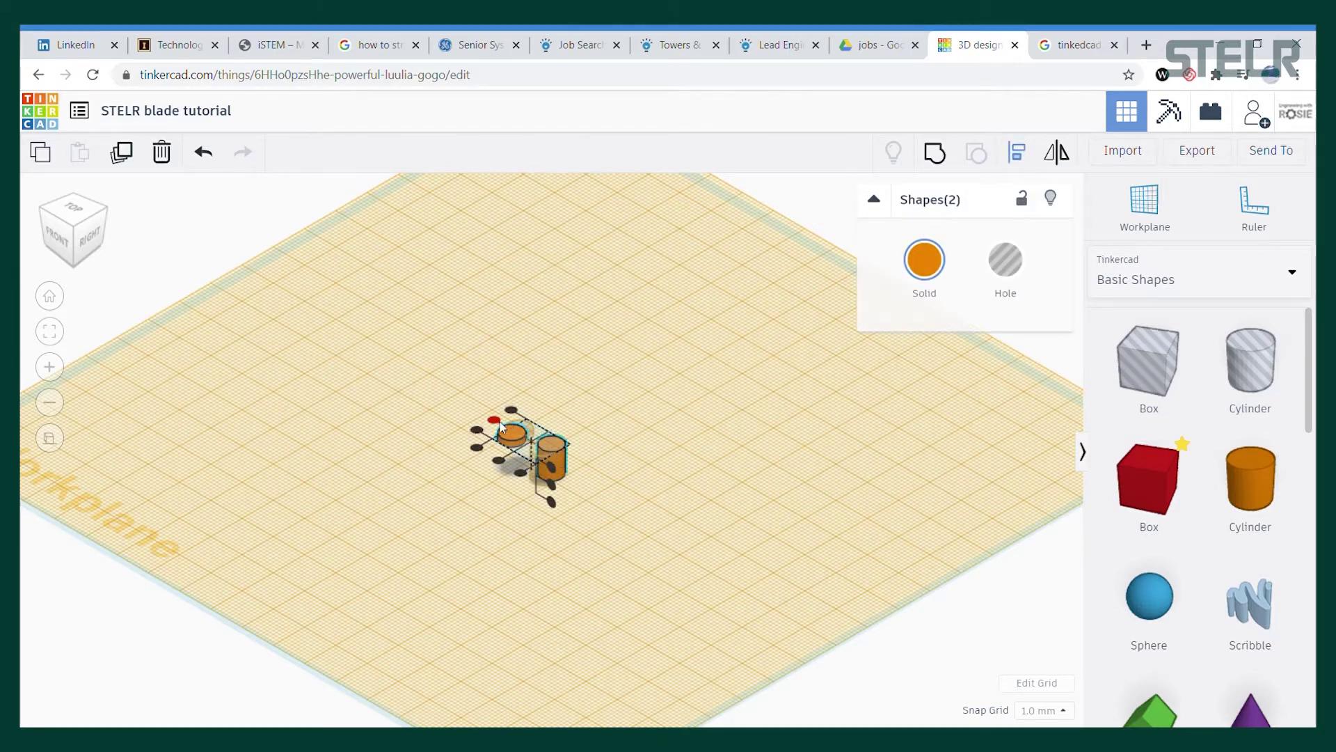
click(496, 422)
click(506, 456)
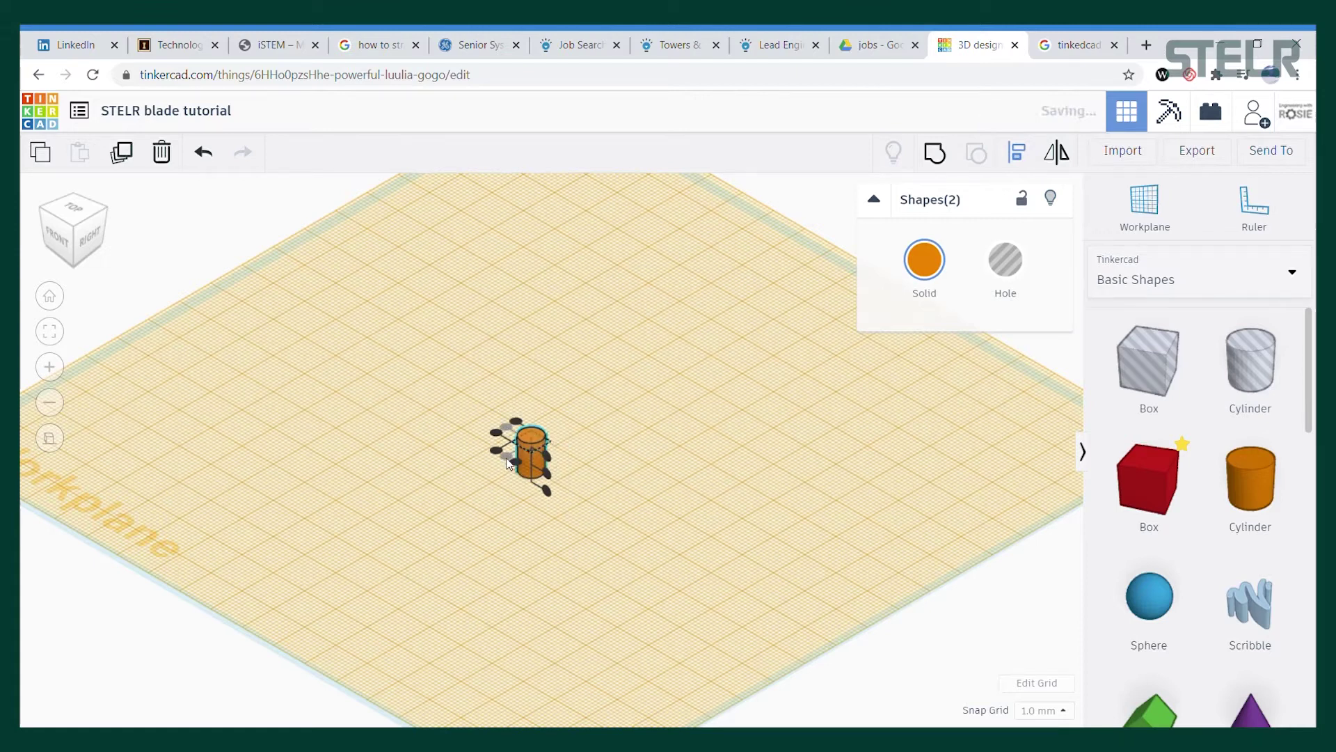
click(653, 444)
Set the workplane on the cylinder's underside and add another cylinder there
click(55, 239)
key(w)
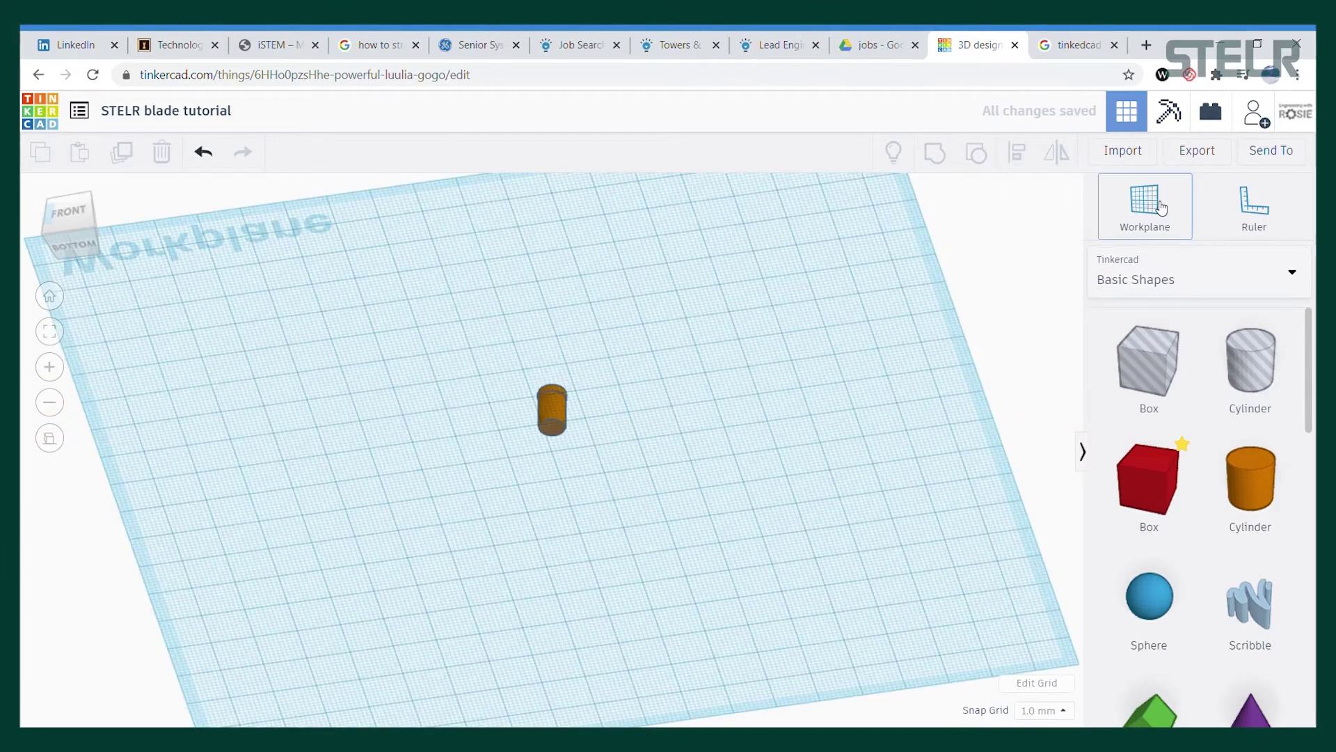
click(556, 435)
drag(1266, 491, 550, 446)
Set the lower cylinder's length and width to 6.3 mm each
click(672, 412)
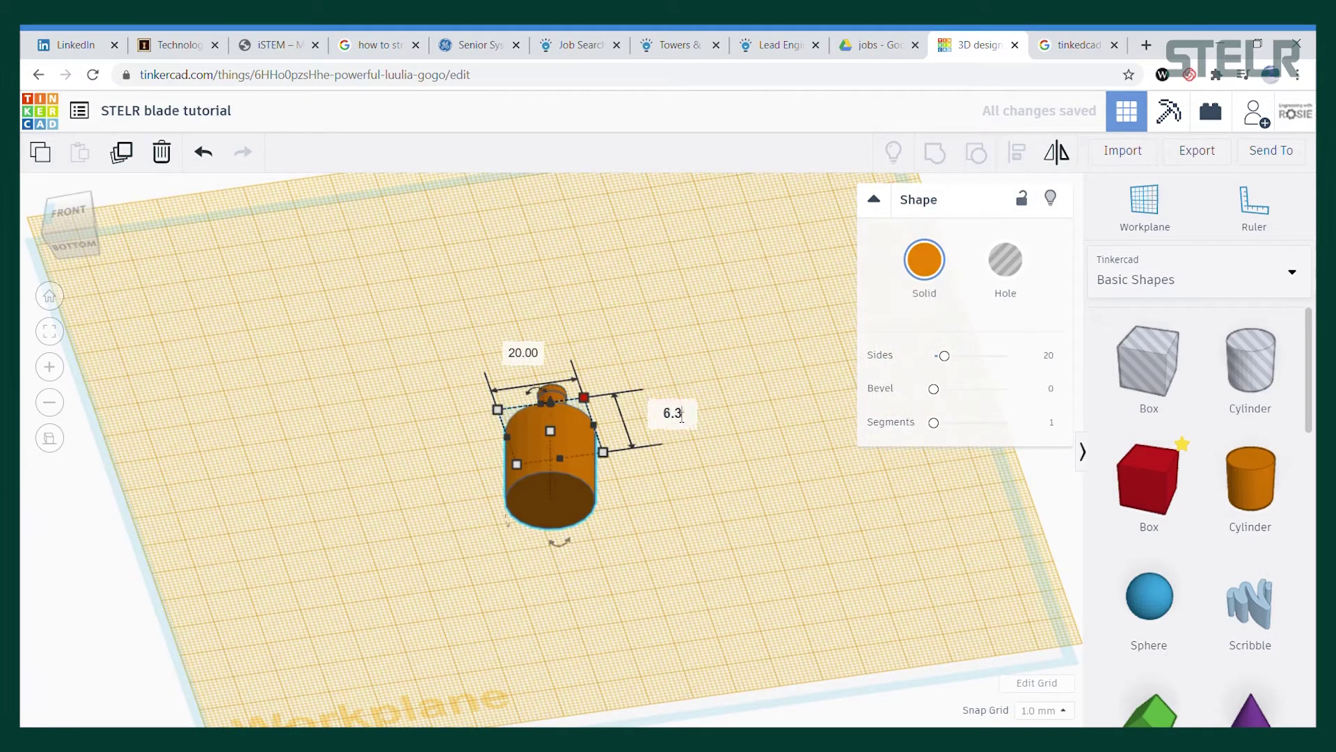
text(6.3)
key(Return)
click(548, 394)
text(6.3)
key(Return)
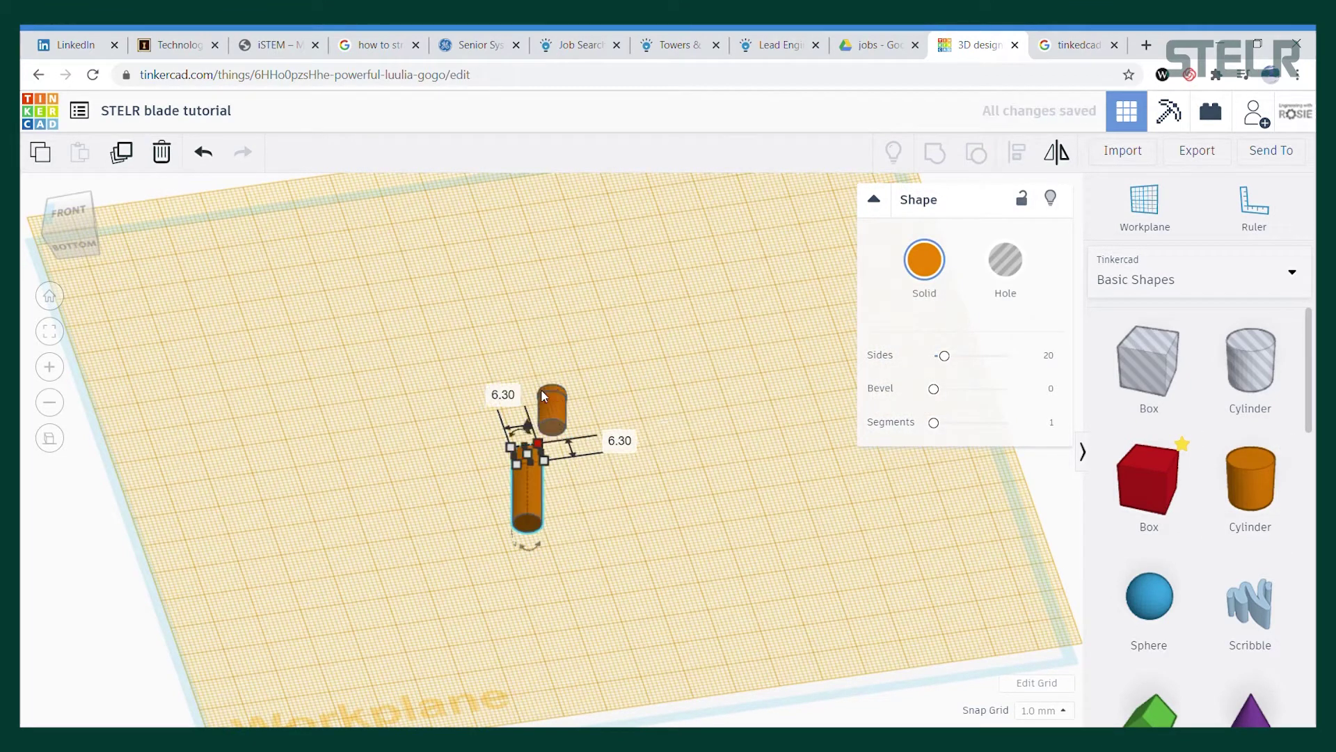
click(645, 377)
Set the lower cylinder's height to 1.6 mm
click(529, 487)
mouse_move(527, 454)
click(449, 487)
text(1.6)
key(Return)
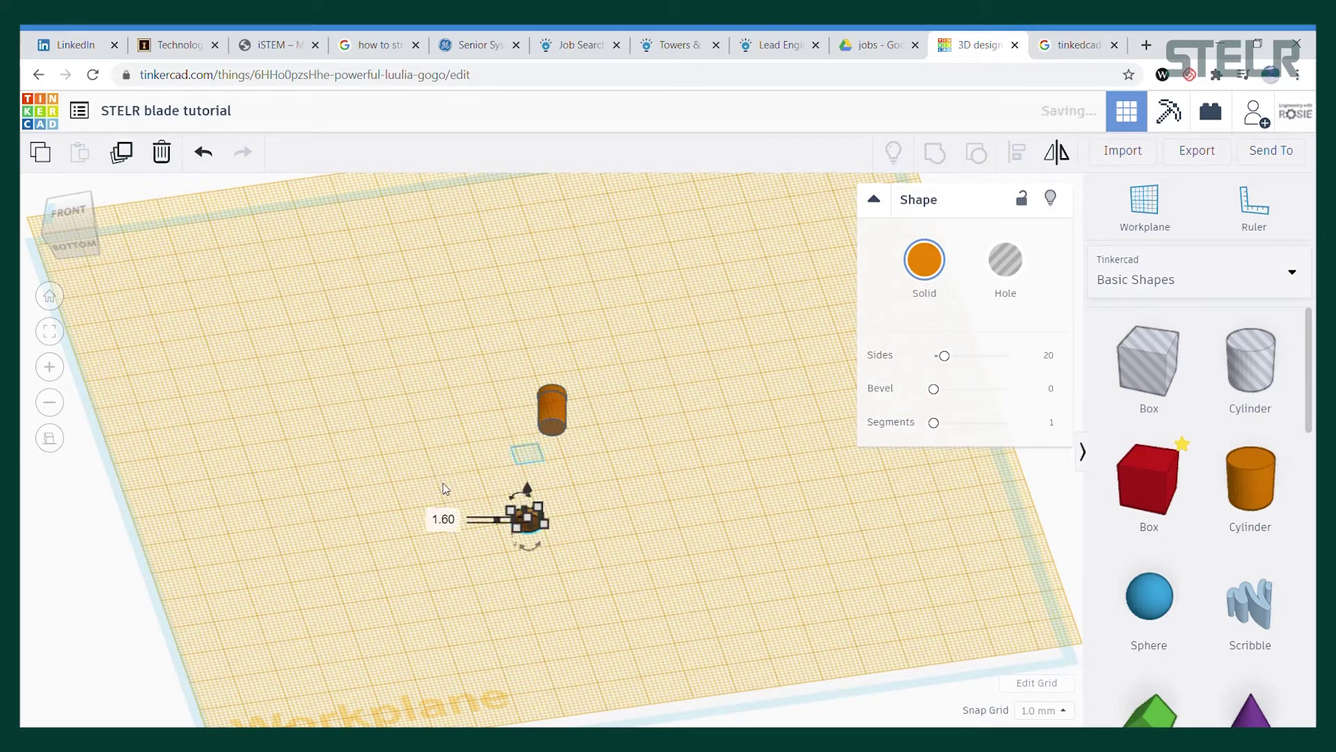
click(432, 378)
Align the centres of all three cylinders along both horizontal axes
drag(397, 337, 651, 577)
click(1021, 151)
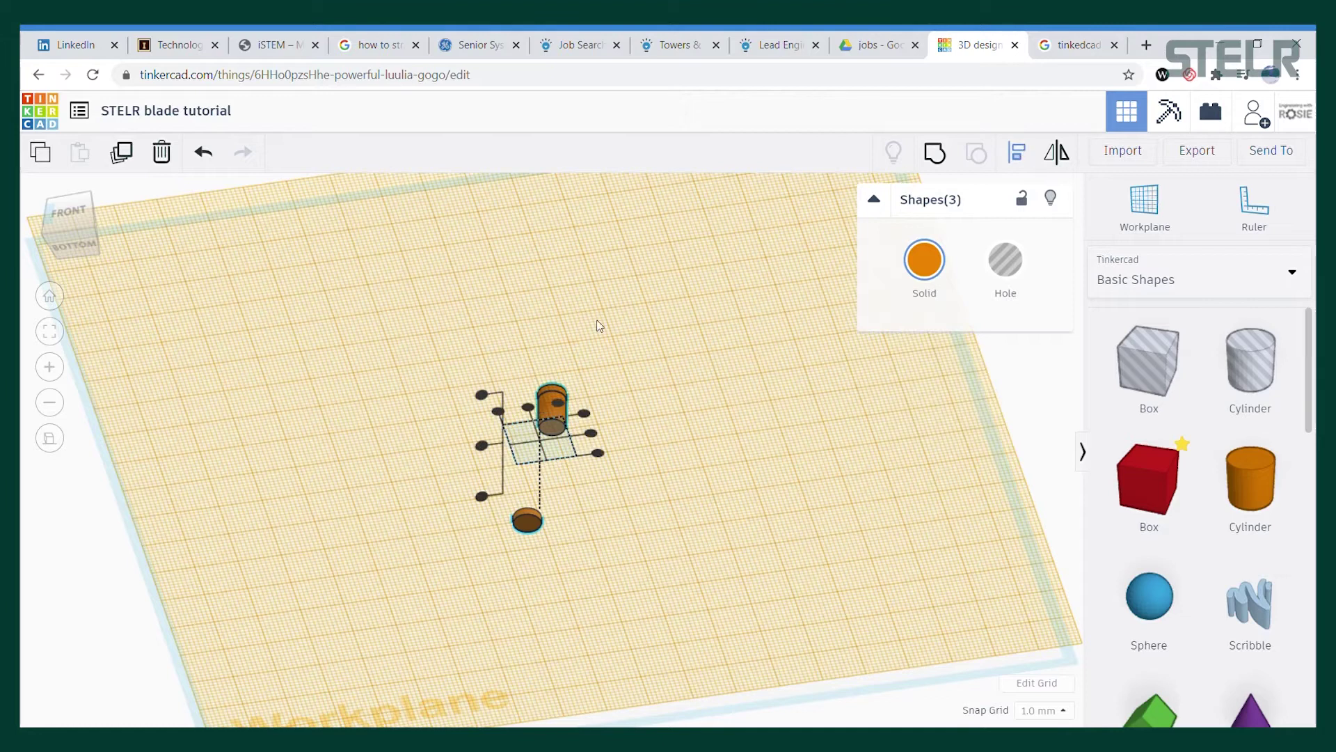
click(529, 417)
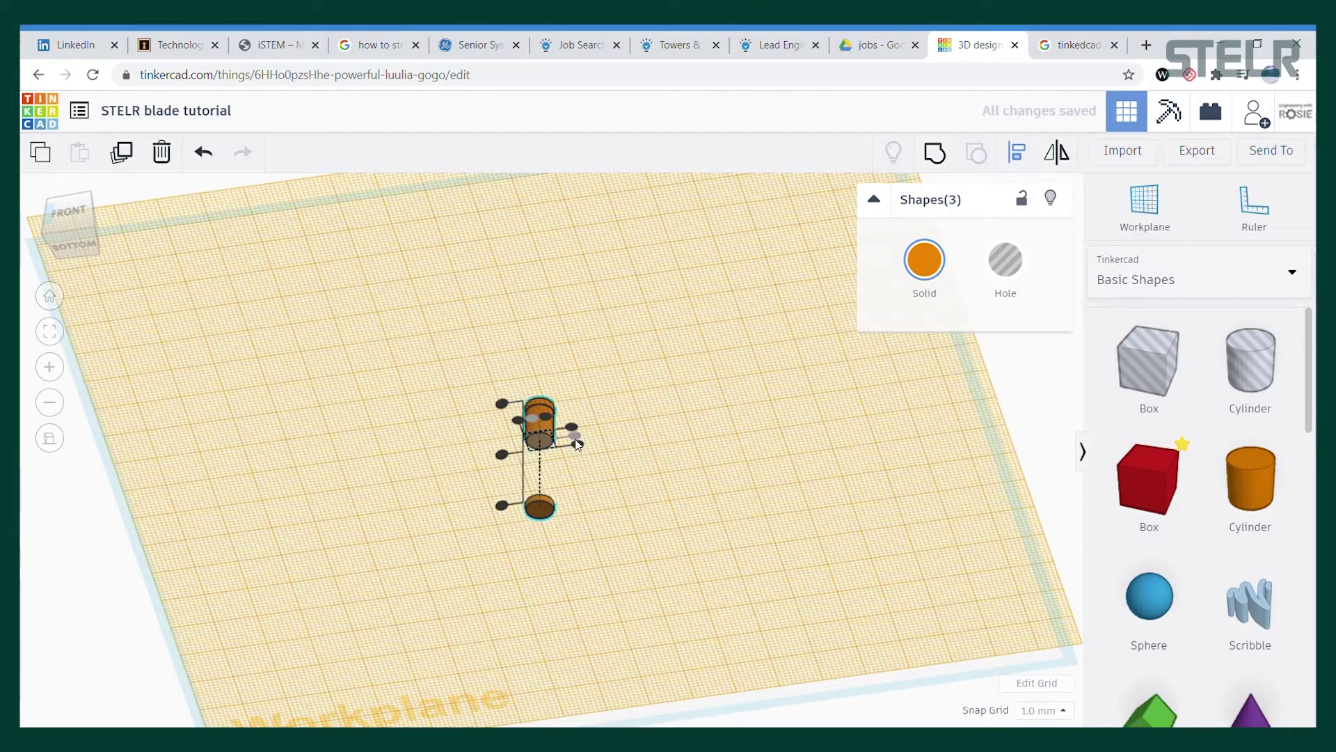
Move the detached lower disc up against the underside of the main cylinder, closing the gap between them
click(70, 212)
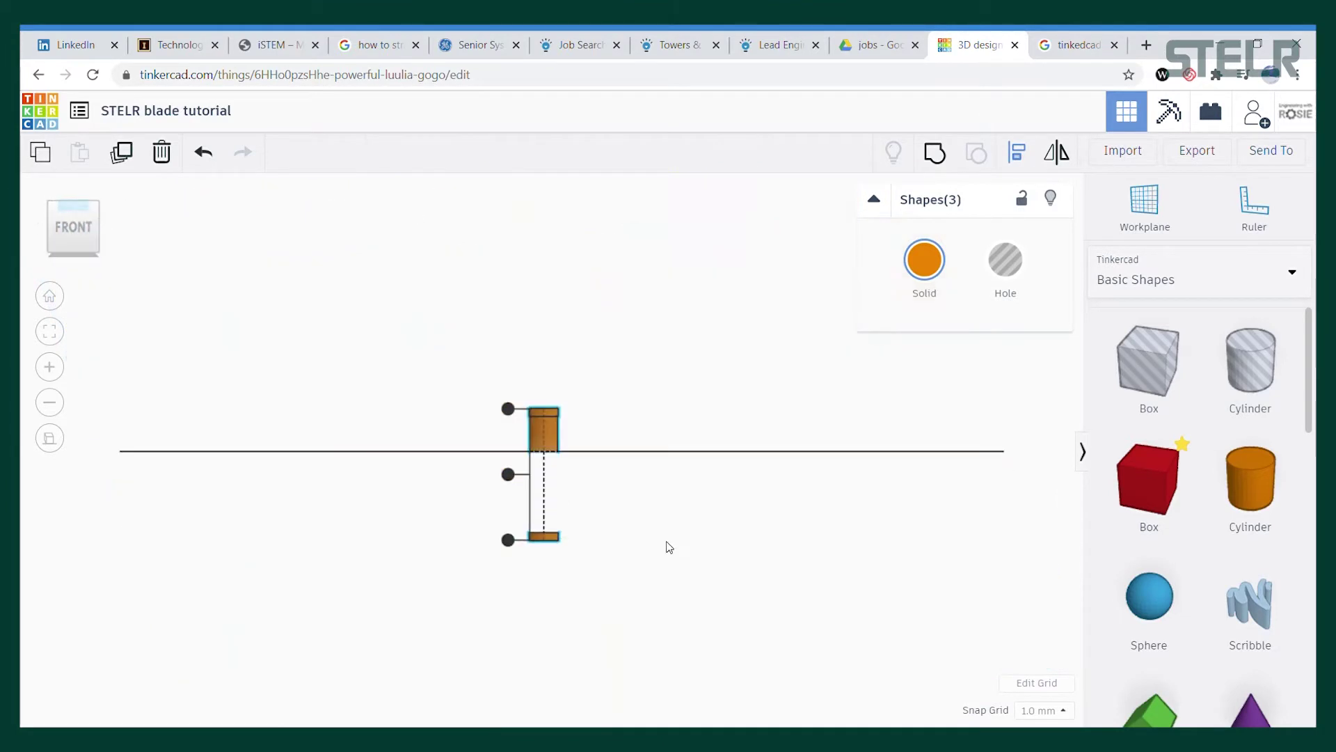
click(632, 561)
right_drag(638, 531, 614, 489)
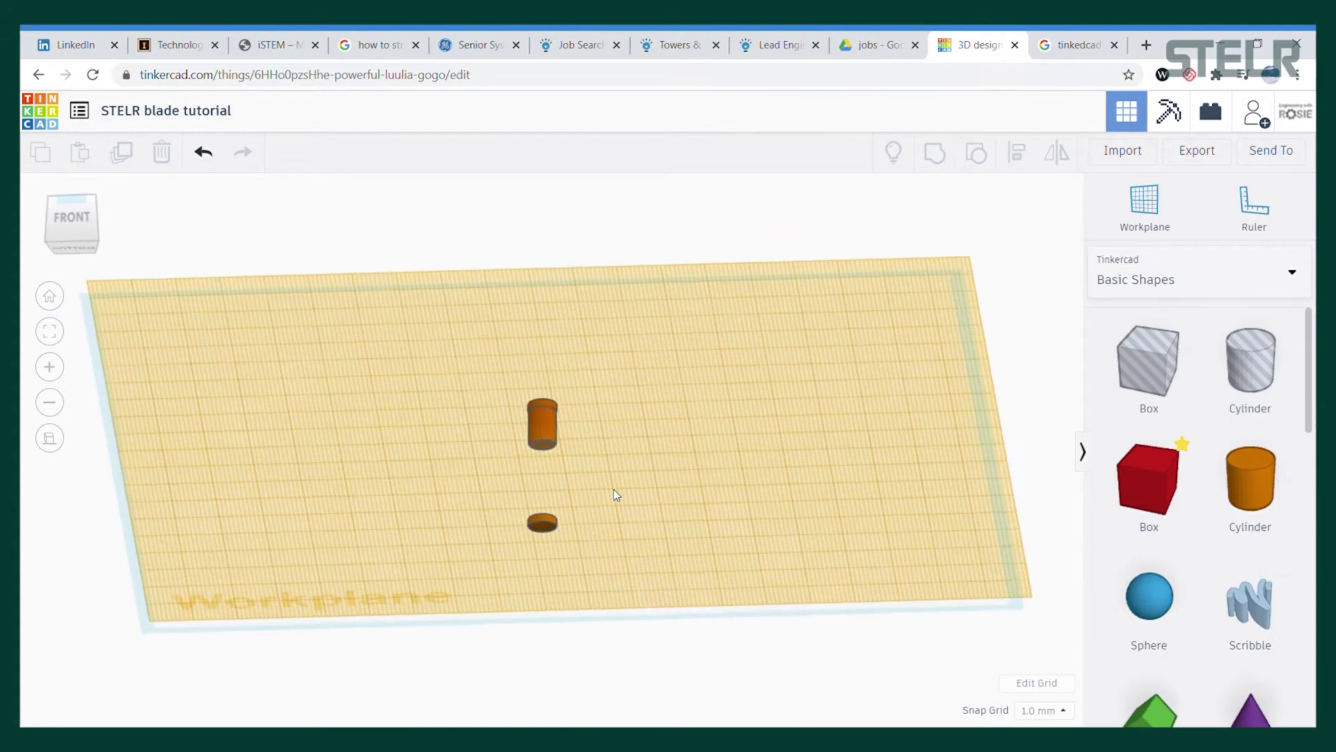
click(547, 528)
drag(546, 527, 547, 453)
click(63, 230)
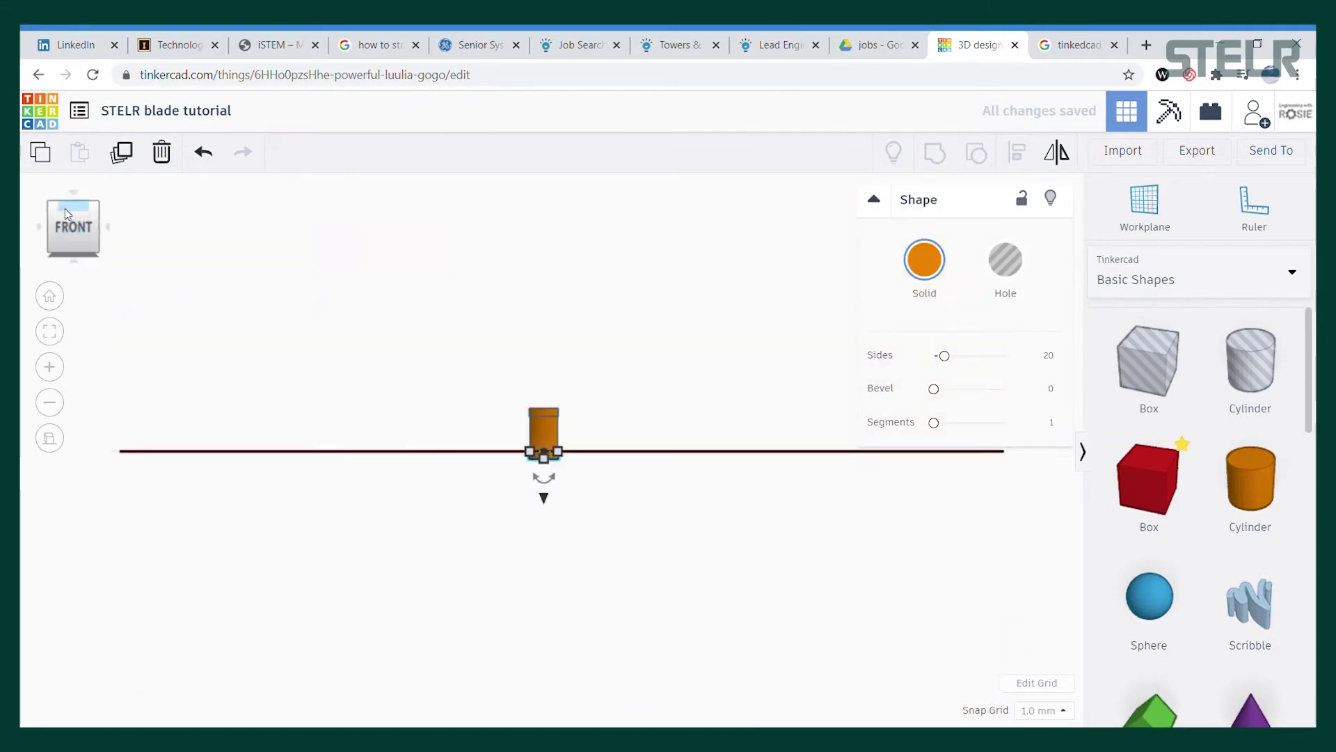
click(382, 240)
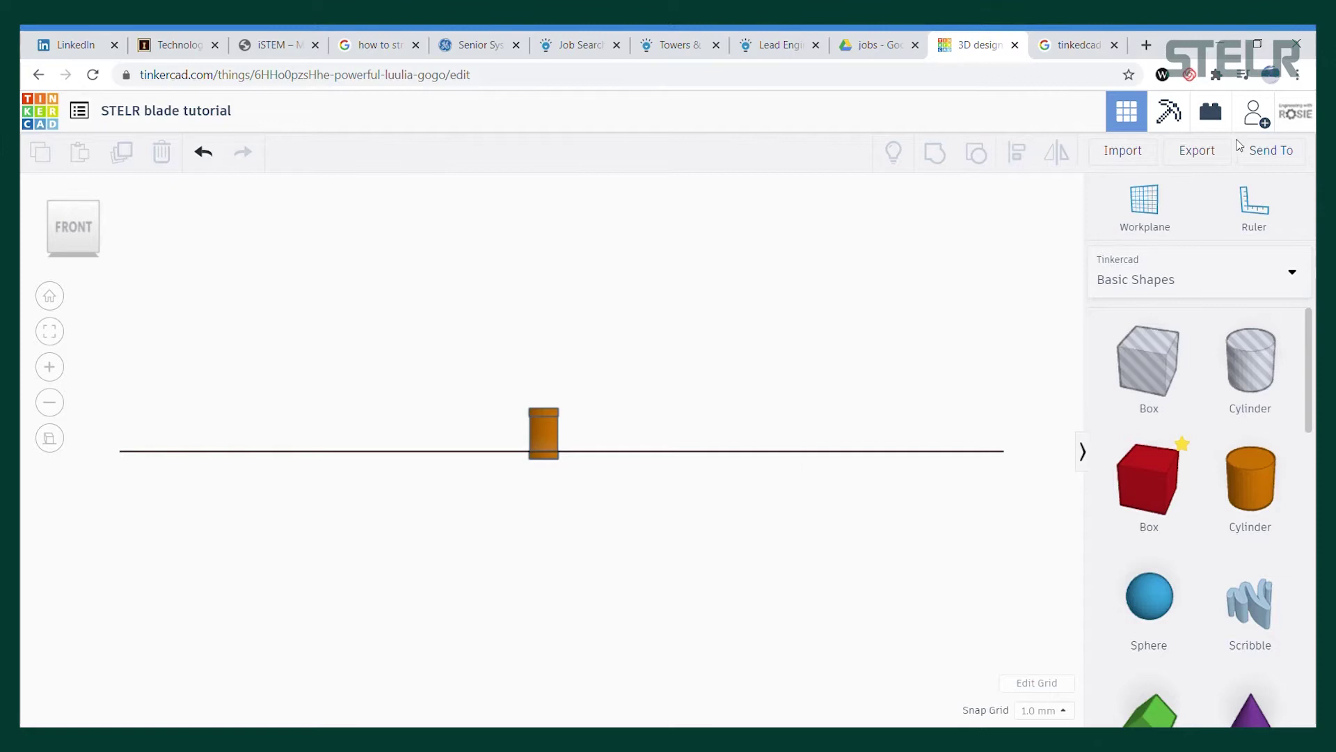
Group the three cylinders into one shape and reset the workplane to the default
drag(485, 372, 643, 550)
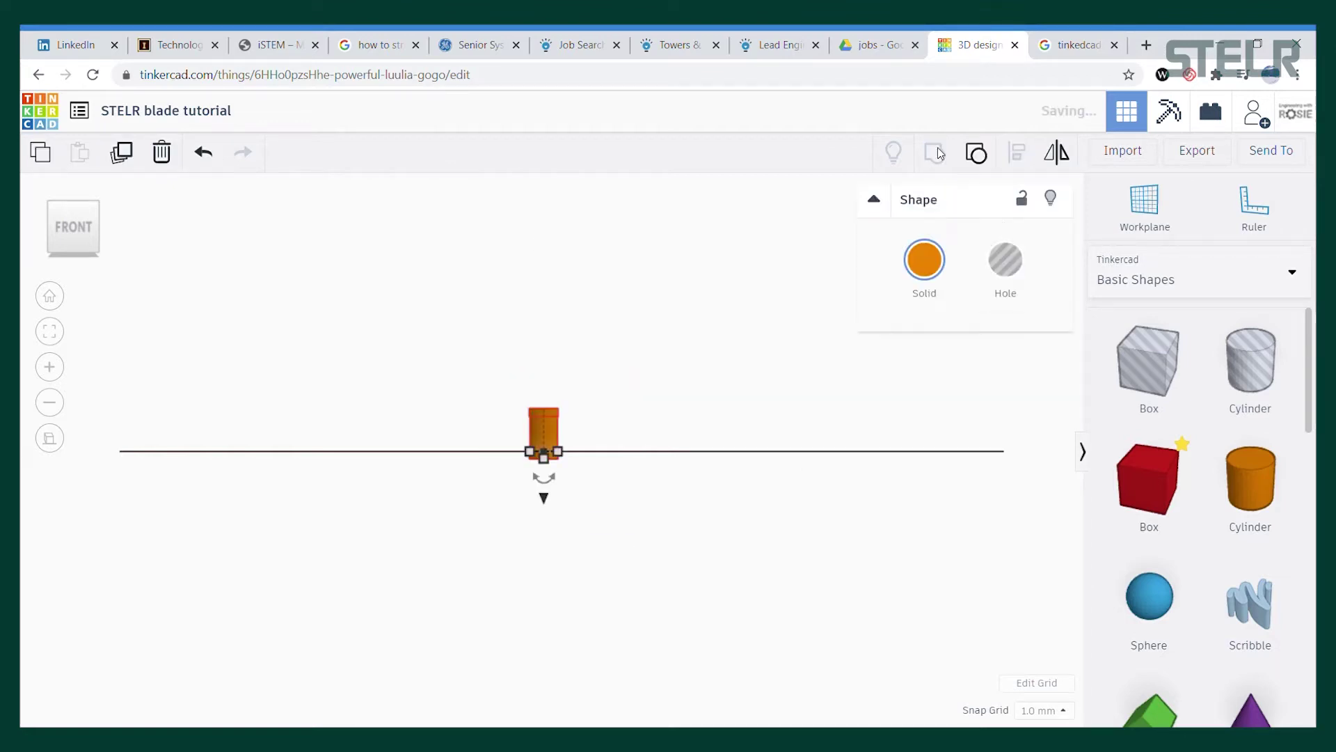
click(654, 320)
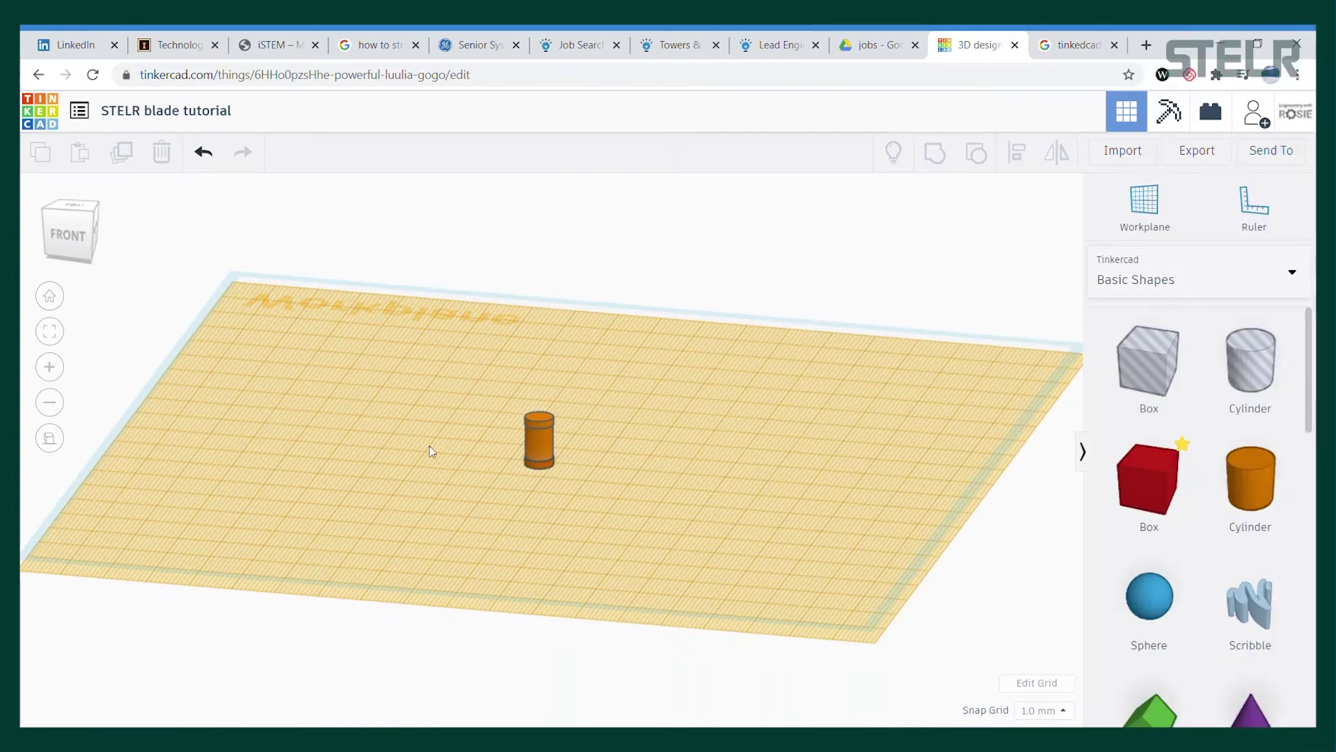
click(984, 615)
Add a box in front of the grouped cylinder and set its long side to 151 mm
drag(1149, 480, 523, 522)
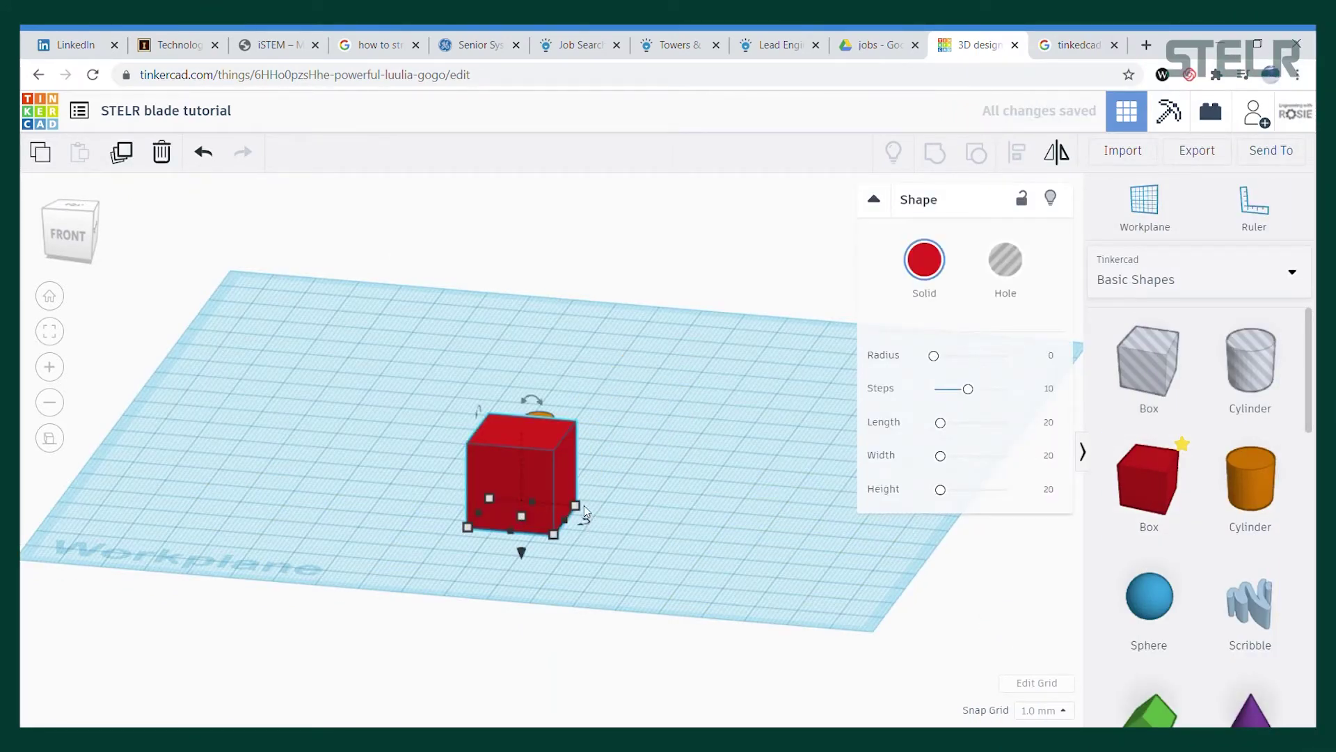
mouse_move(575, 509)
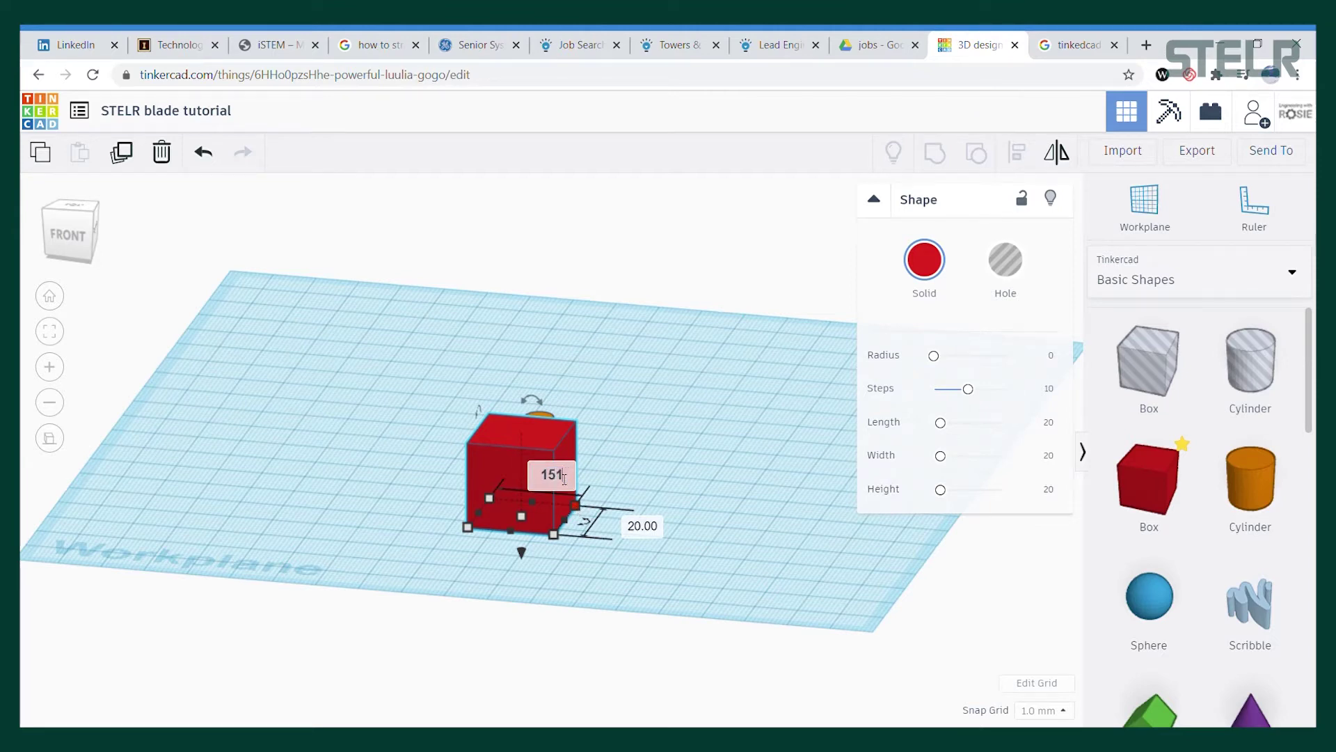
key(Return)
scroll(603, 365, down, 5)
click(714, 579)
Reduce the box's height to turn it into a thin flat strip
click(686, 488)
mouse_move(667, 451)
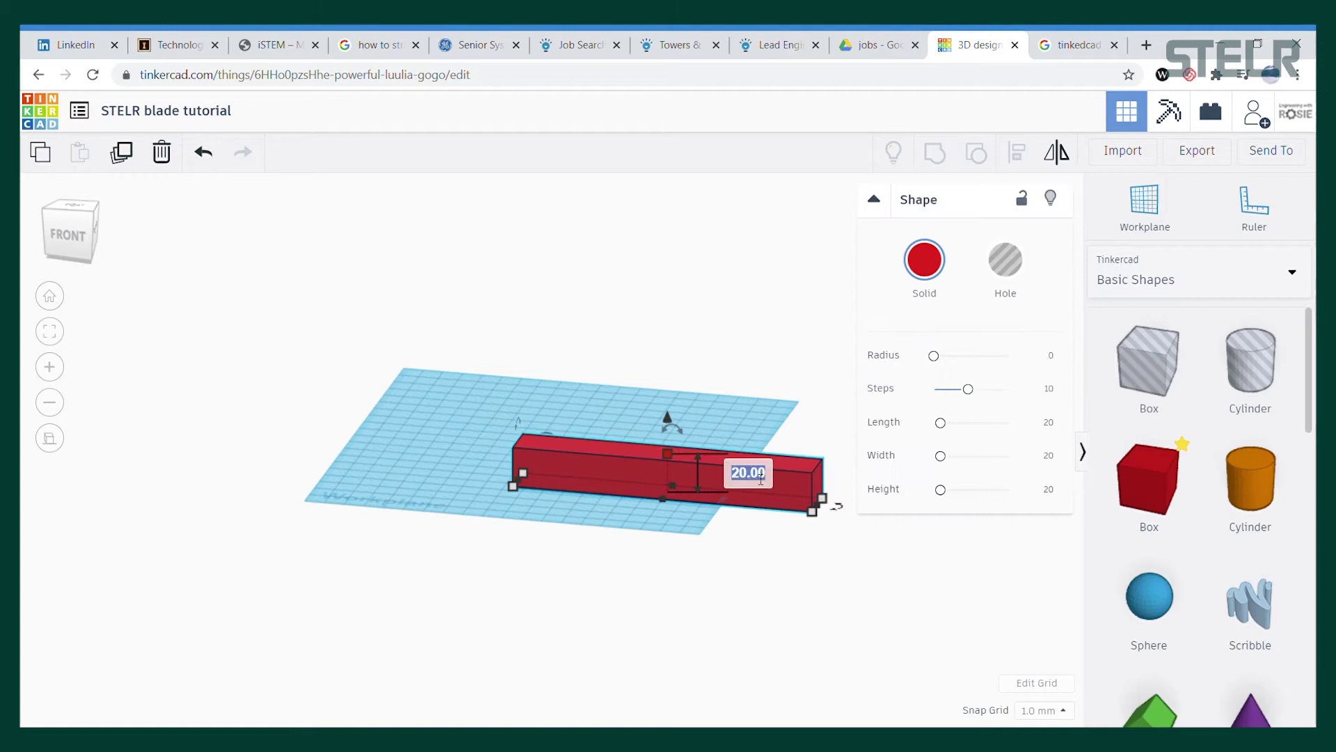
key(Return)
click(820, 581)
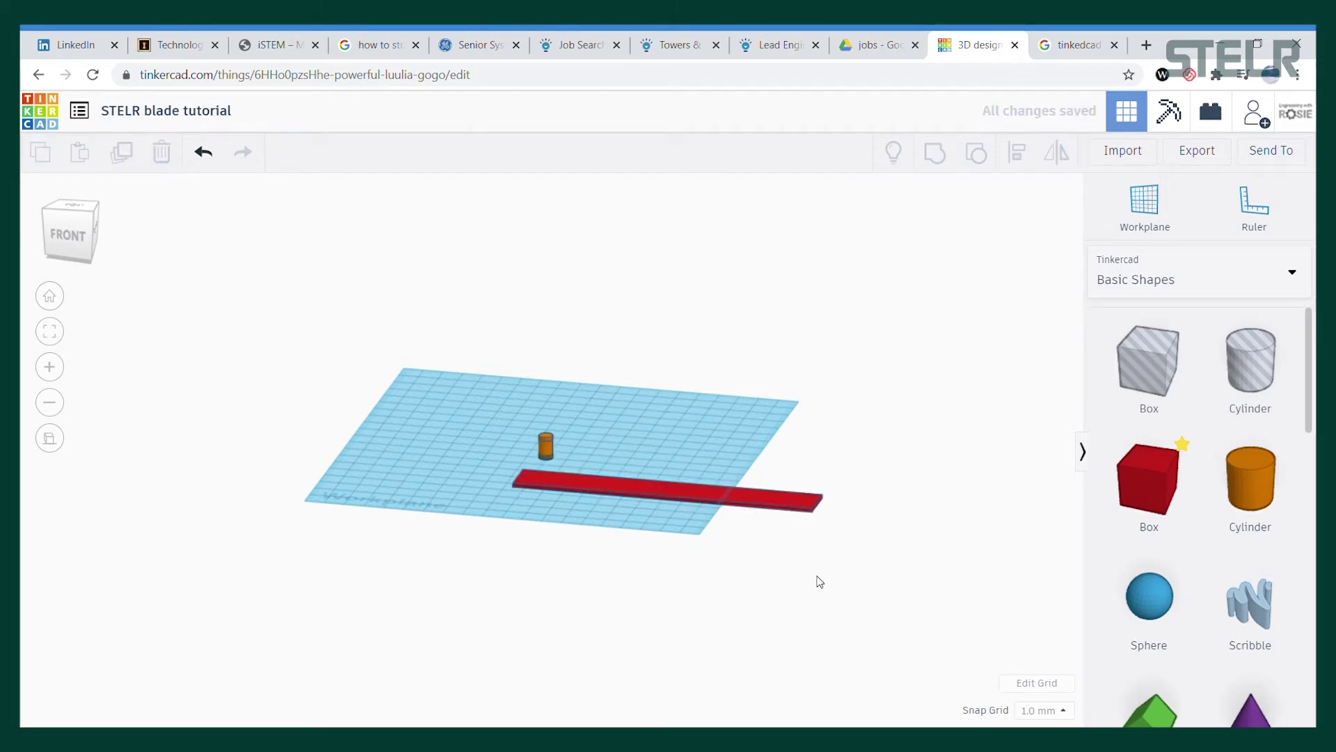
Rotate the red strip 90° so it stands upright on its short end
click(675, 494)
drag(672, 459, 675, 462)
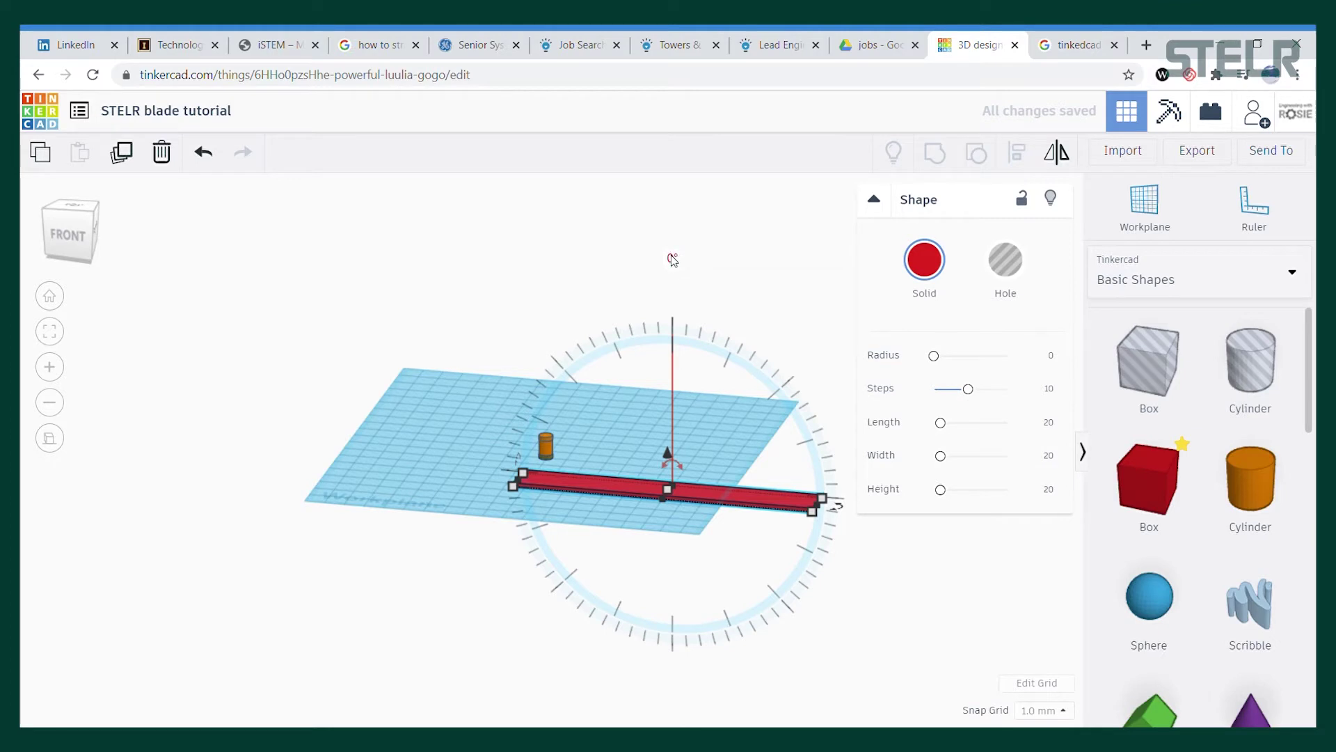
text(90)
key(Return)
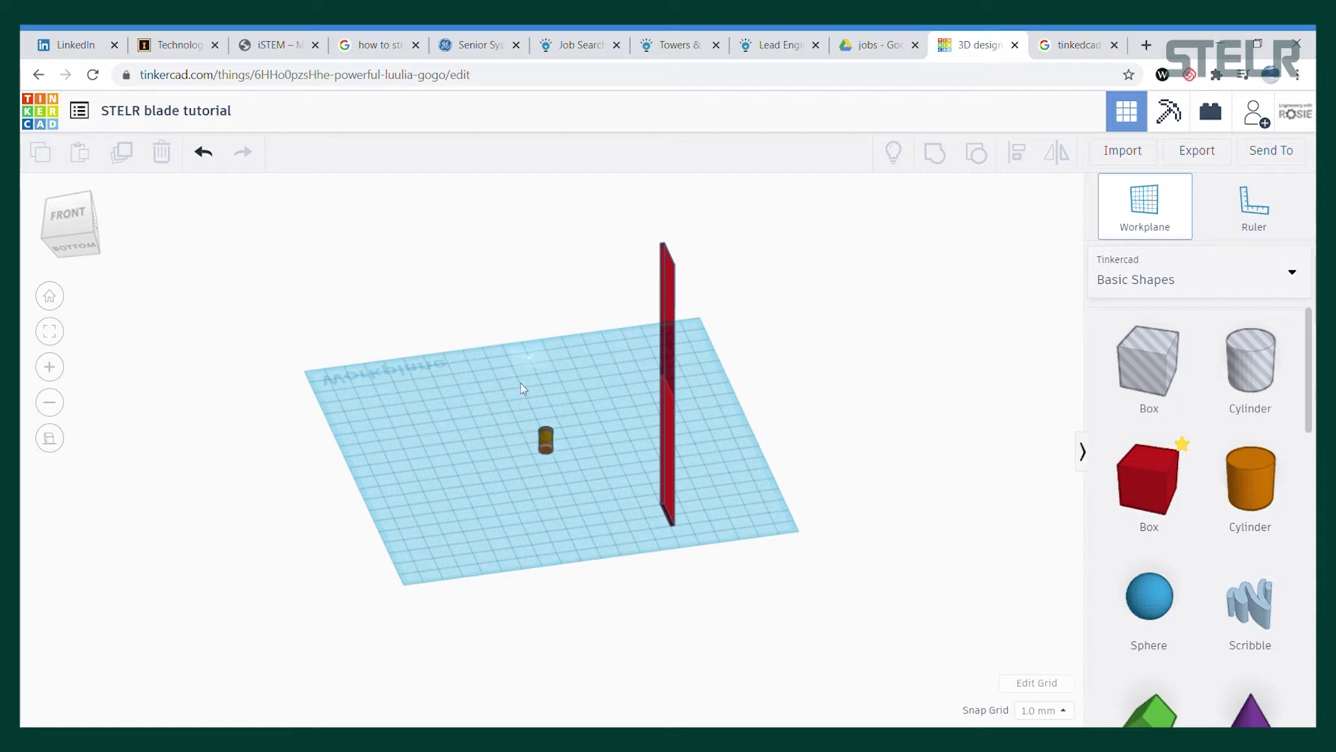
Set the workplane on the grouped cylinder's underside and drop the red strip onto that workplane
scroll(544, 452, up, 5)
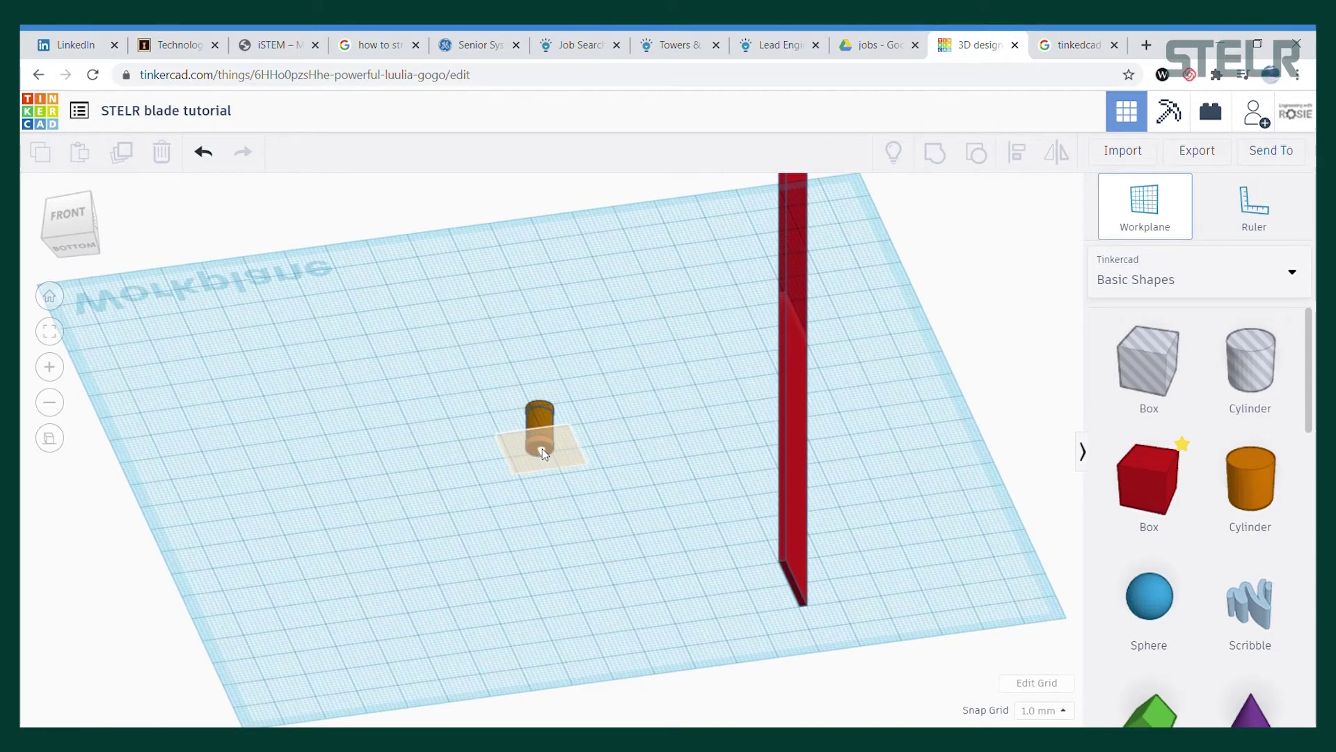
click(543, 453)
click(792, 410)
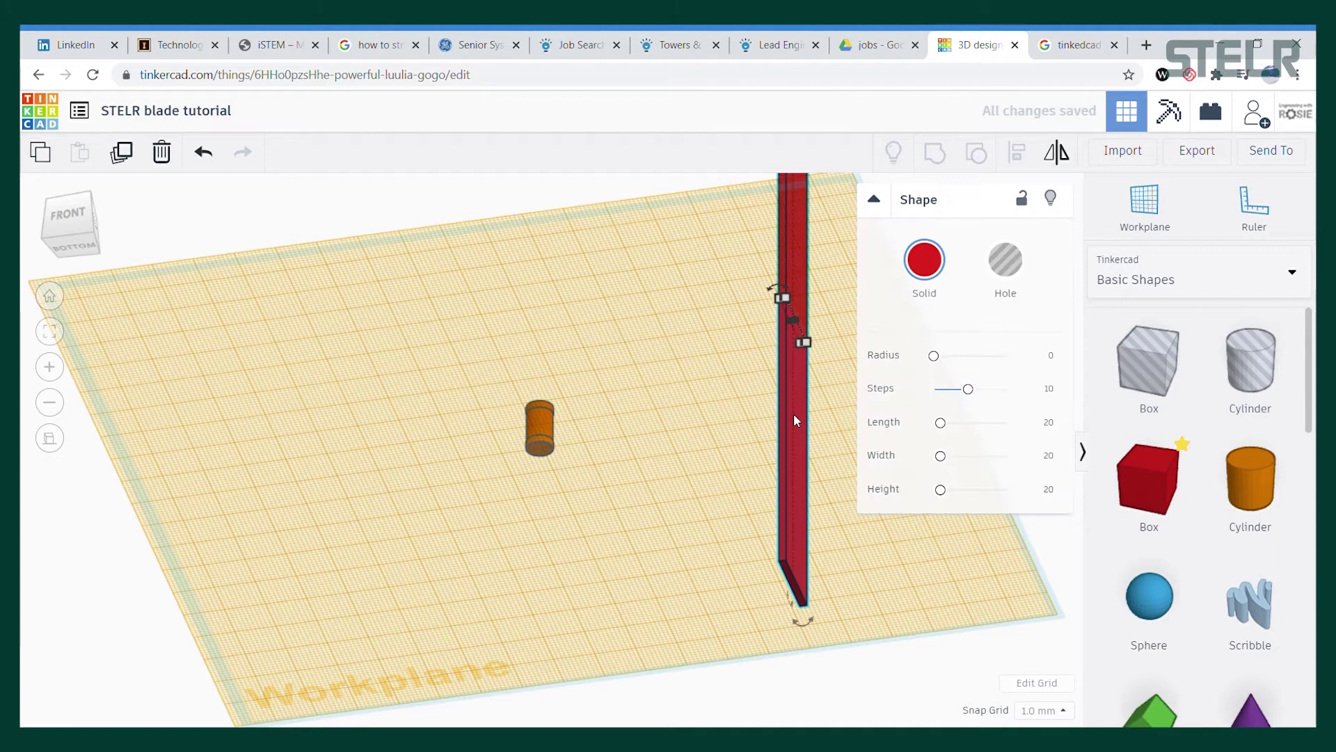
key(d)
click(675, 490)
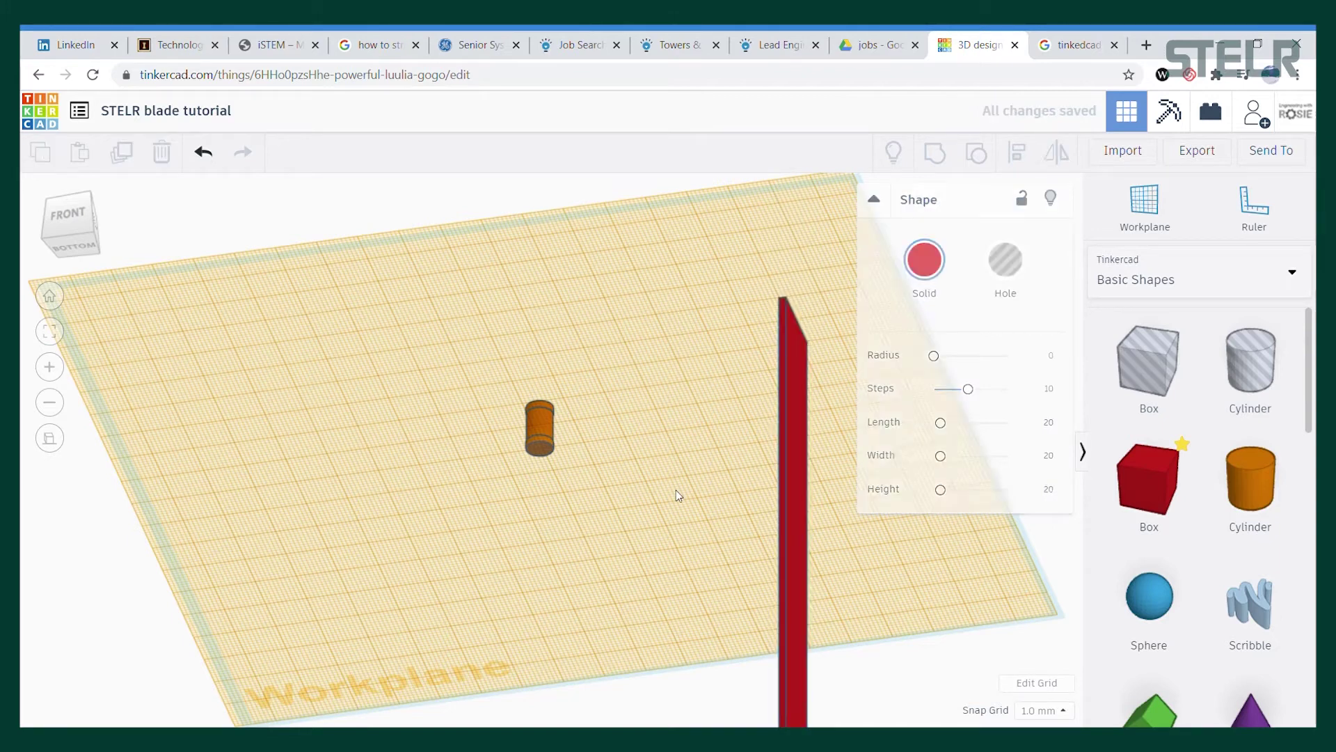
scroll(675, 490, down, 5)
drag(675, 490, 603, 522)
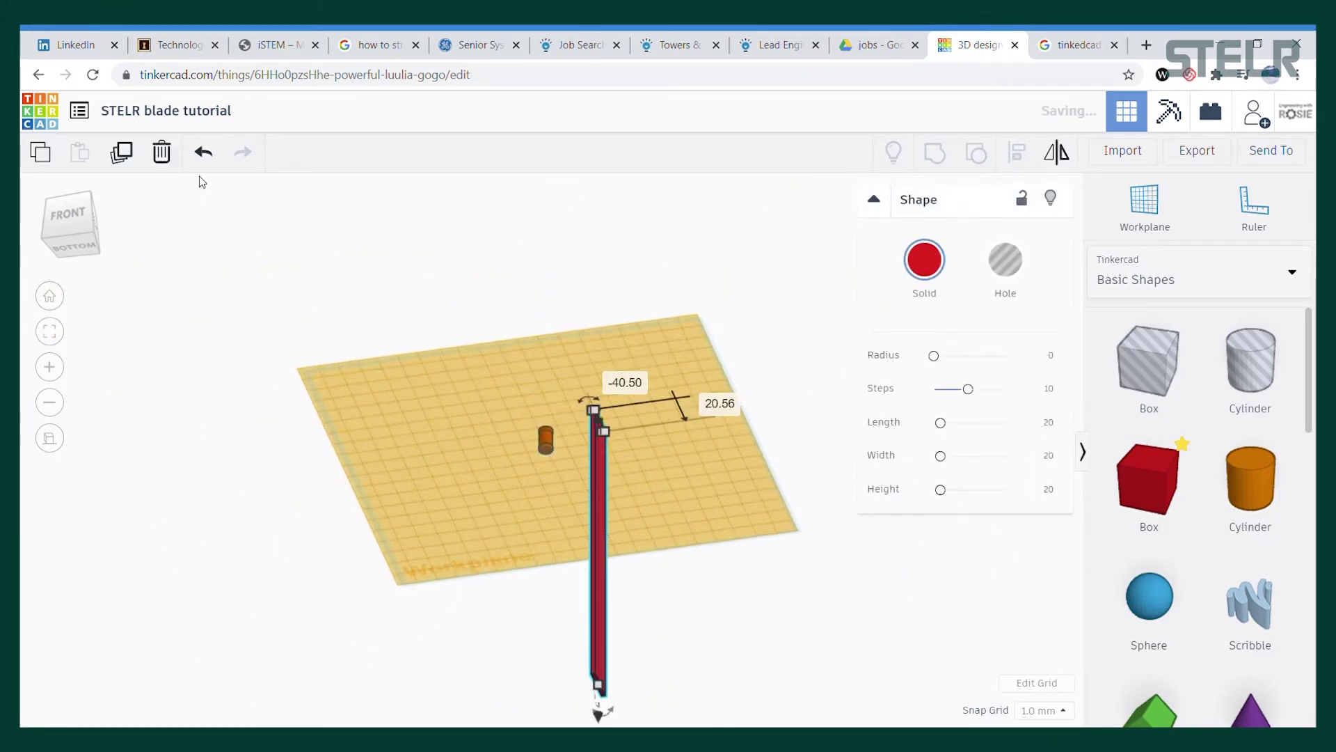
click(203, 151)
Align the red strip and the grouped cylinder so they are centred along both horizontal axes
drag(698, 632, 744, 620)
right_drag(743, 620, 488, 734)
drag(488, 441, 660, 623)
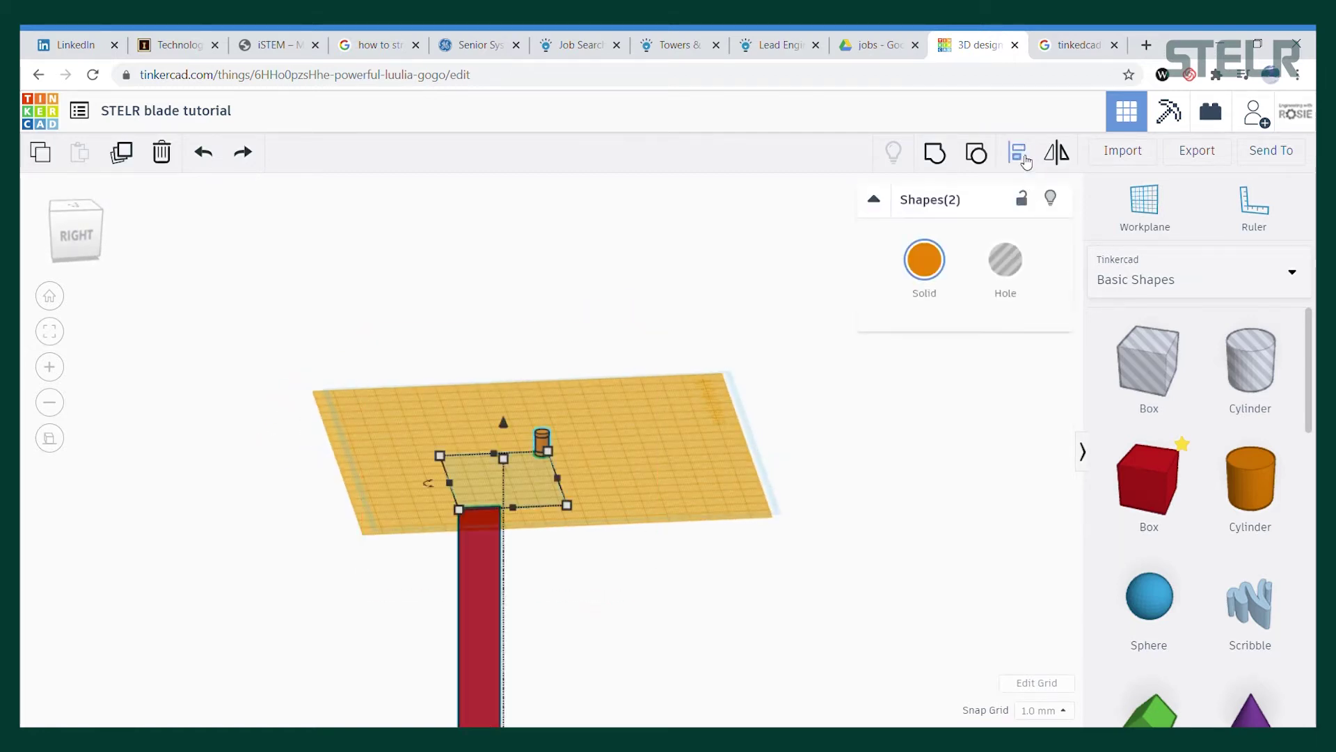
click(1024, 159)
click(516, 516)
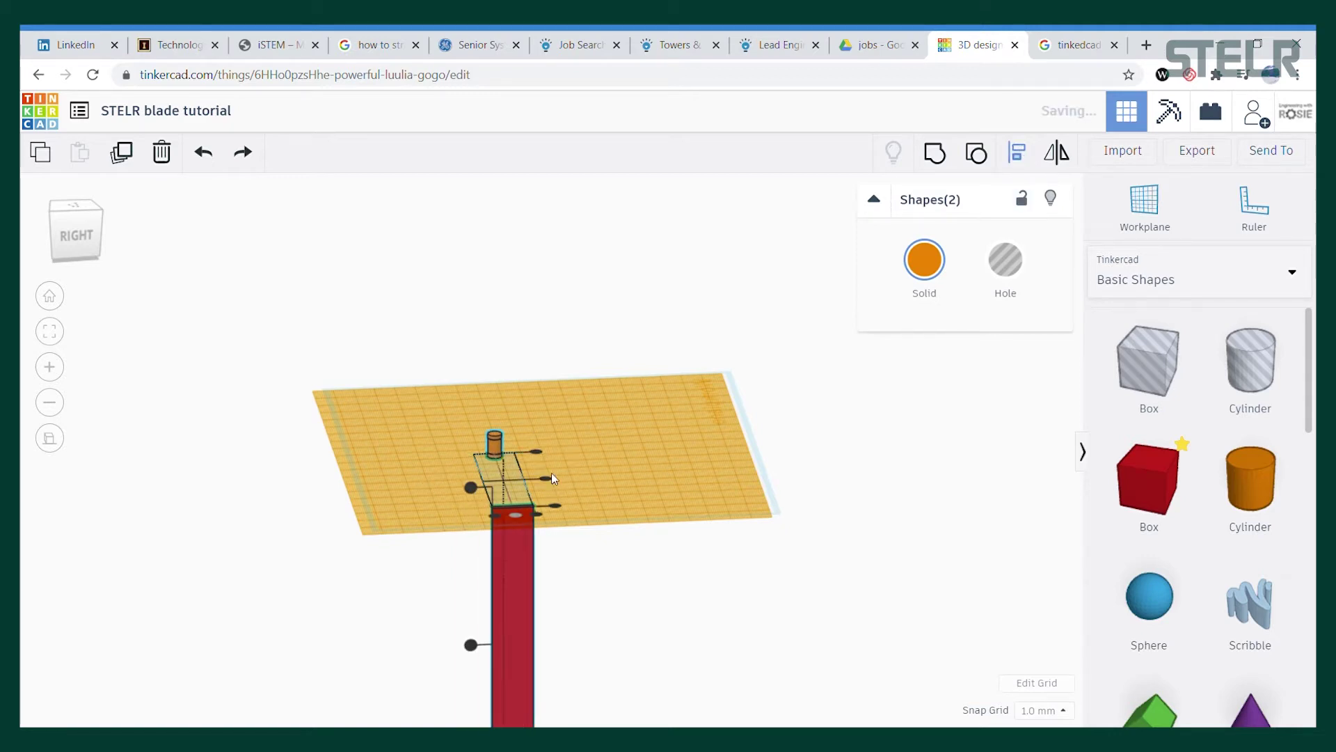
click(547, 478)
click(628, 571)
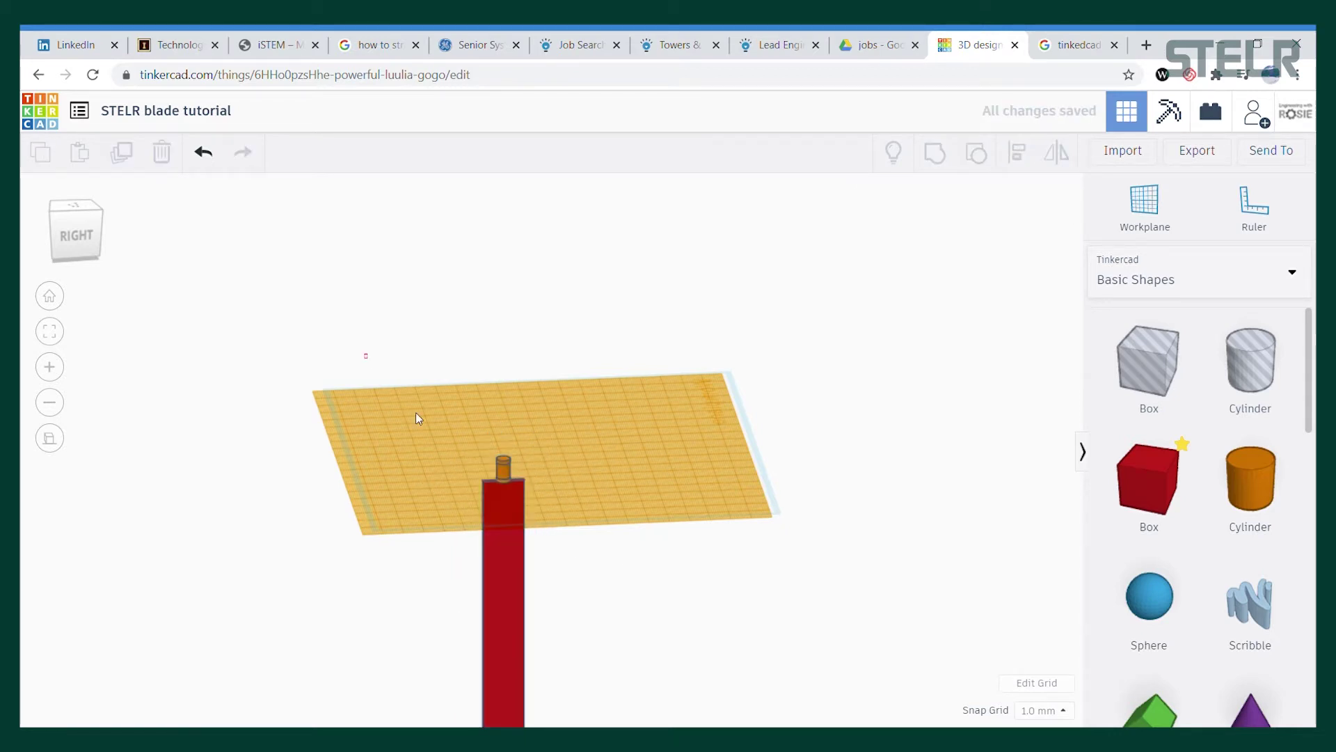
Group the strip and the cylinder into a single shape and reset the workplane to the default
drag(365, 356, 602, 600)
click(935, 154)
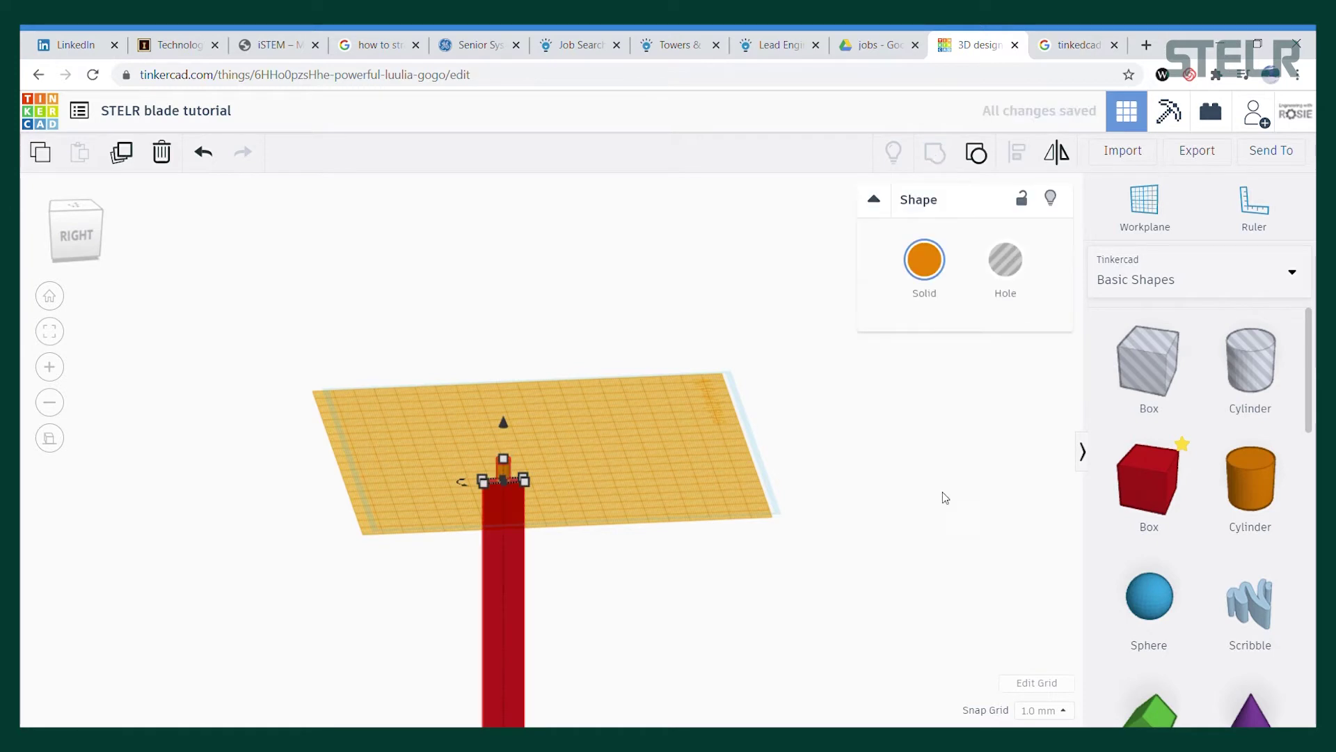
click(1145, 209)
click(734, 572)
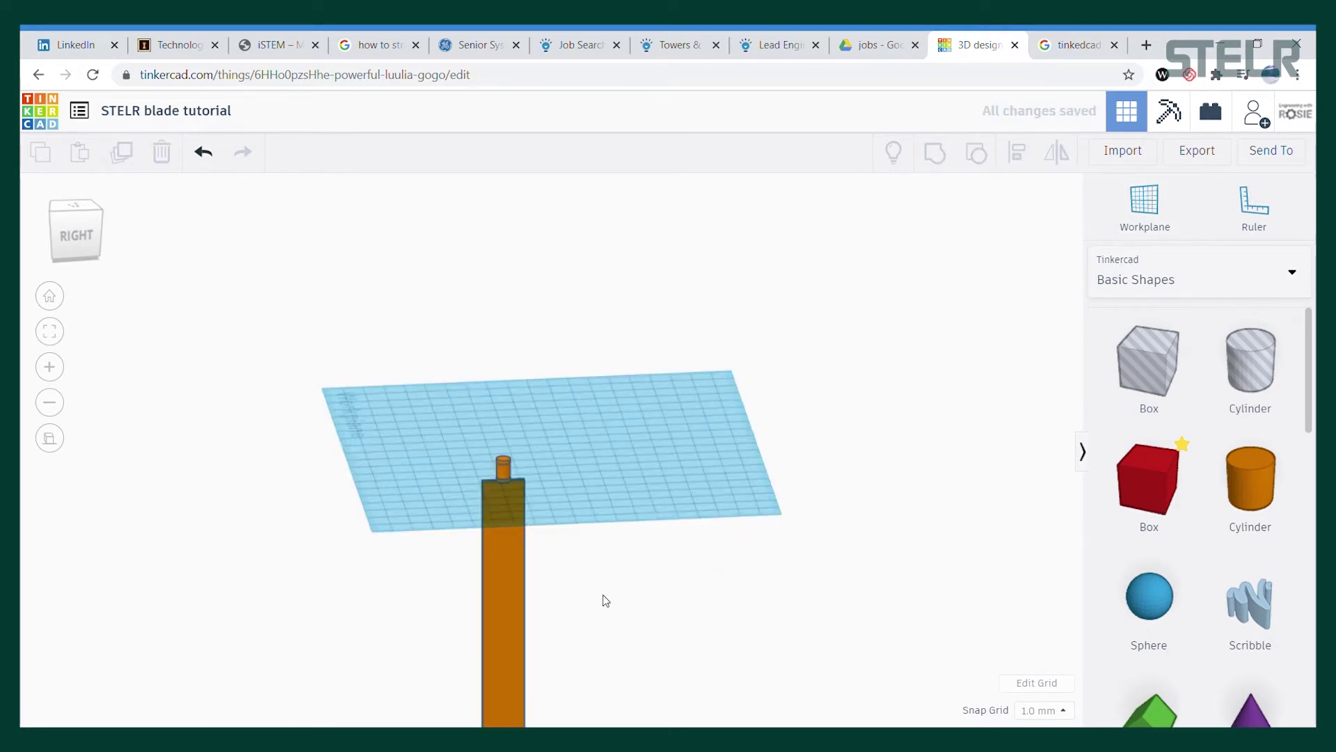
Ungroup the joined blade and select only its long strip
click(86, 232)
scroll(568, 525, down, 2)
scroll(472, 554, up, 2)
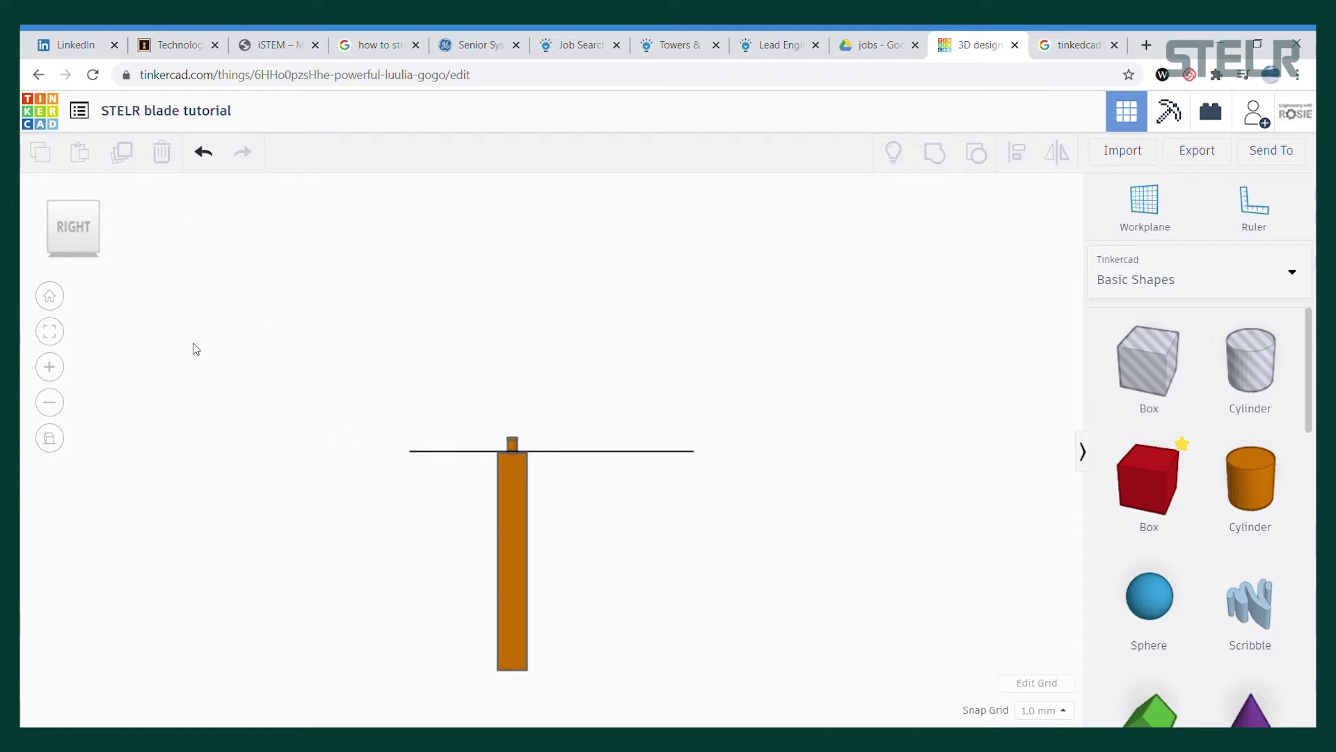
scroll(766, 417, up, 2)
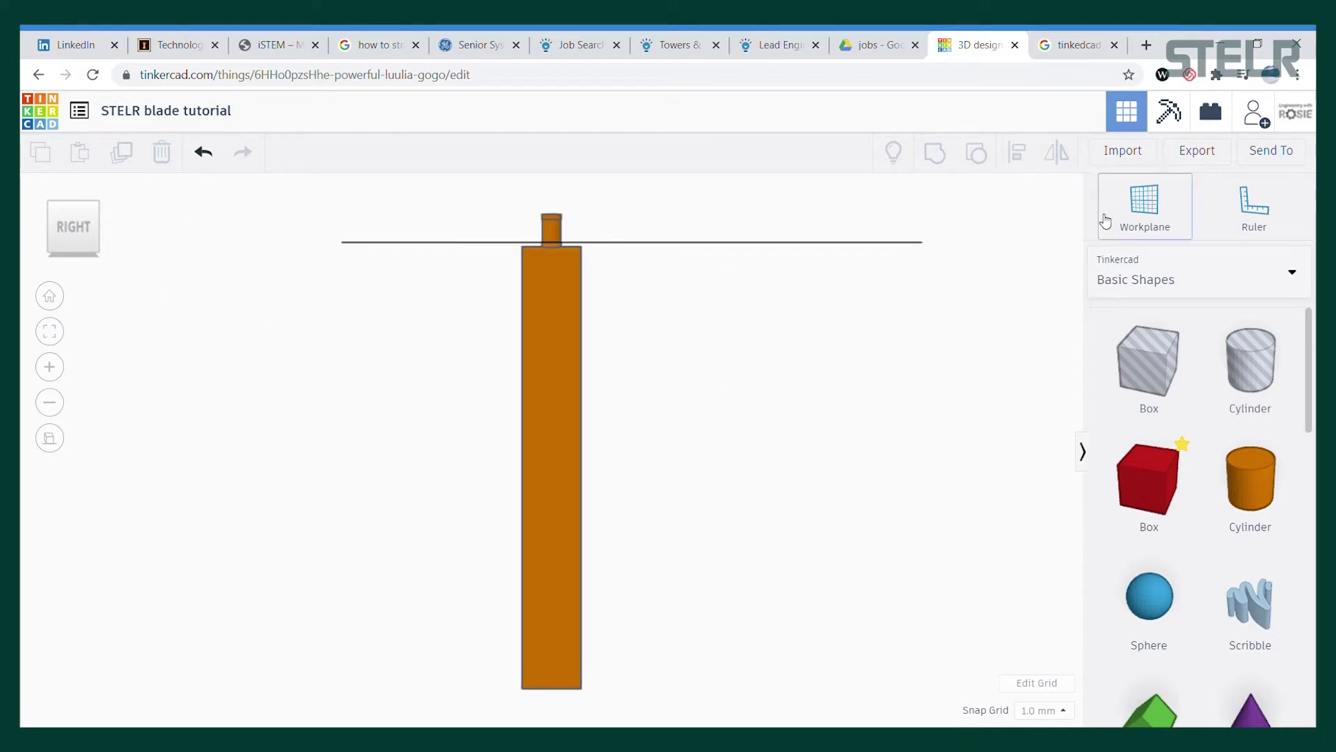
click(552, 362)
click(976, 152)
click(552, 352)
Try a 50 mm width and a 50 mm height on the strip
right_drag(617, 355, 546, 393)
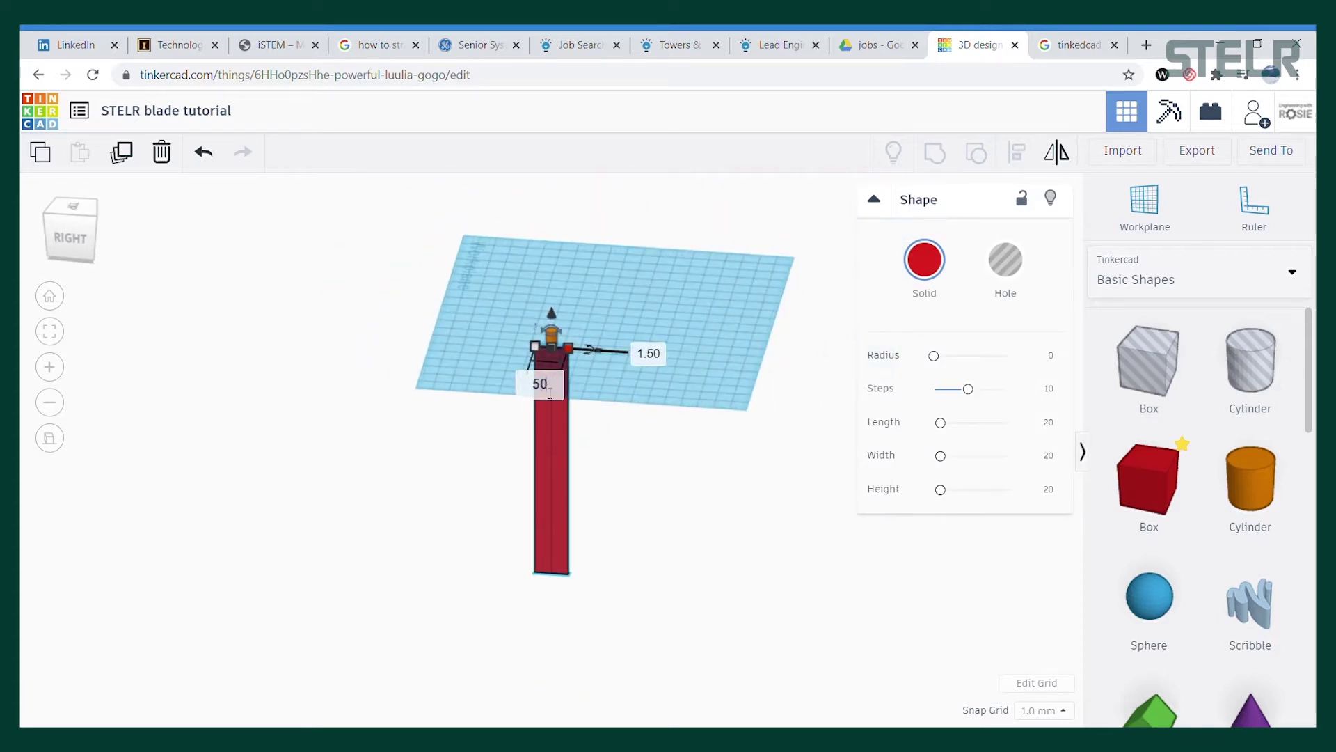
key(Return)
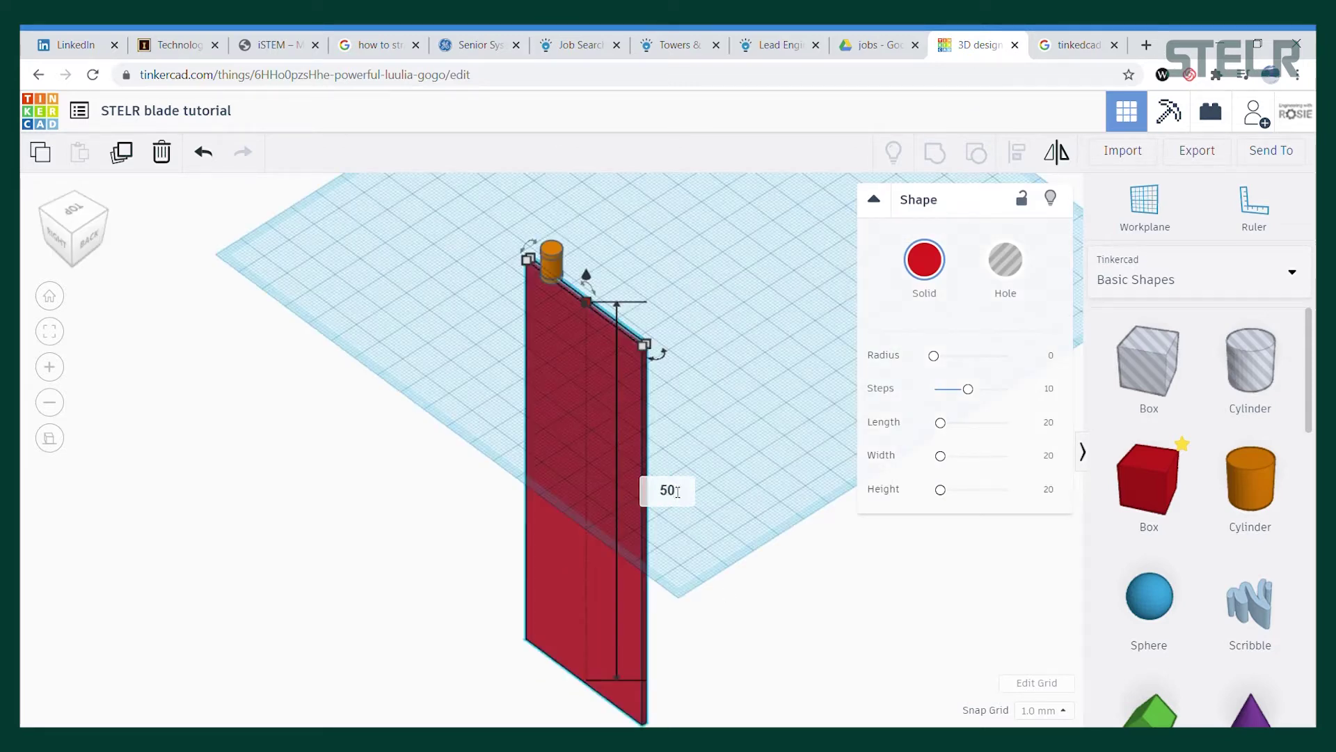
text(50)
key(Return)
right_drag(561, 463, 531, 274)
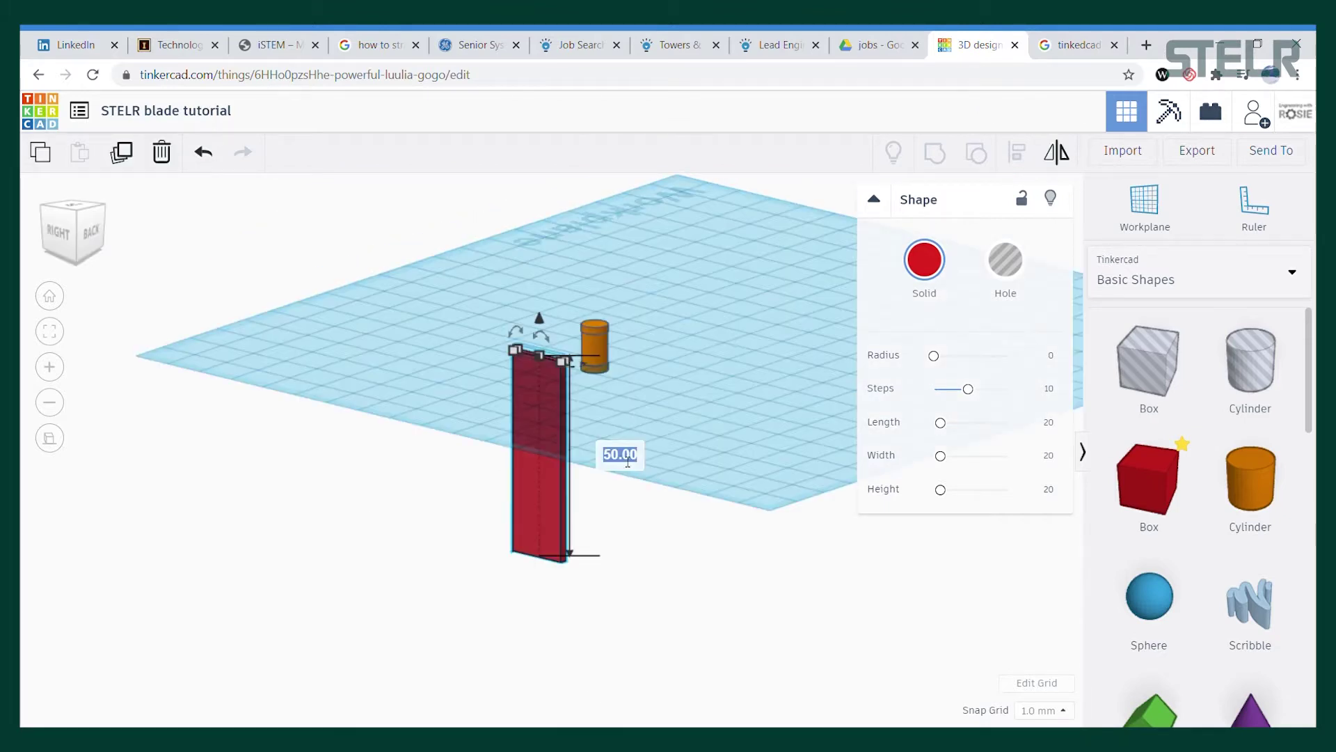
key(Return)
Align the strip centrally beneath the cylinder and reset the workplane to the default
scroll(661, 519, down, 5)
click(678, 523)
right_drag(623, 511, 588, 362)
scroll(582, 385, up, 5)
click(1152, 204)
click(1022, 157)
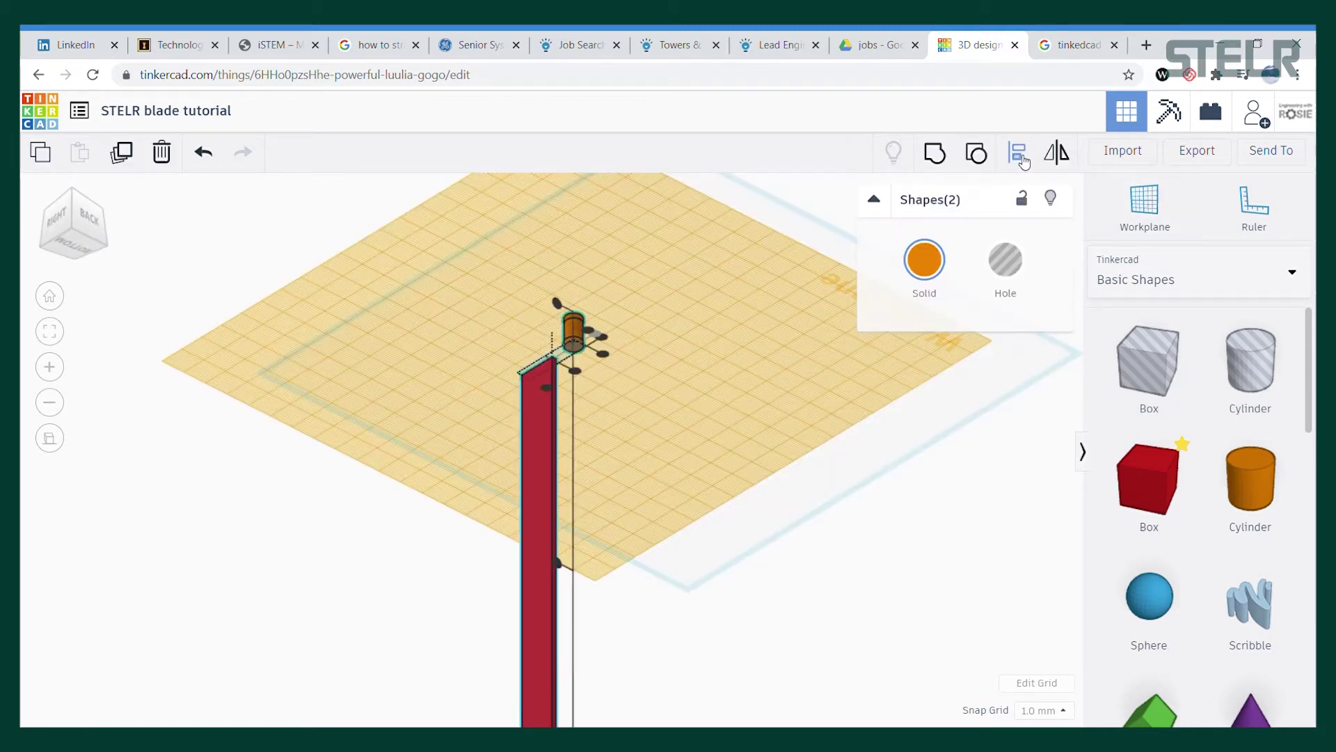
click(575, 372)
click(740, 563)
click(1144, 206)
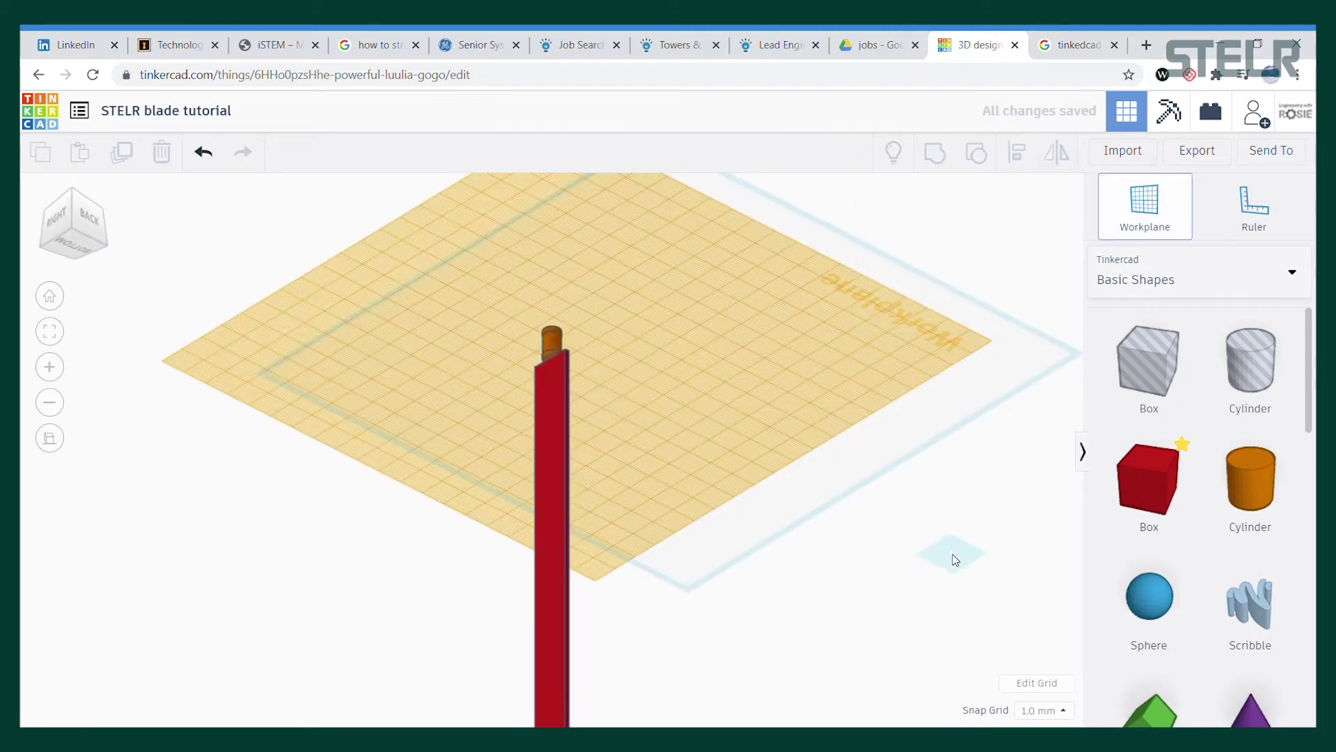
click(954, 559)
Set the strip's width to 20 mm and its length to 151.5 mm
right_drag(452, 461, 554, 487)
click(555, 456)
click(506, 376)
text(20)
key(Return)
click(557, 656)
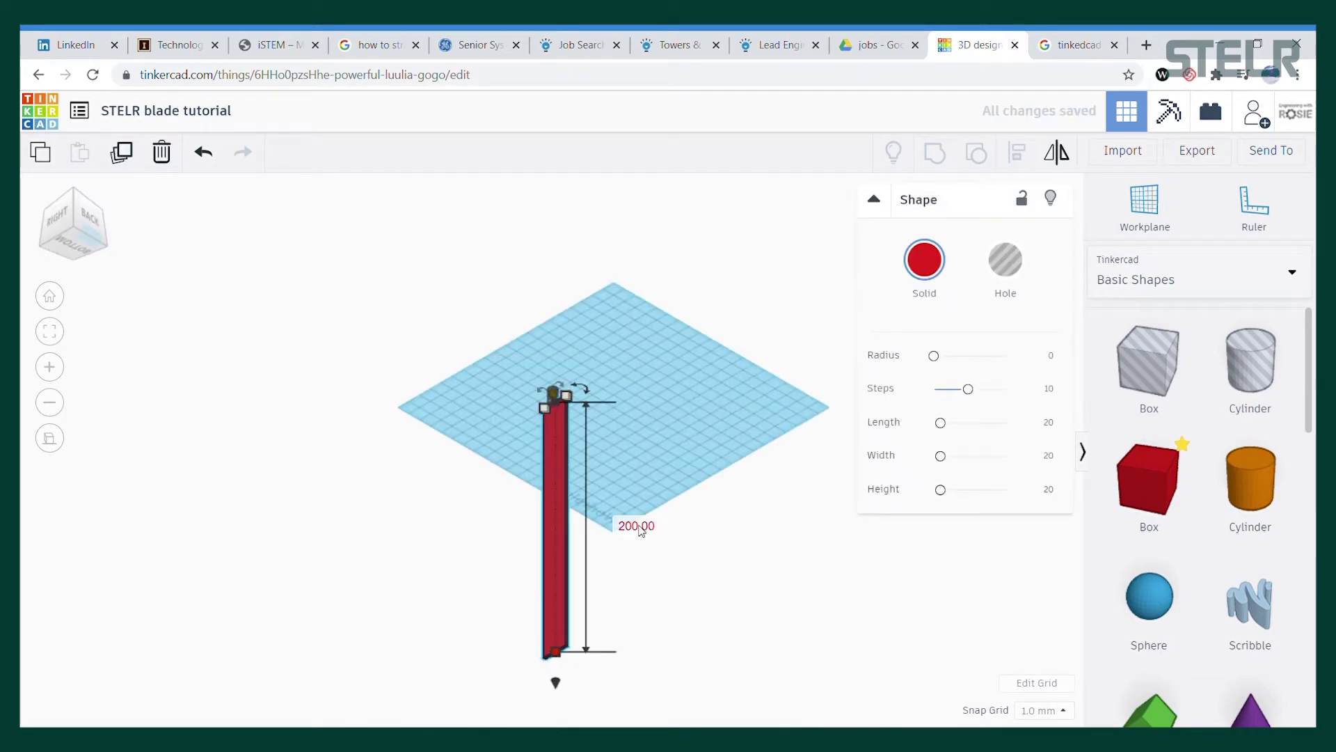
click(645, 530)
text(151.5)
key(Return)
Align the resized strip with the cylinder and group both into a single shape
drag(434, 318, 722, 661)
click(1016, 152)
click(803, 632)
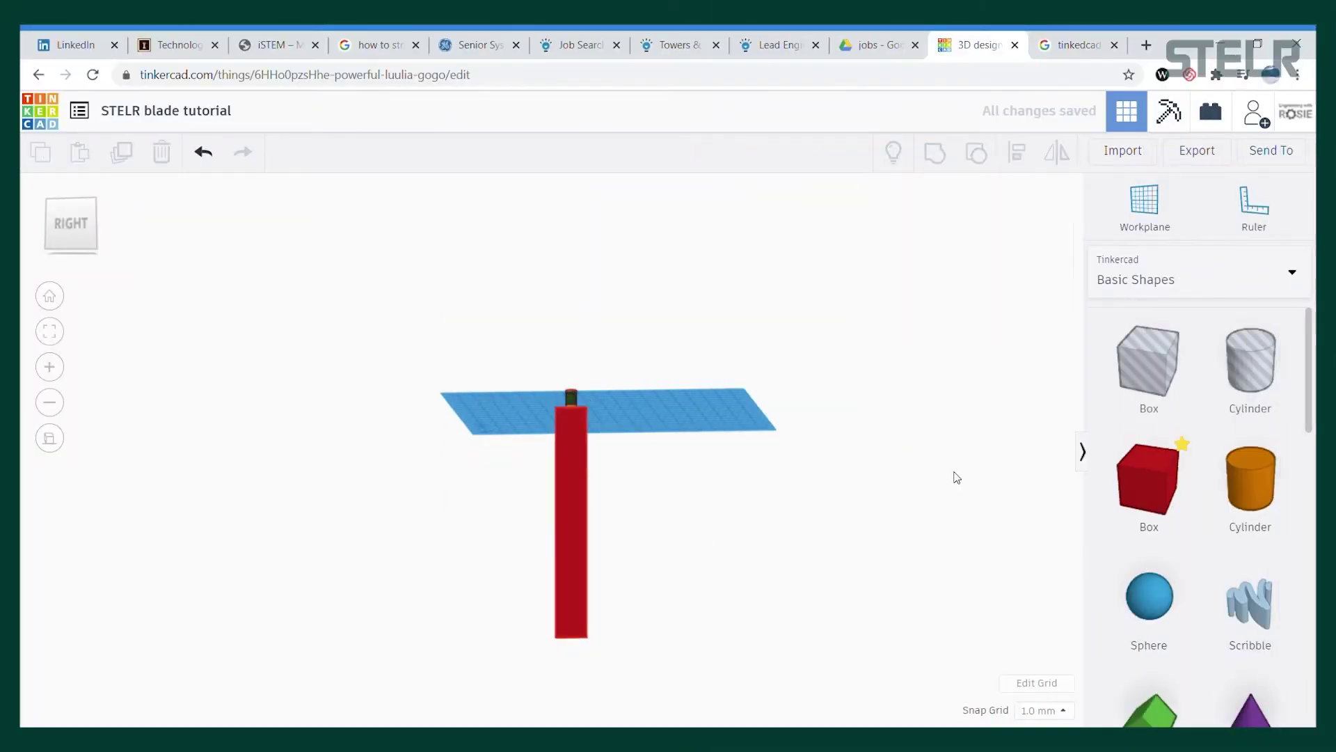
right_drag(764, 495, 835, 536)
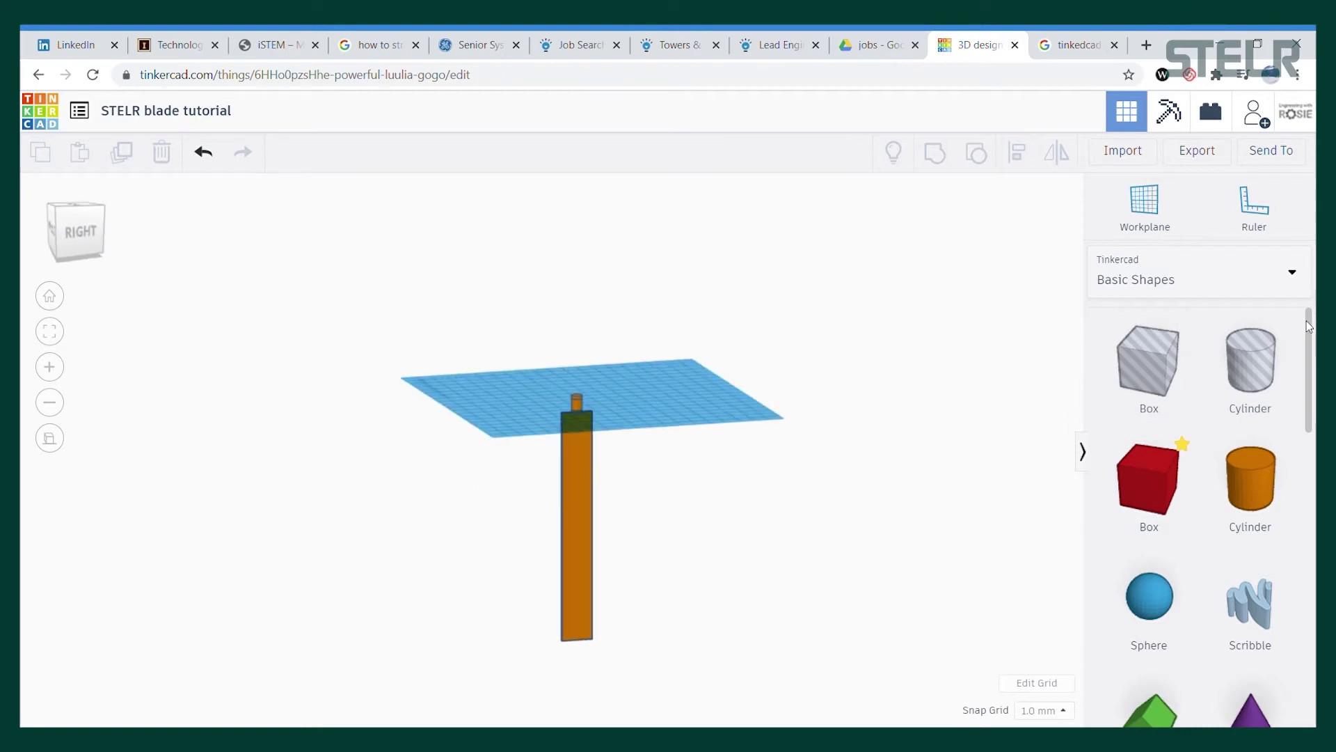
scroll(1309, 327, down, 3)
drag(1250, 504, 899, 387)
drag(1308, 419, 1315, 598)
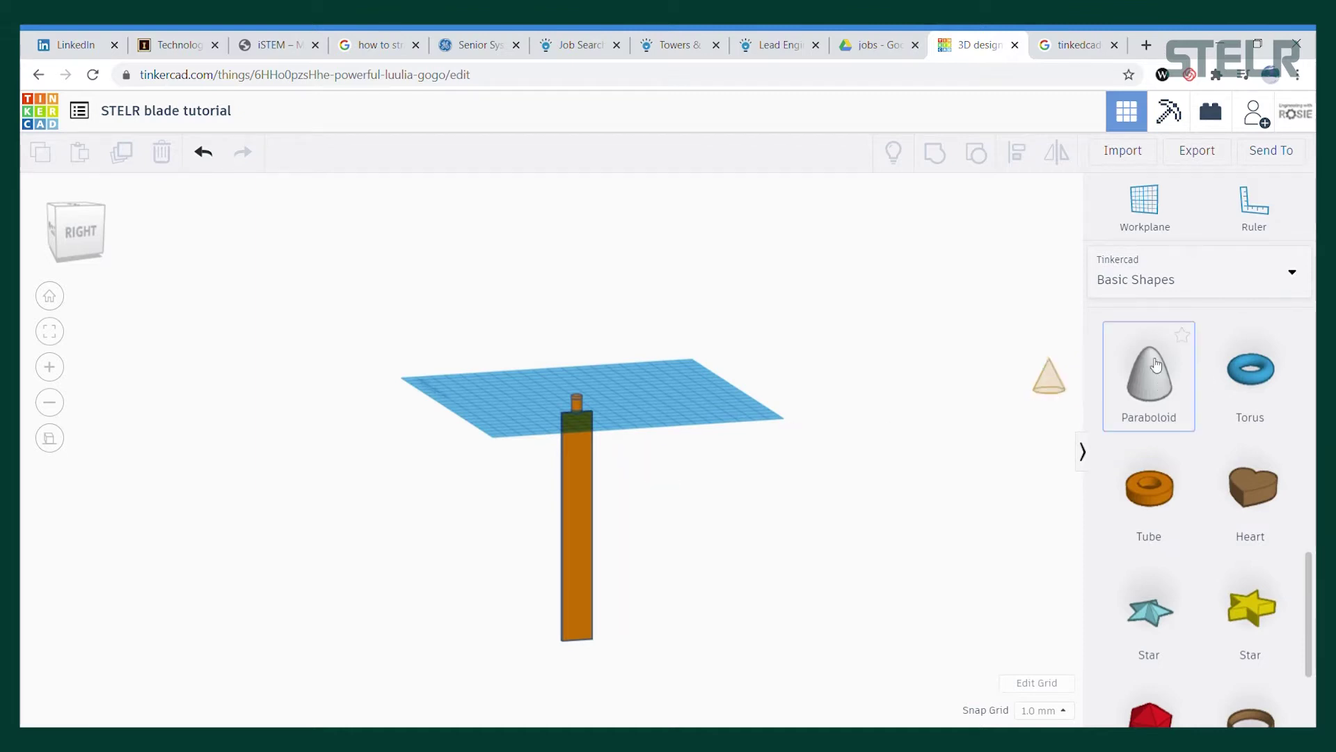
click(690, 467)
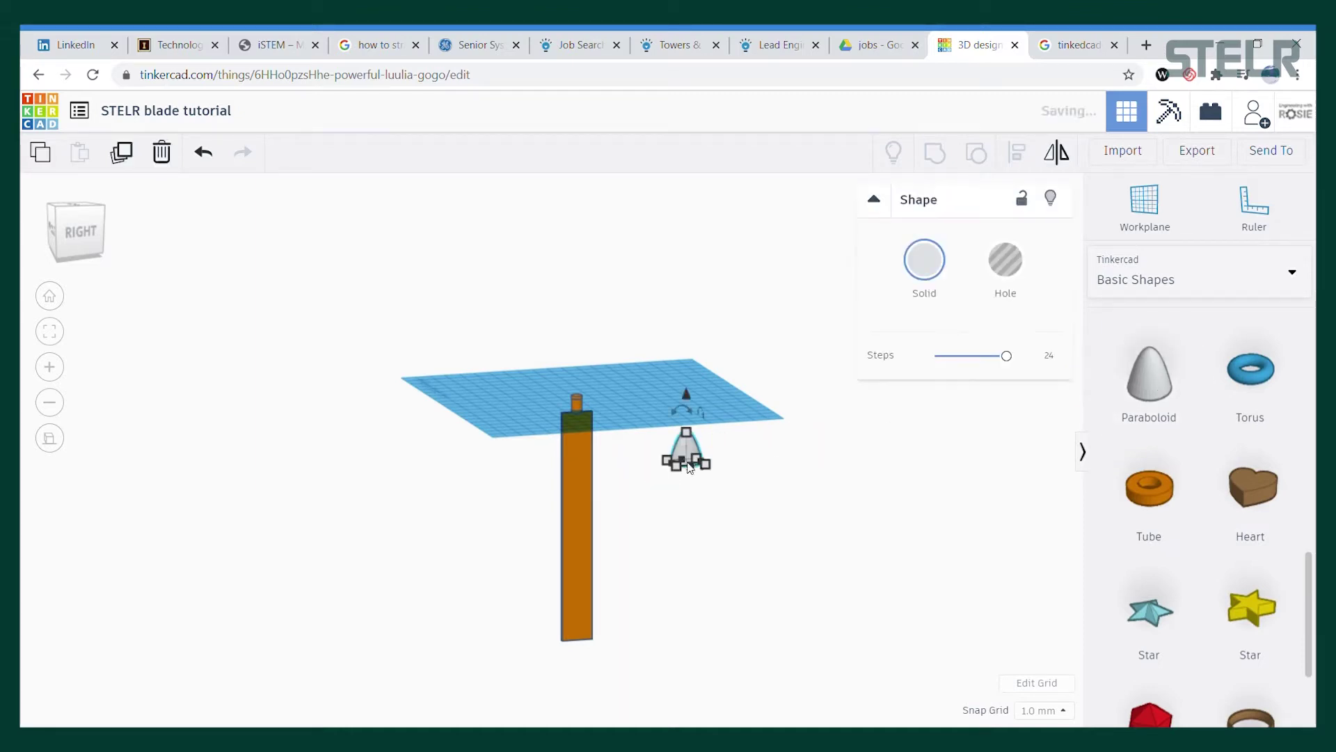
key(Delete)
Set the workplane on the cylinder's underside and place a paraboloid there pointing along the strip
right_drag(692, 460, 604, 313)
scroll(590, 414, up, 4)
scroll(590, 418, up, 2)
click(628, 334)
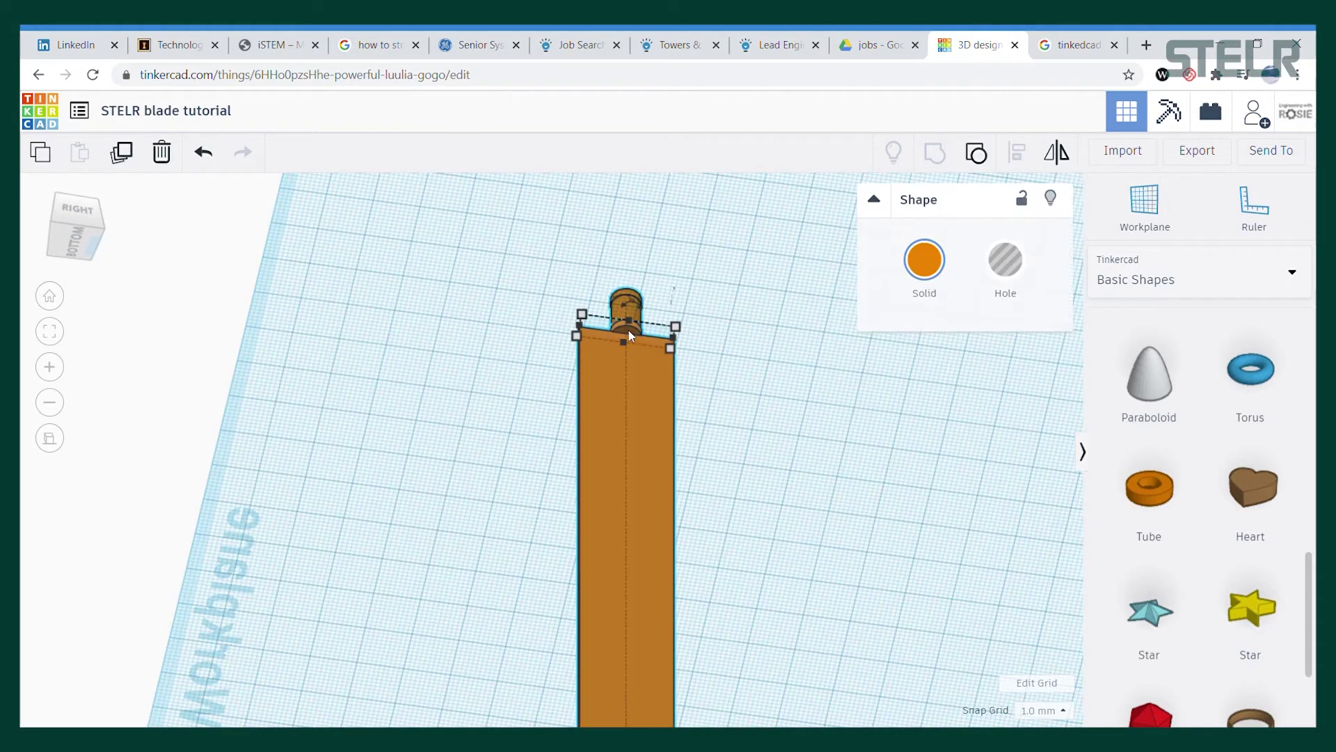
click(1155, 214)
click(628, 332)
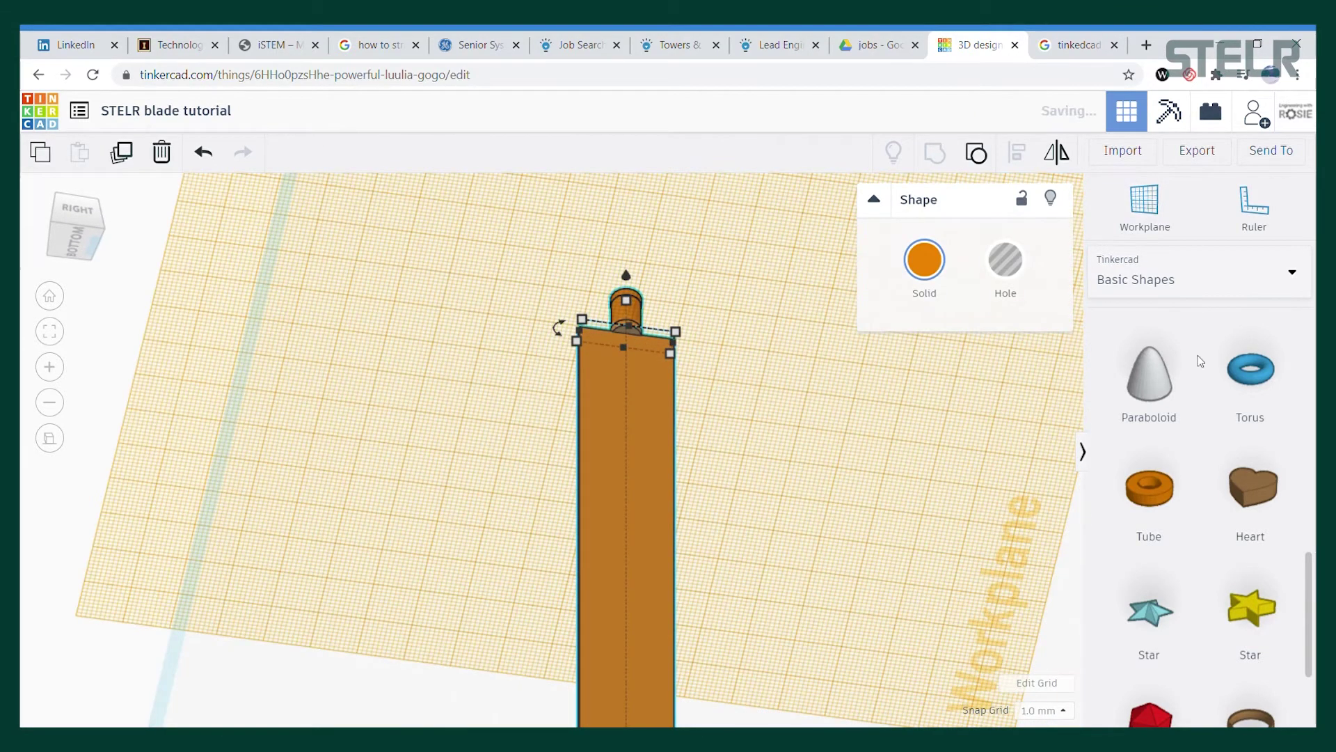
click(628, 347)
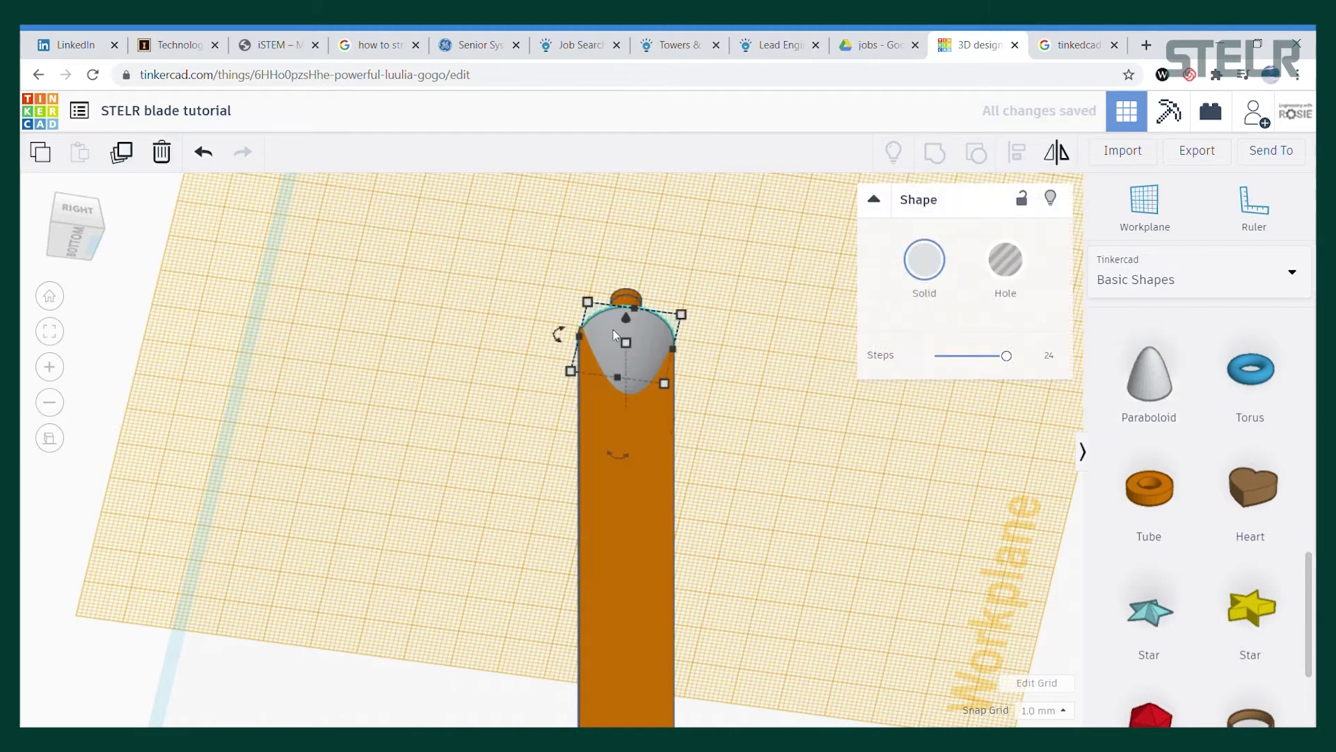
Resize the paraboloid to a 6.3 × 6.3 mm base and a length of 120 mm
click(649, 248)
text(6.3)
key(Return)
click(569, 336)
text(6.3)
key(Return)
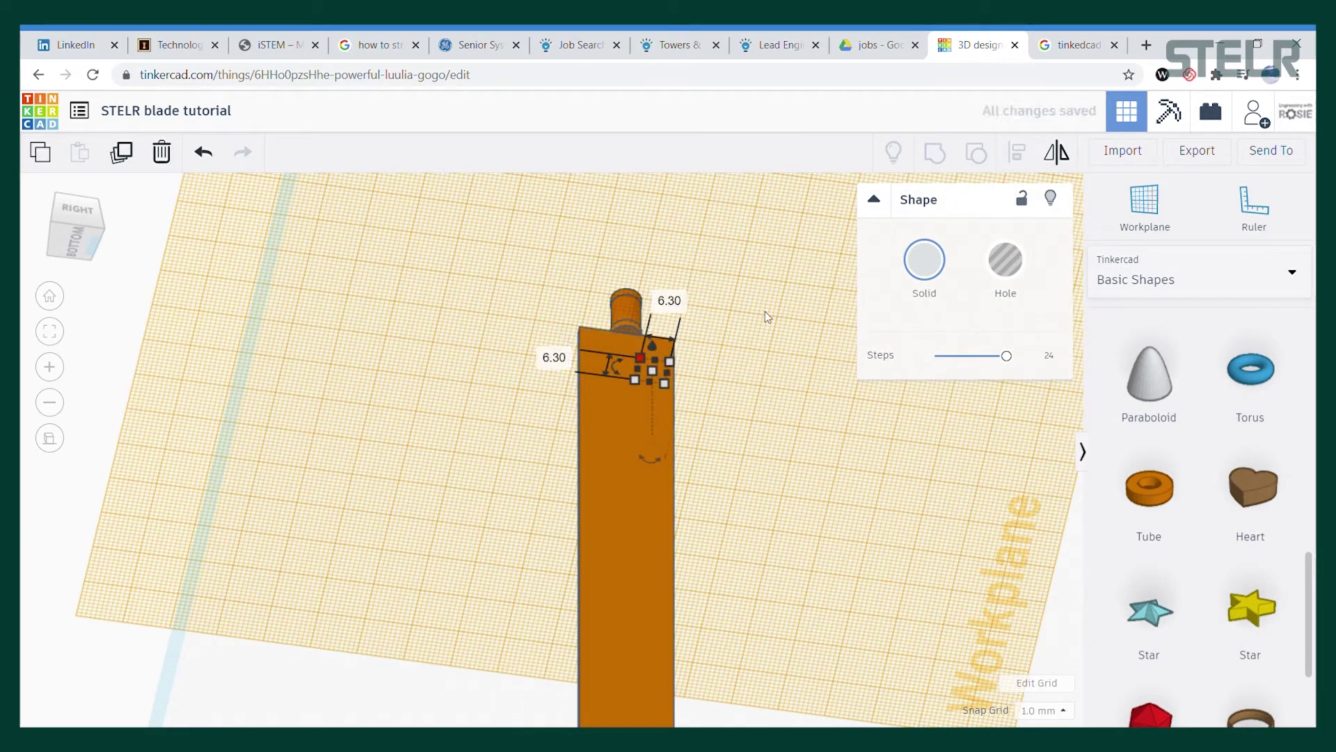
click(577, 404)
text(120)
key(Return)
Drop the paraboloid onto the workplane and reset the workplane to the default
right_drag(719, 426, 661, 238)
click(633, 216)
scroll(634, 234, down, 5)
scroll(638, 238, down, 1)
key(d)
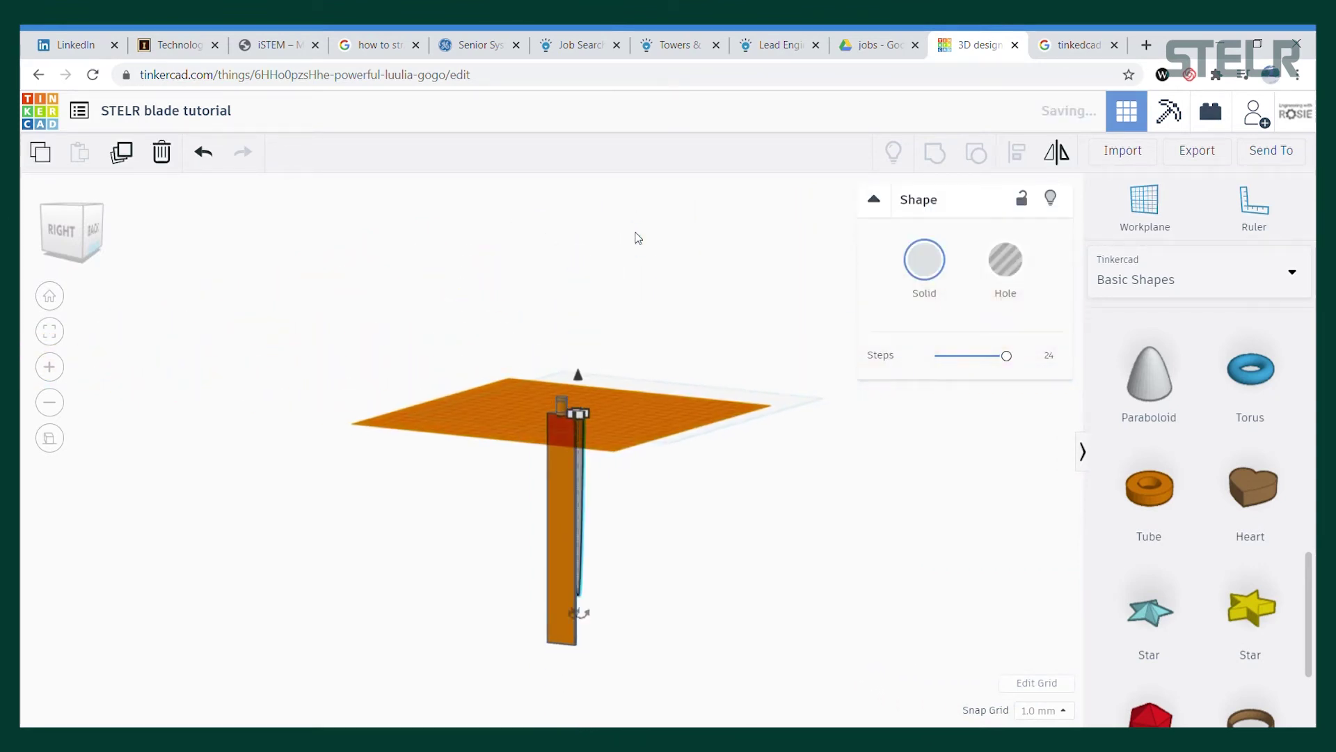
click(660, 520)
Try to align the paraboloid with the blade along both horizontal axes
right_drag(666, 523, 402, 538)
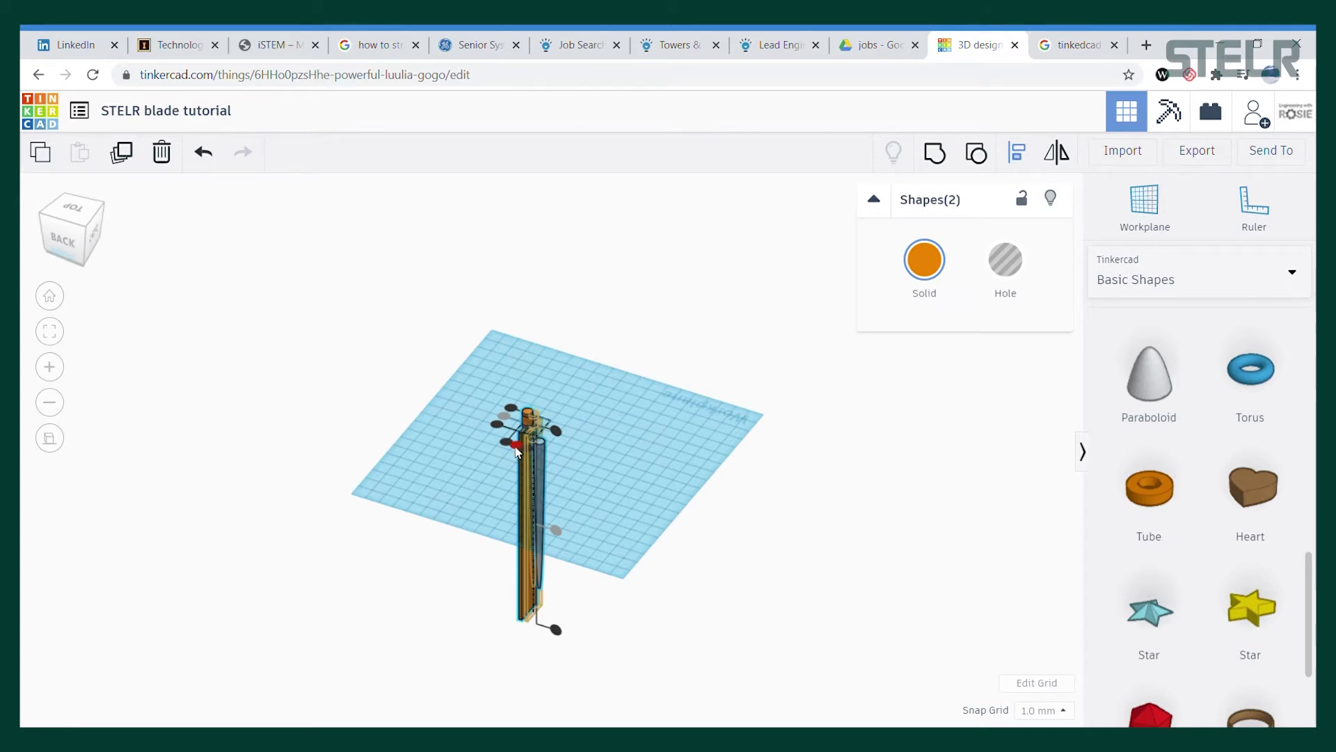
click(516, 447)
click(552, 428)
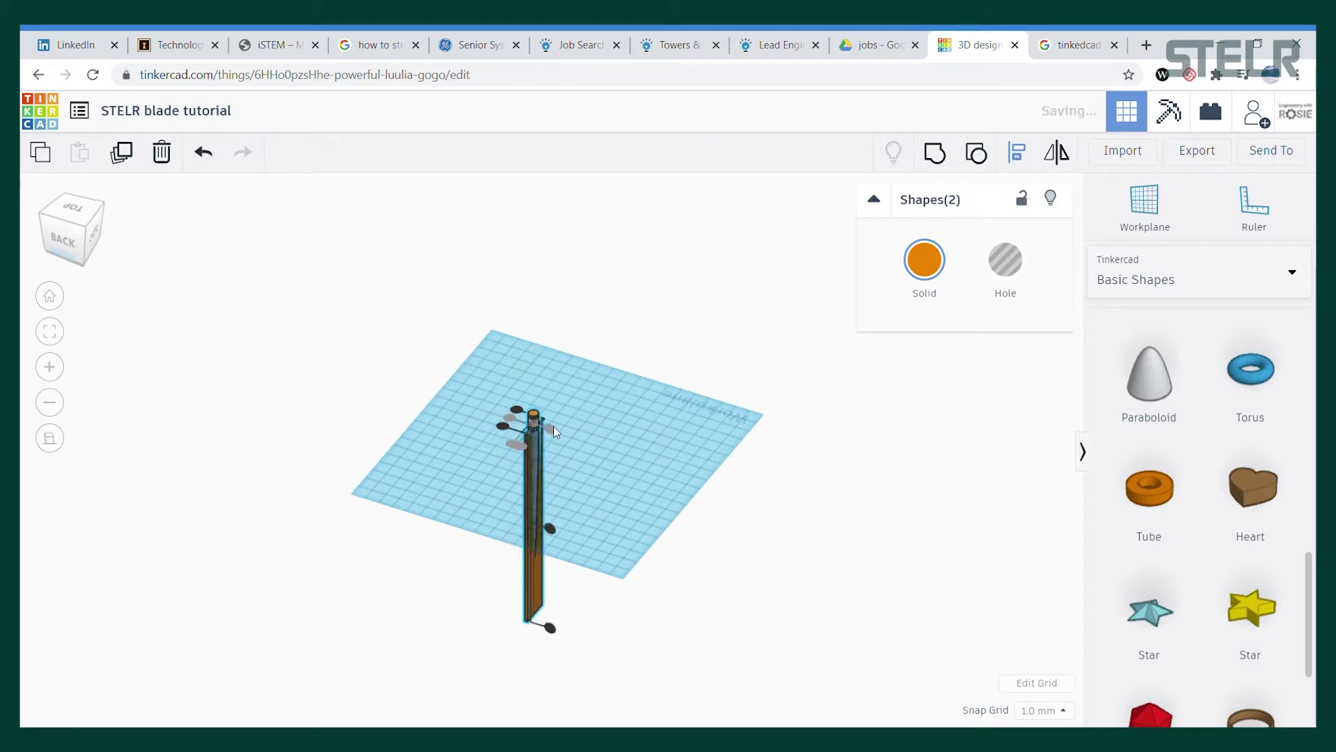
click(203, 153)
click(307, 269)
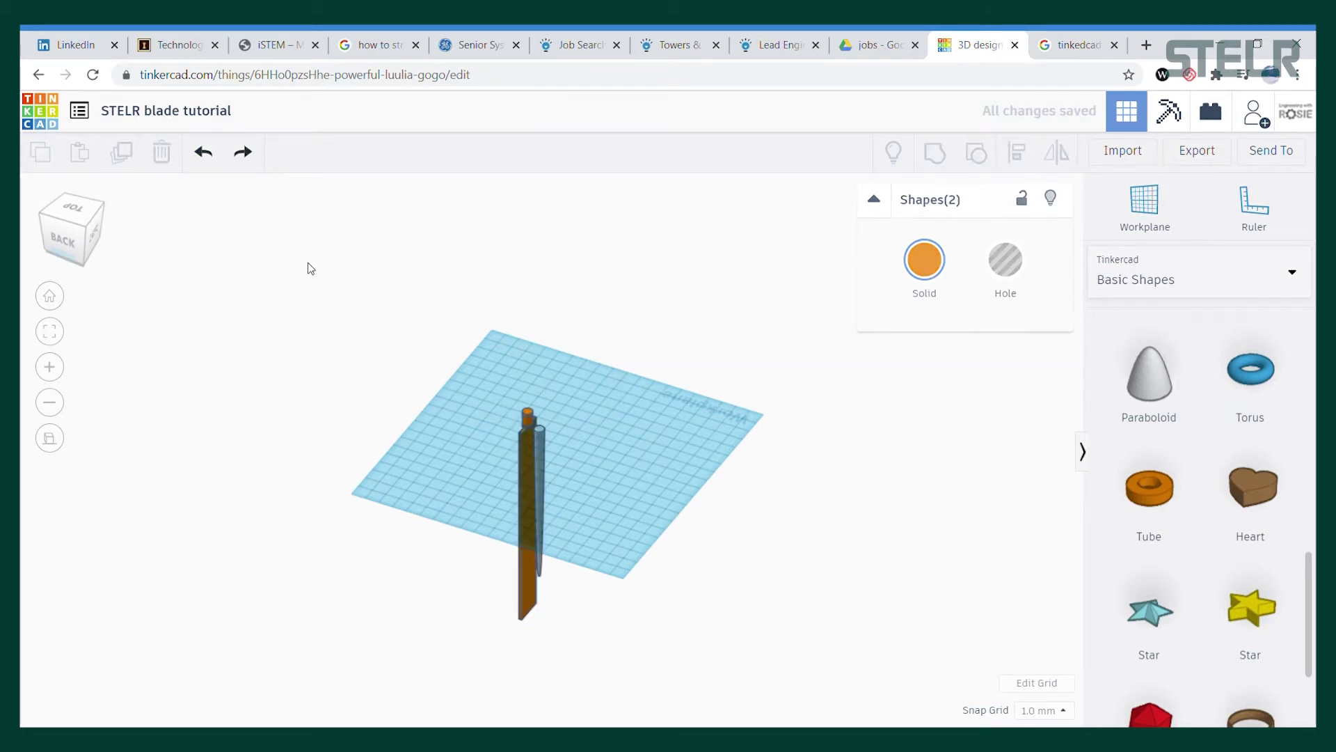
Align the paraboloid centrally with the blade and group the two shapes
drag(317, 309, 640, 479)
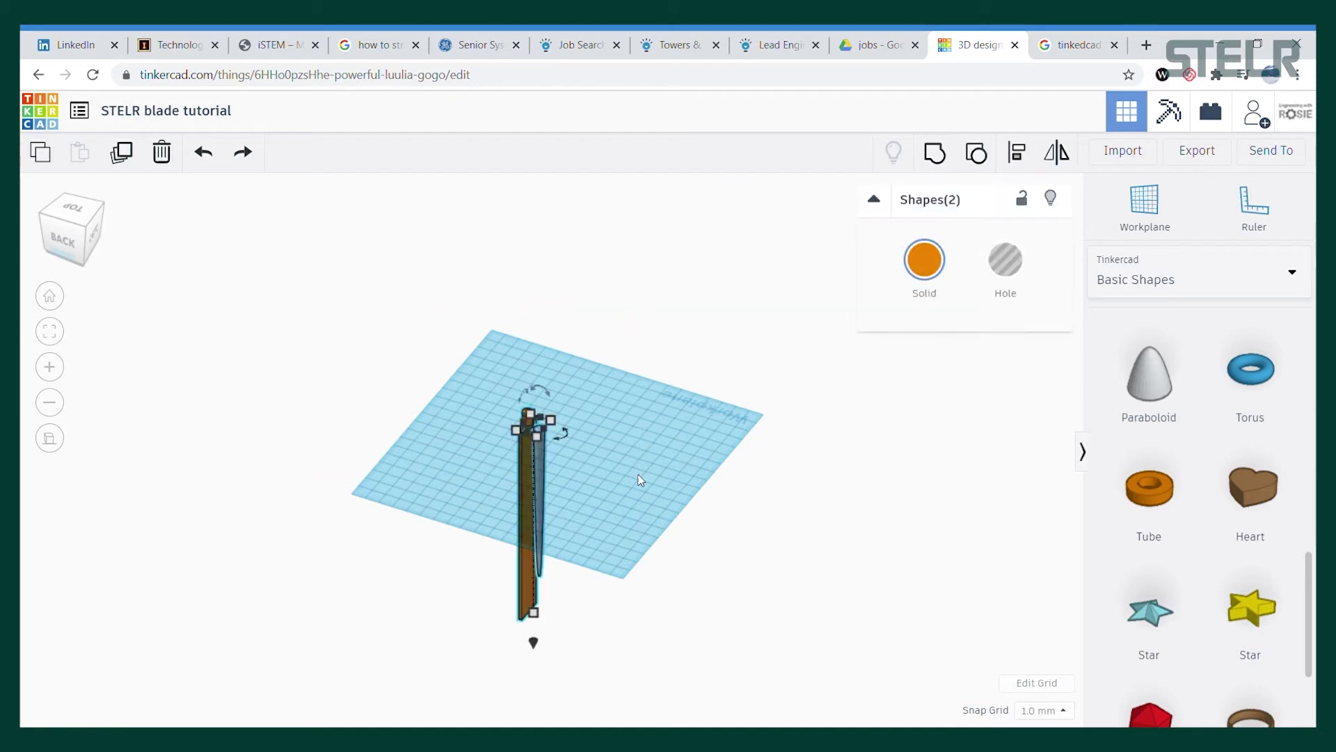
click(1018, 153)
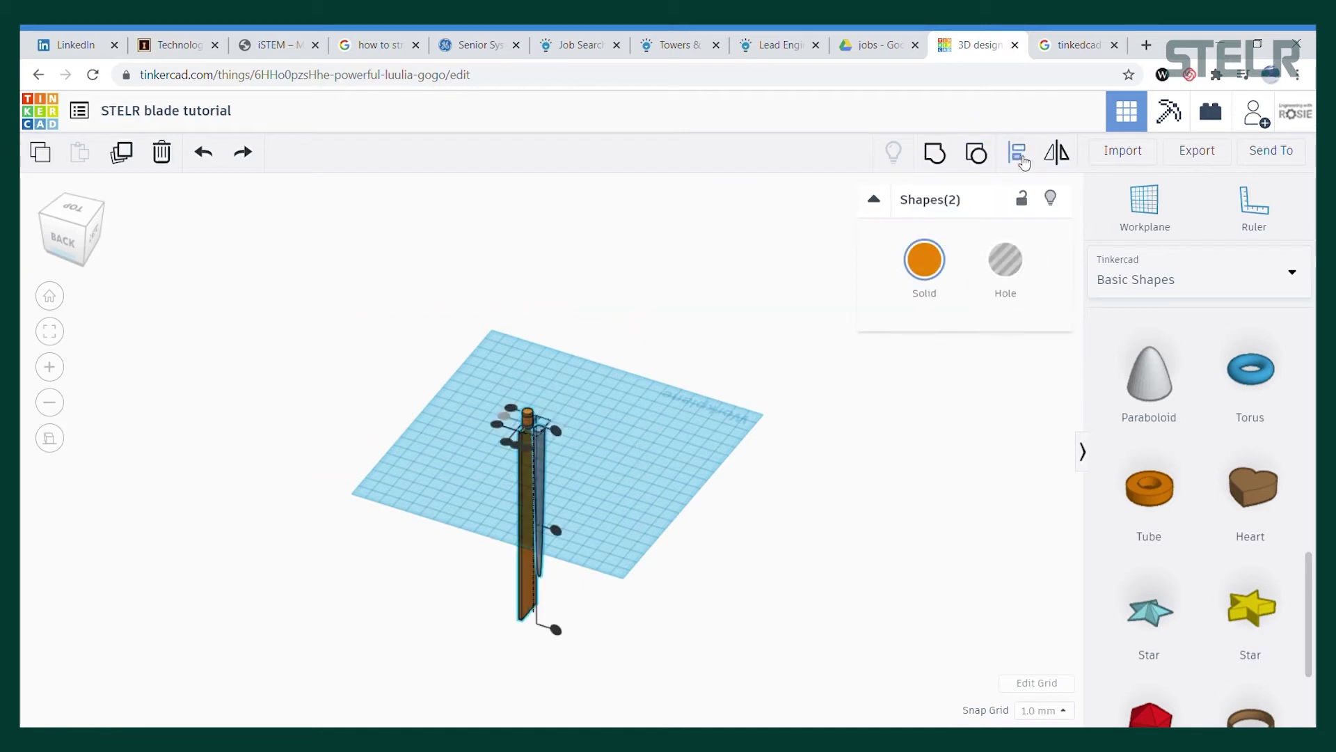
click(512, 445)
scroll(536, 447, up, 5)
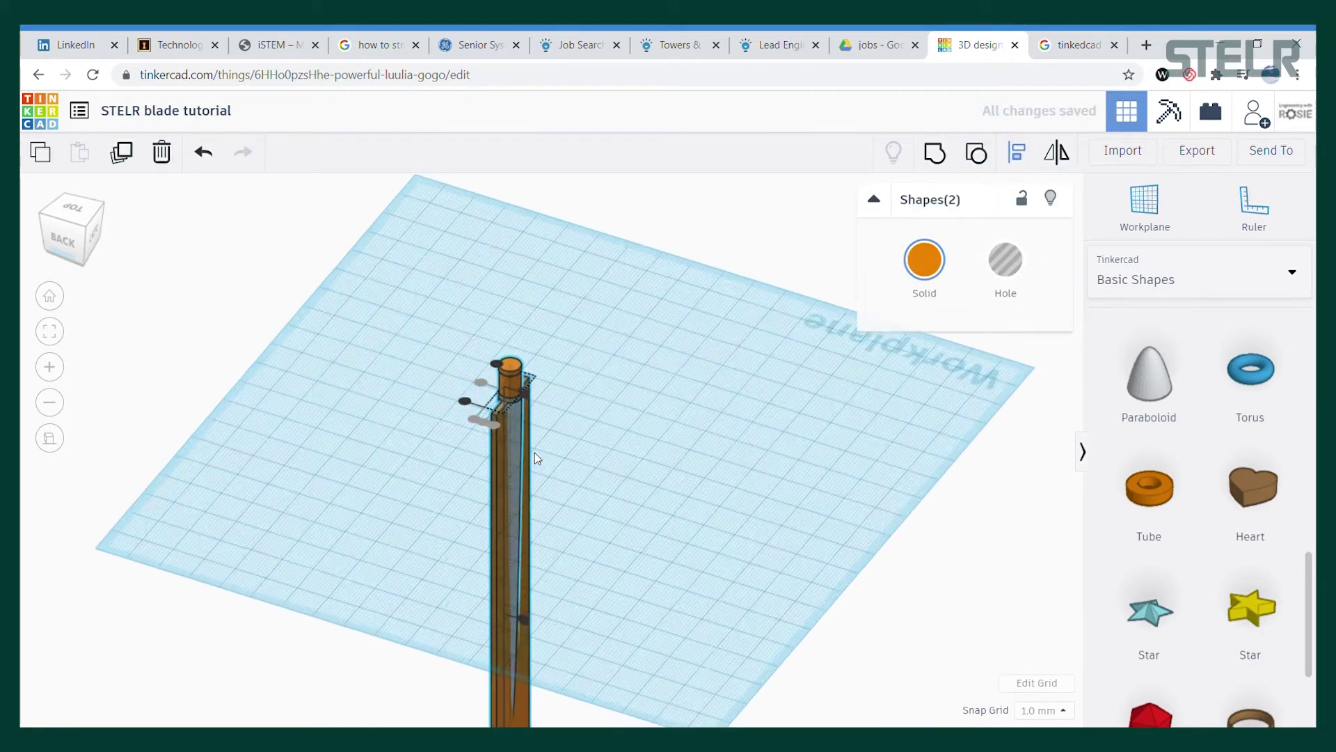
right_drag(449, 401, 728, 325)
key(Escape)
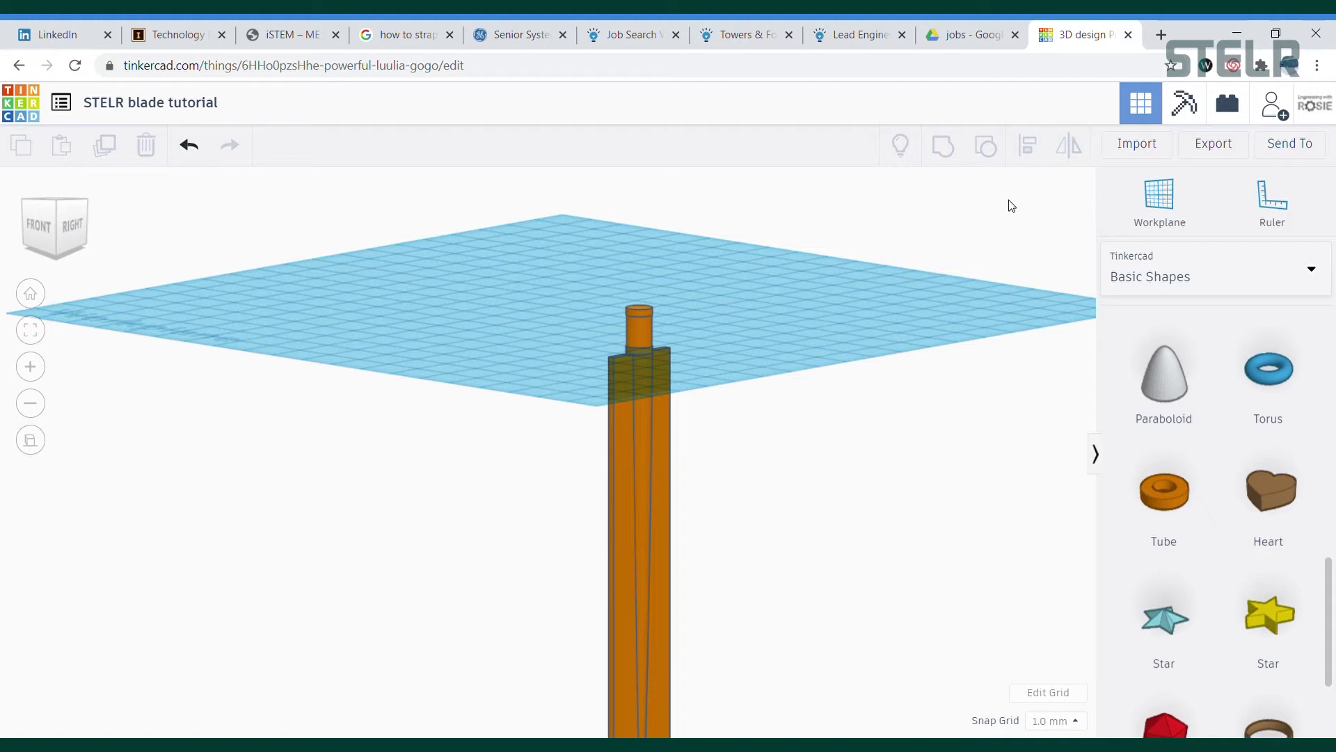
Open the export options for everything in the design
click(1222, 146)
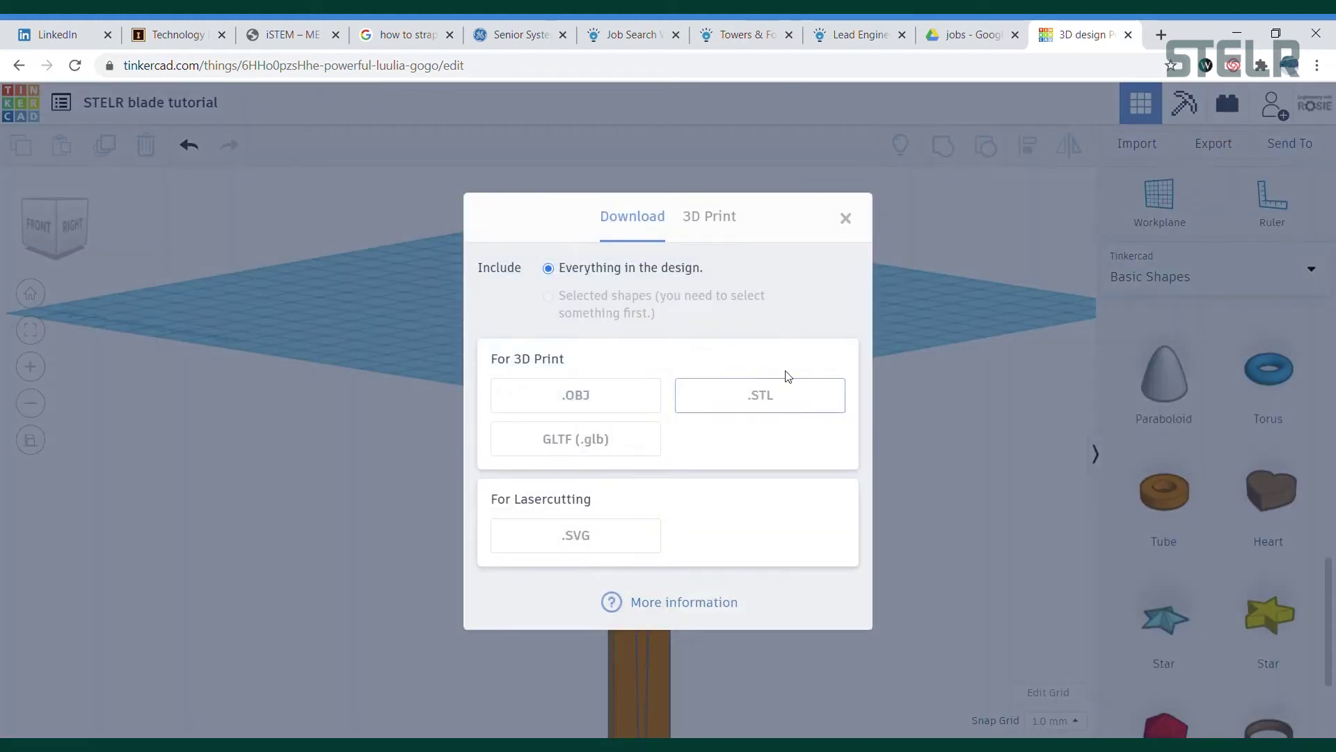
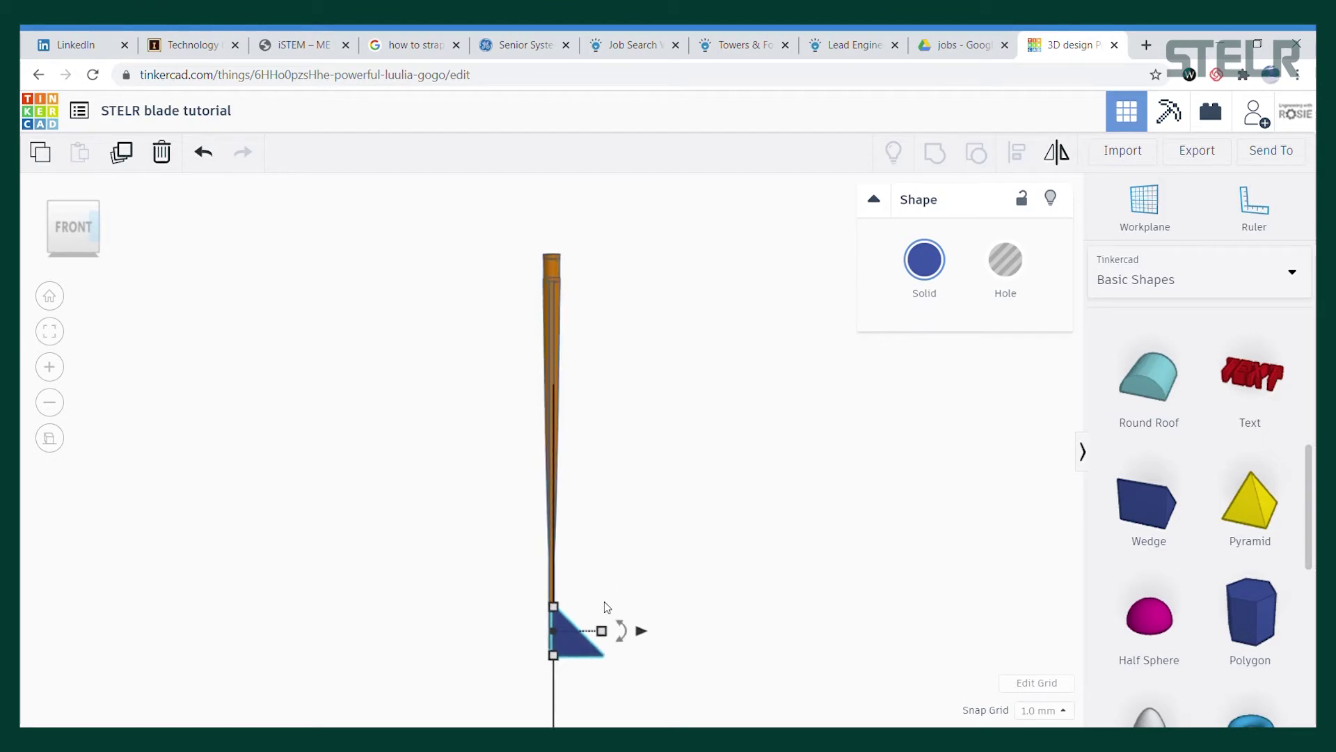
Resize the wedge at the blade tip to 2.5 mm along the blade and 9.3 mm outward from it
middle_drag(703, 621, 725, 497)
scroll(609, 473, up, 2)
scroll(608, 472, up, 3)
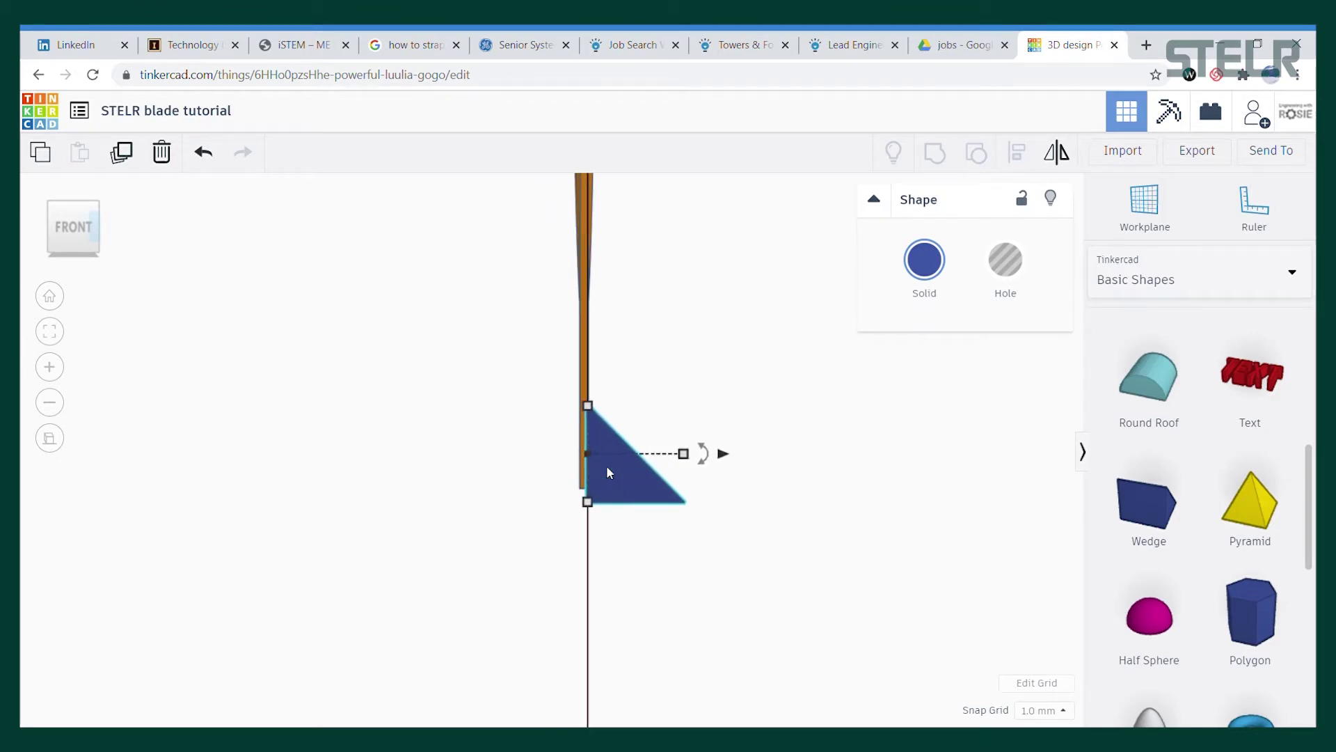
click(599, 455)
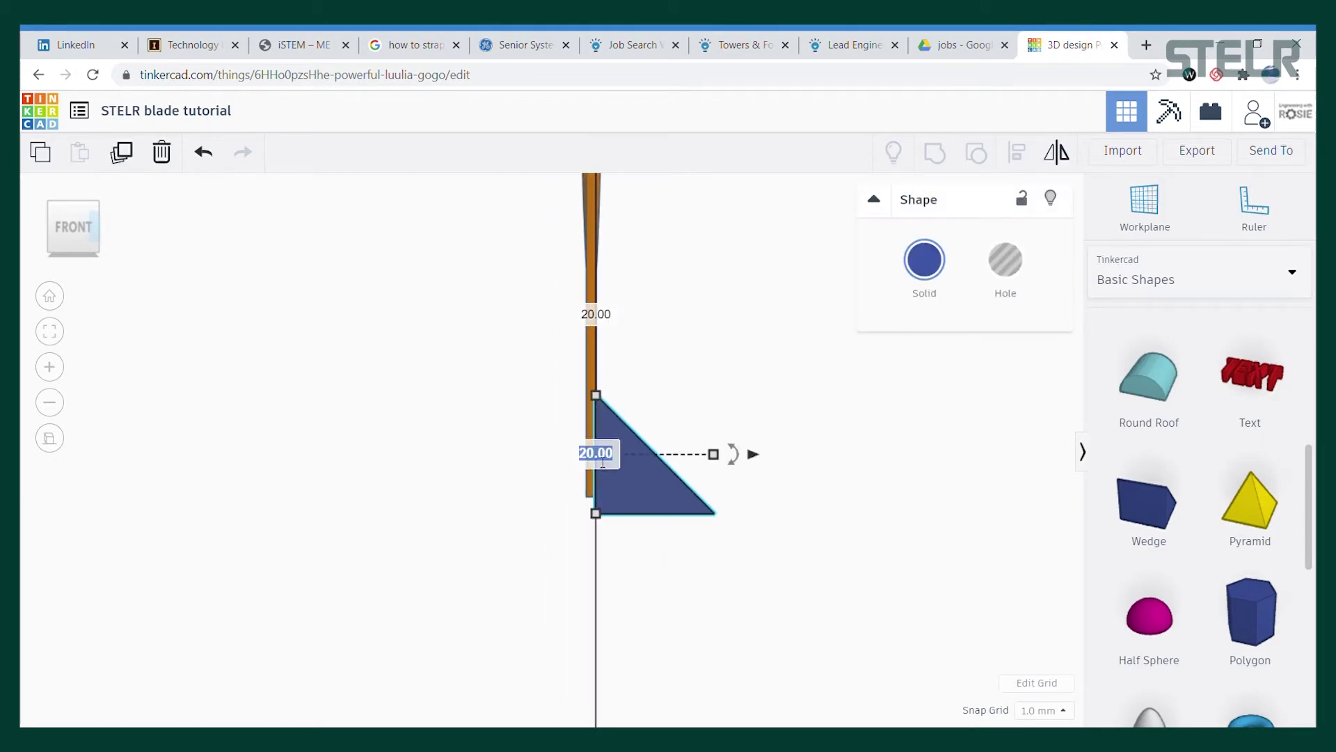
text(2.5)
key(Return)
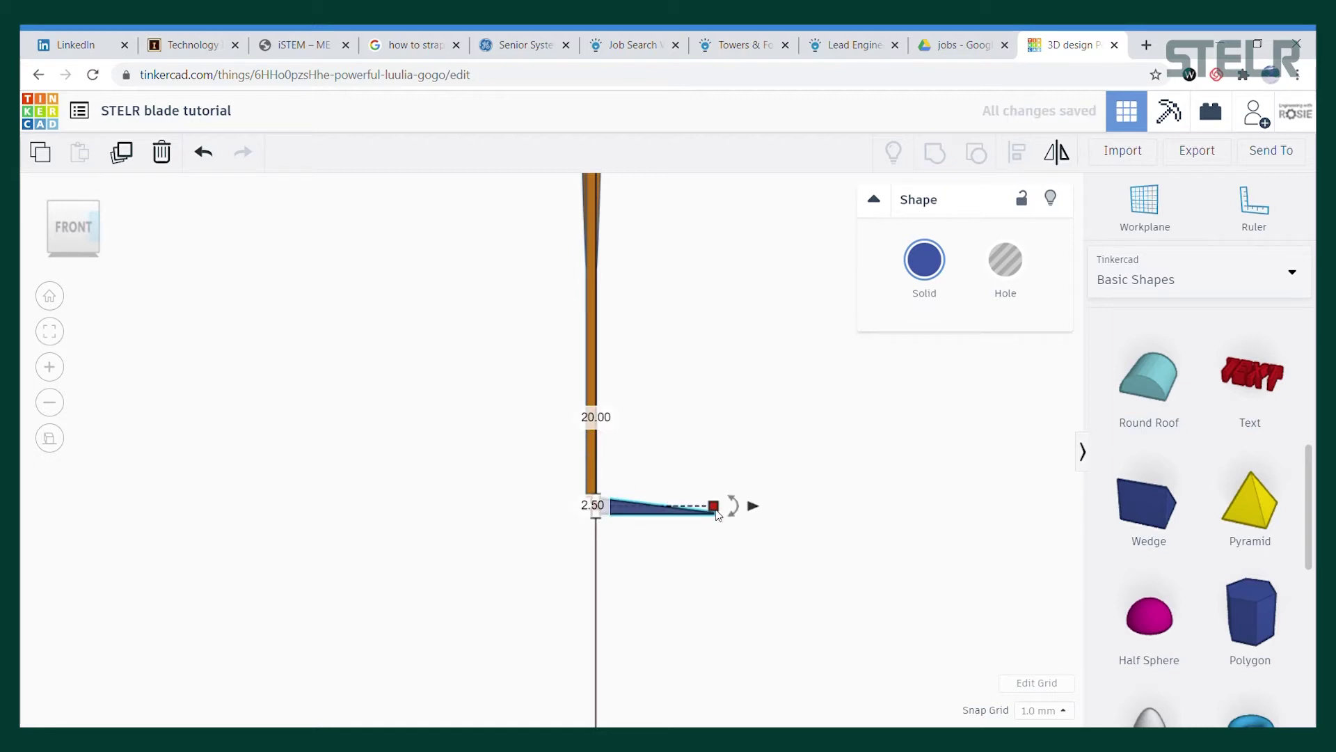
click(656, 590)
text(9.3)
key(Return)
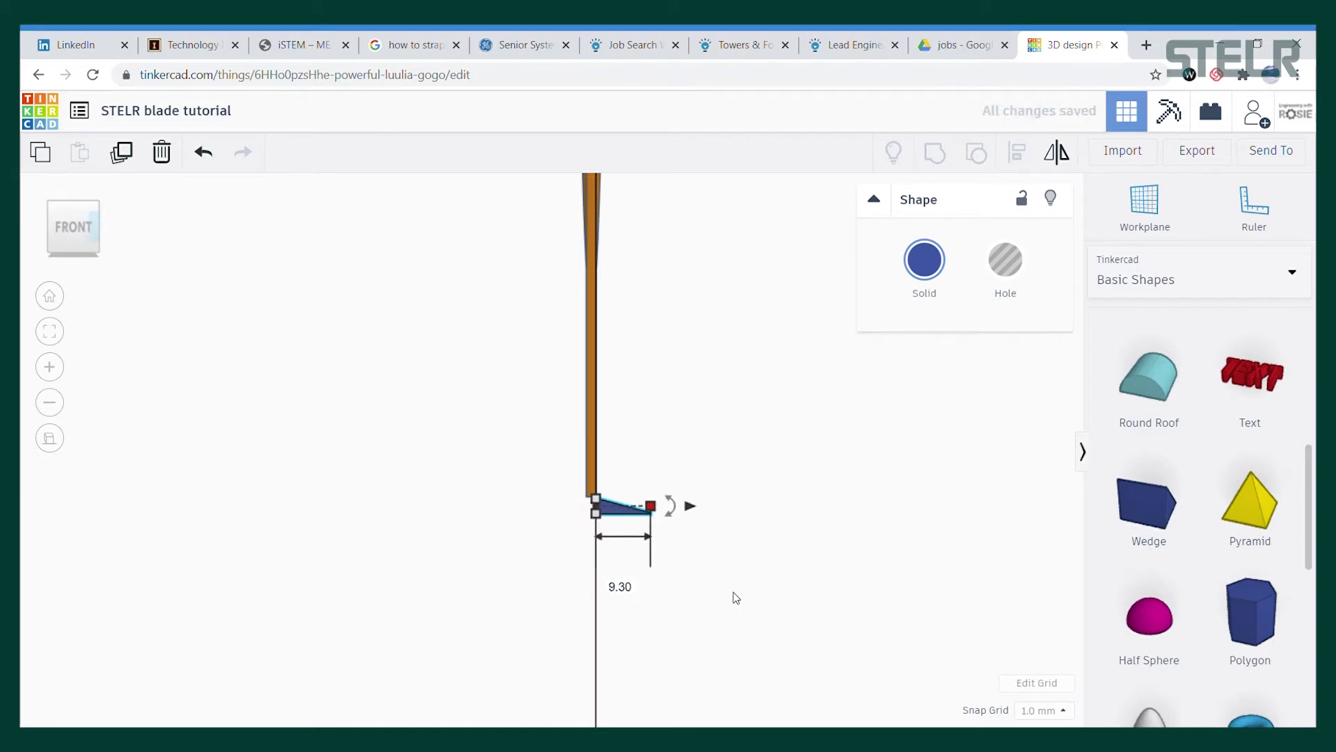
click(736, 598)
Rotate the wedge at the blade tip by 90°
right_drag(674, 593, 581, 528)
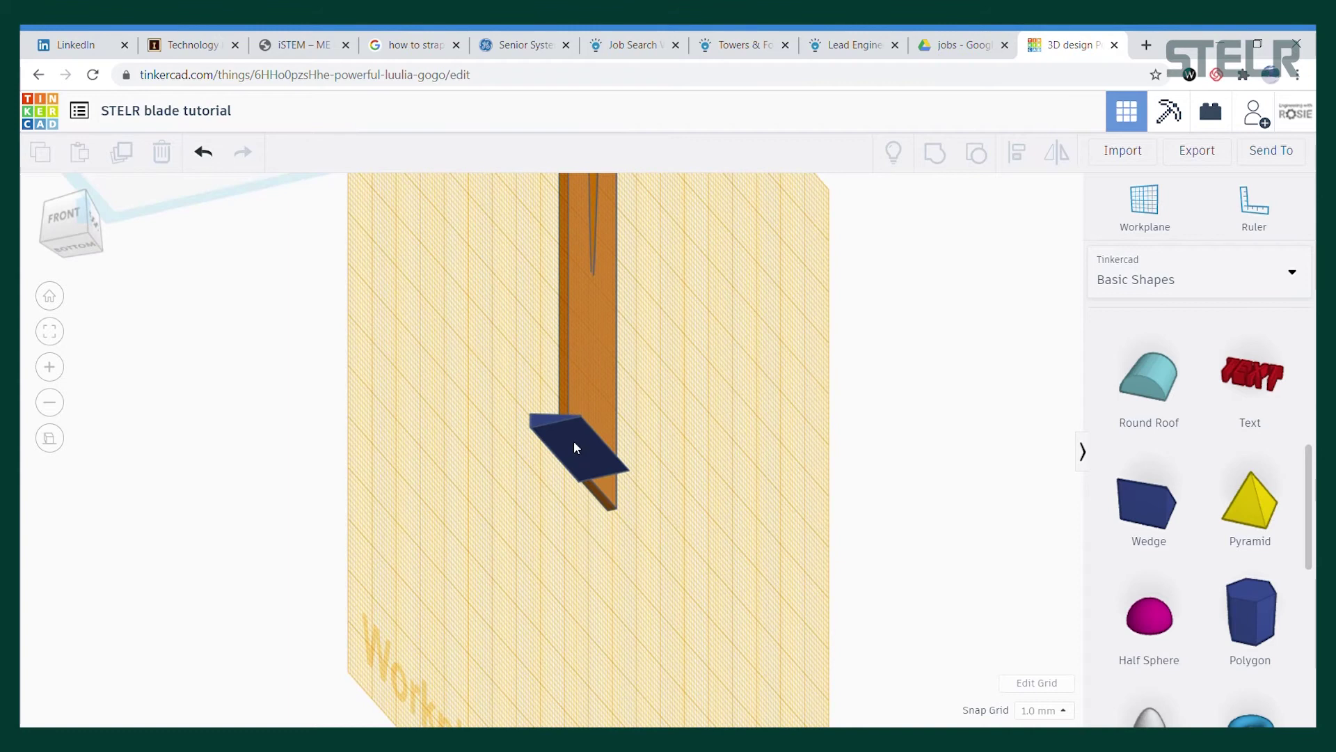
click(573, 441)
drag(621, 440, 625, 445)
click(677, 424)
text(90)
key(Return)
Try rotating the wedge a further 90° beside the strip's lower end
scroll(470, 419, down, 5)
right_drag(482, 445, 346, 599)
click(505, 511)
text(90)
key(Return)
click(582, 530)
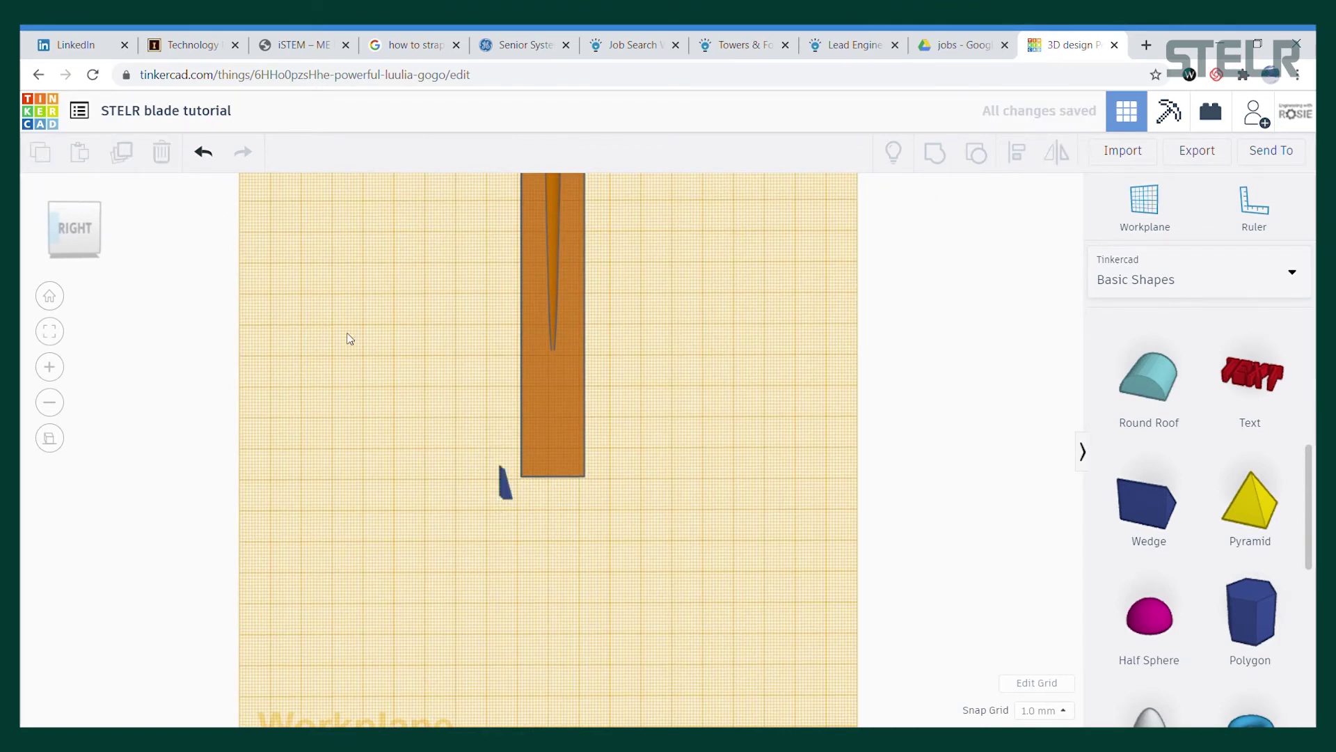
click(517, 492)
drag(506, 511, 553, 505)
scroll(556, 496, up, 3)
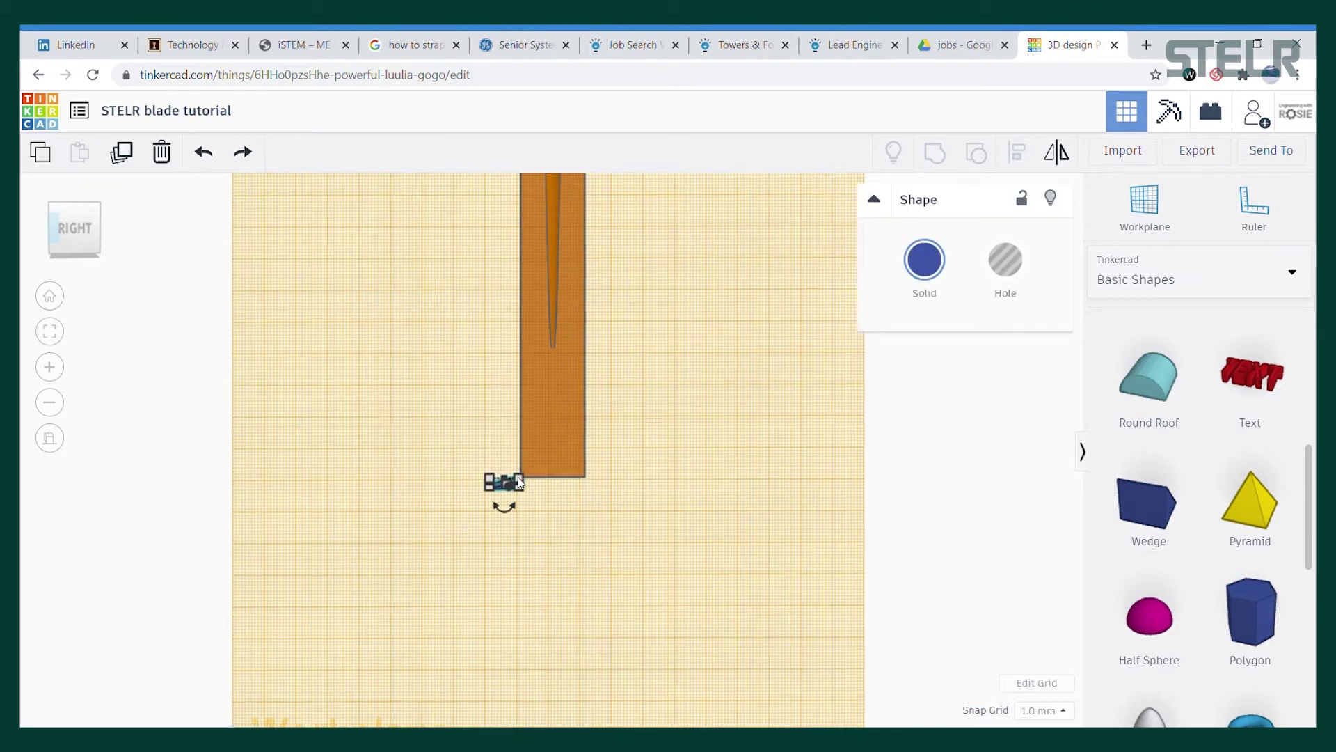
Try rotating the wedge 90° so its thin end points toward the hub connector
click(531, 581)
click(490, 511)
right_drag(476, 535, 473, 498)
click(473, 465)
click(467, 452)
key(Return)
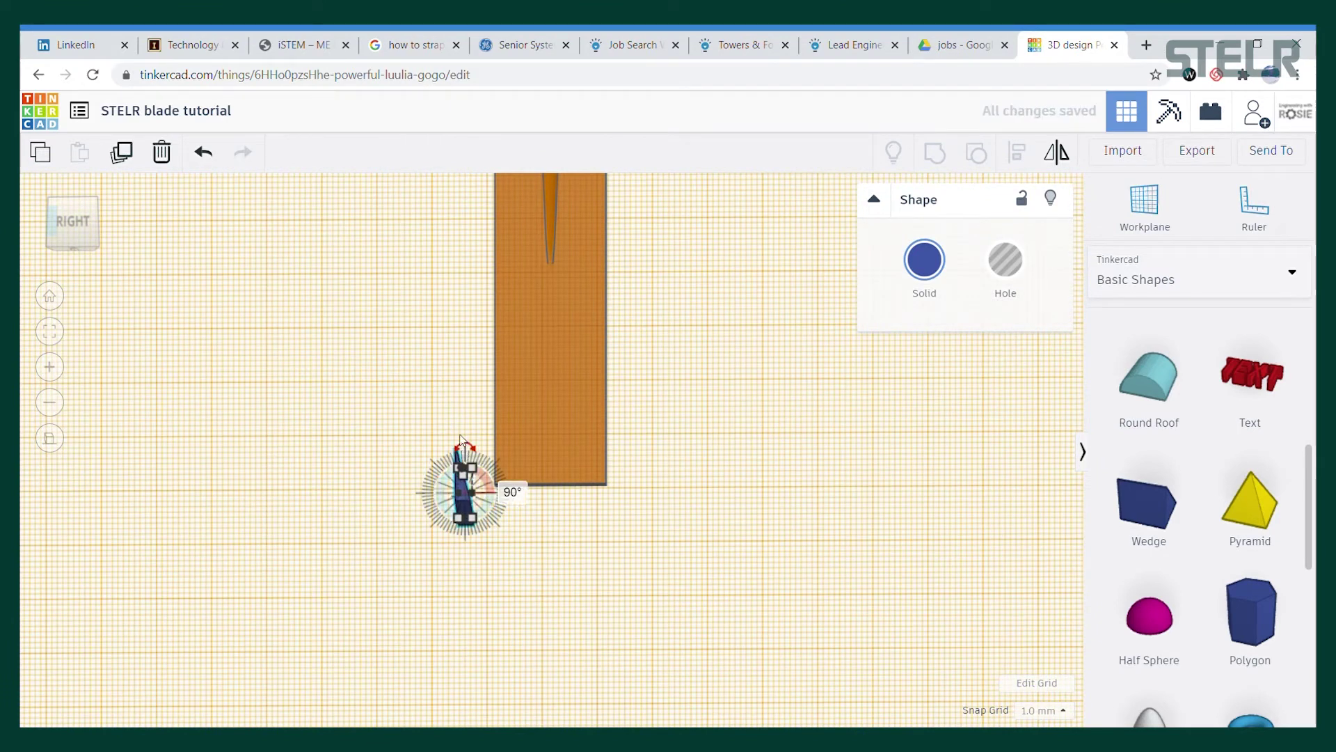
key(ctrl+z)
Rotate the wedge 90° in the opposite direction so its thin end points away from the hub connector
click(471, 466)
key(Return)
click(673, 523)
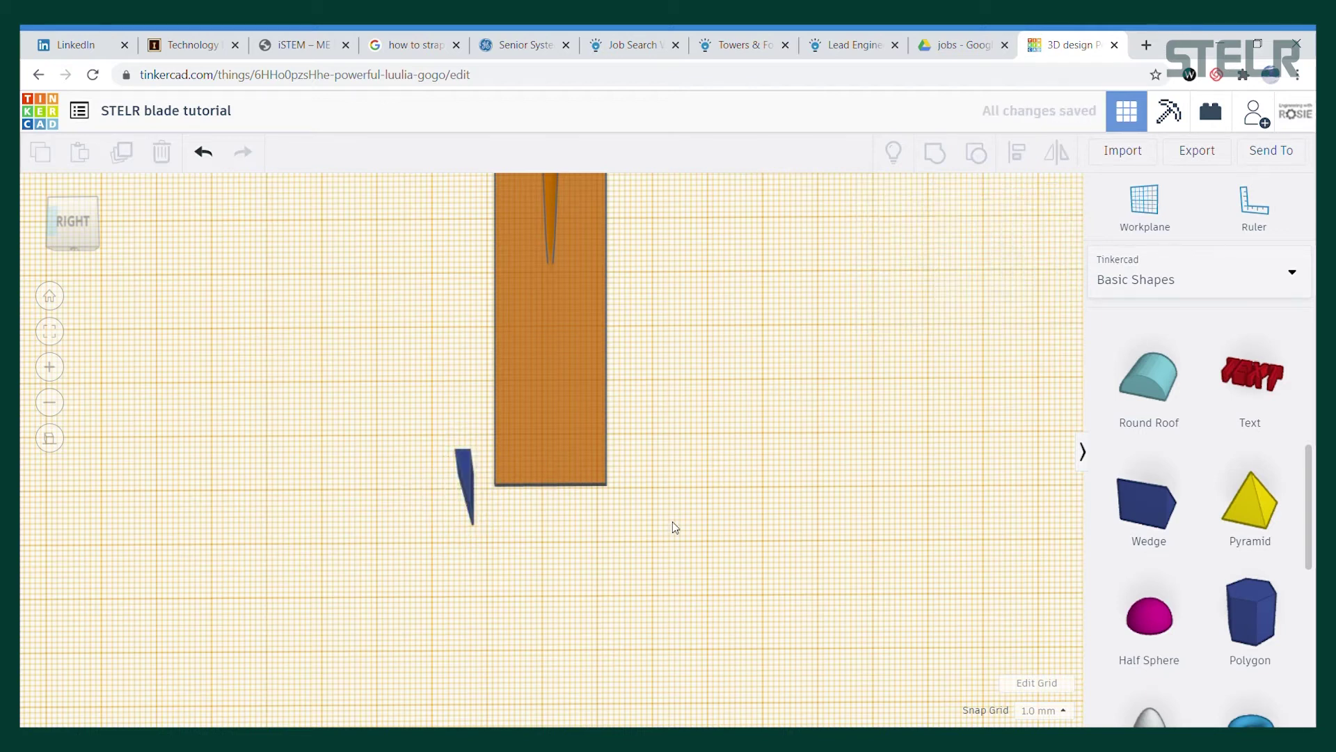
Move the wedge up beside the strip's hub end and ungroup the blade into its separate parts
scroll(425, 415, down, 8)
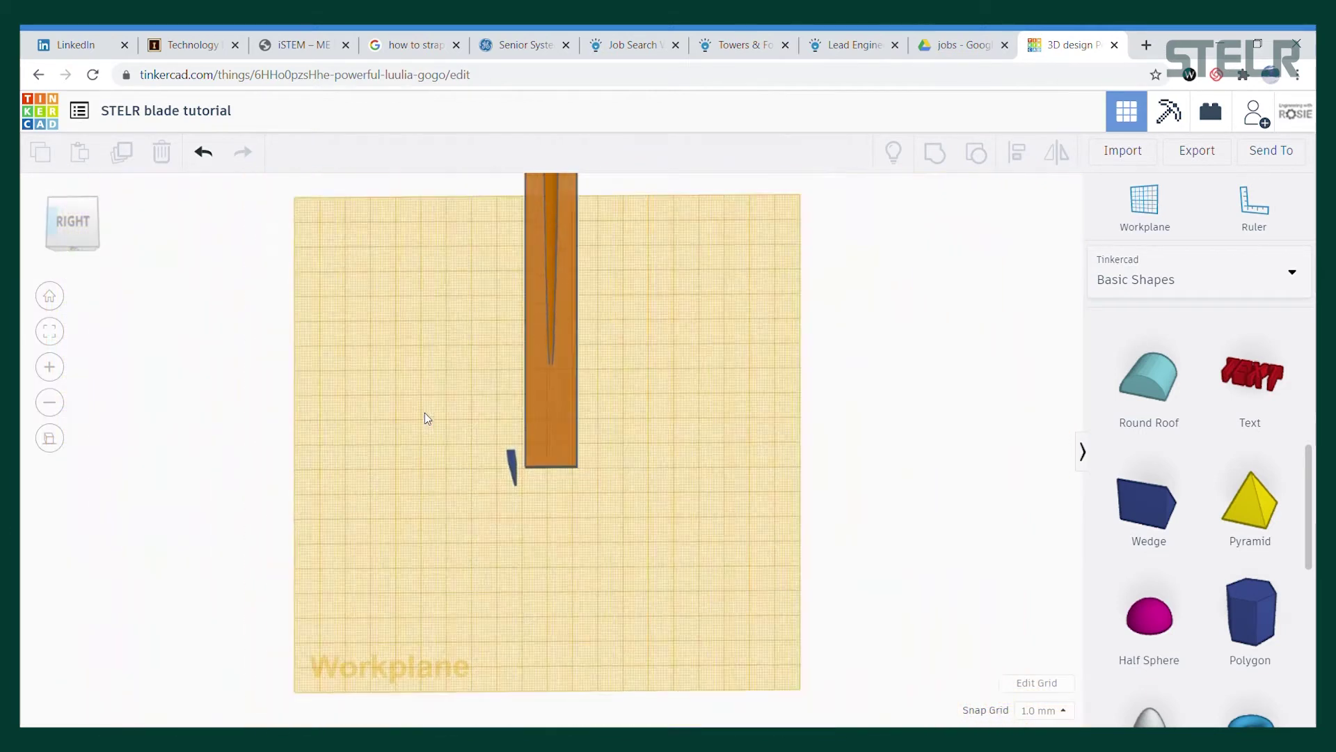
drag(529, 460, 578, 210)
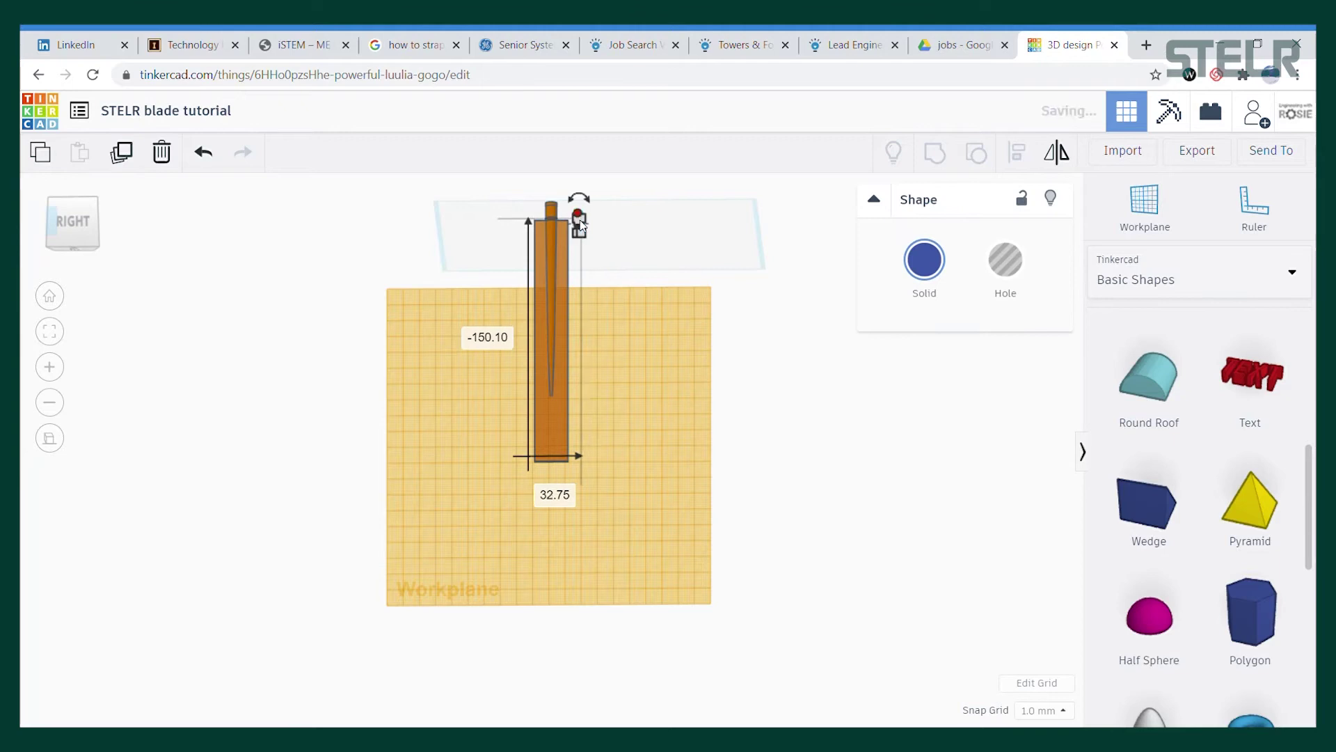
scroll(617, 270, up, 3)
scroll(705, 313, down, 3)
middle_drag(438, 280, 453, 526)
scroll(584, 429, up, 2)
scroll(583, 427, up, 5)
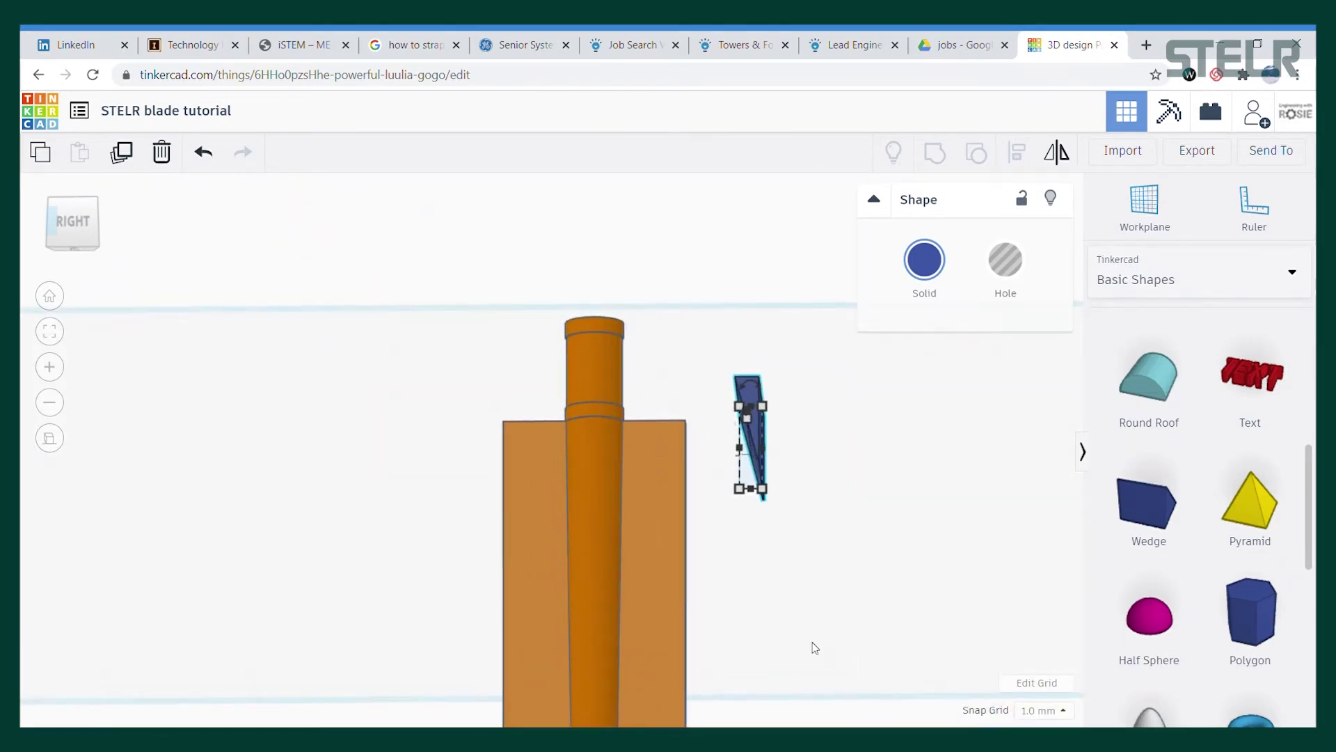
click(828, 658)
right_drag(449, 507, 848, 560)
drag(744, 379, 738, 451)
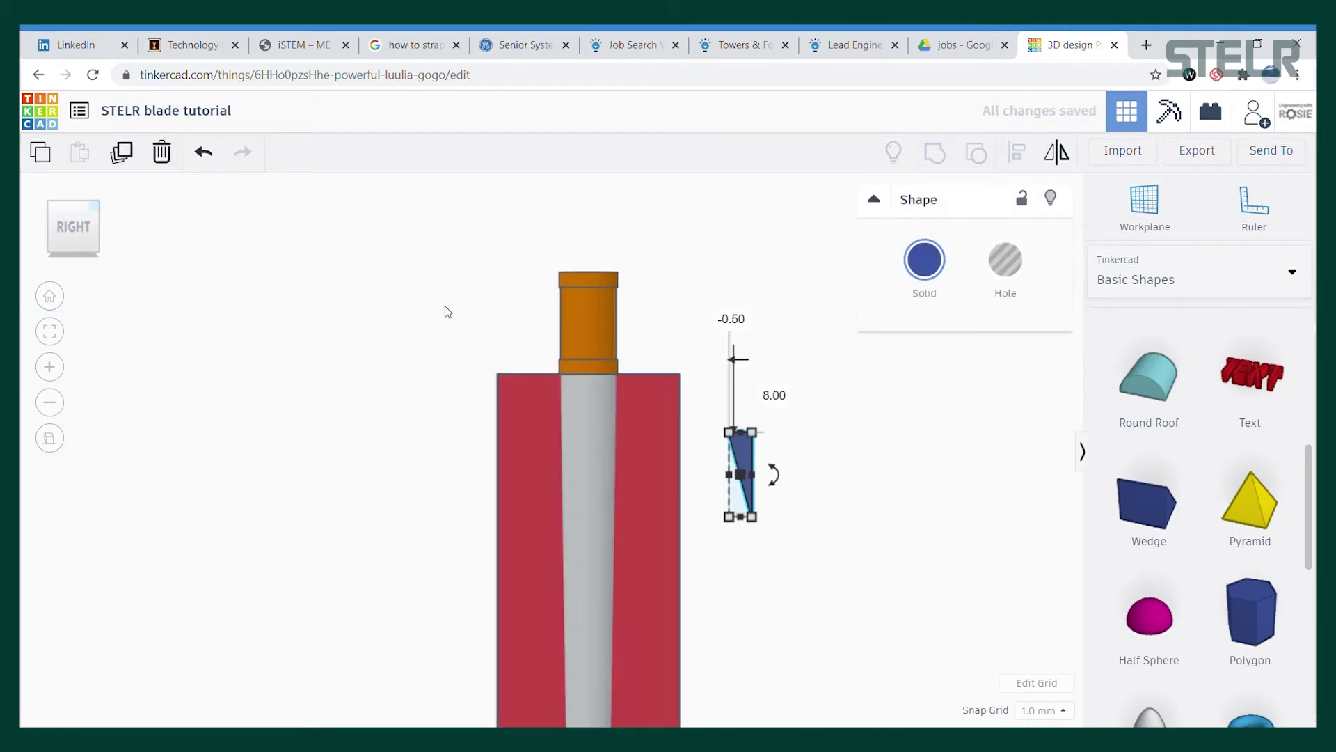
Align the wedge and the strip so their hub-end edges and right-hand side edges are flush
click(435, 324)
click(655, 413)
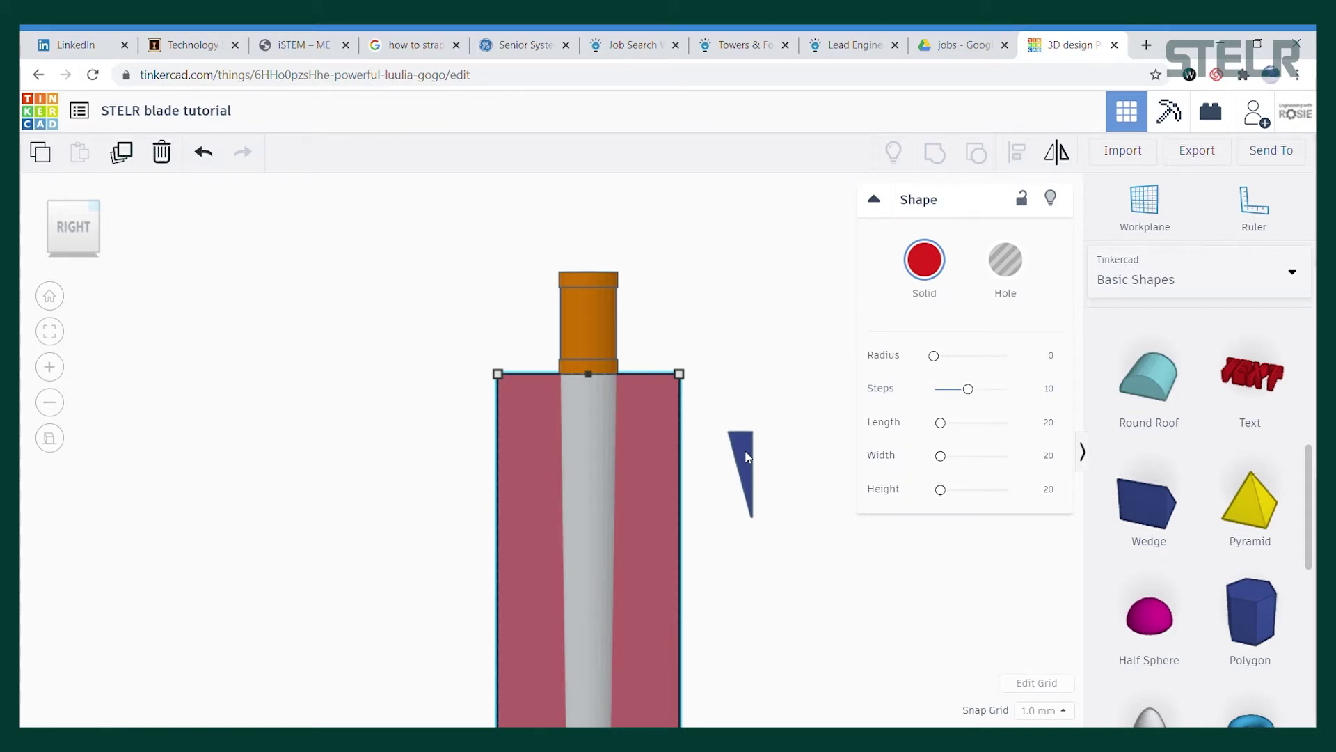
click(687, 341)
drag(787, 476, 787, 478)
click(1017, 151)
click(773, 373)
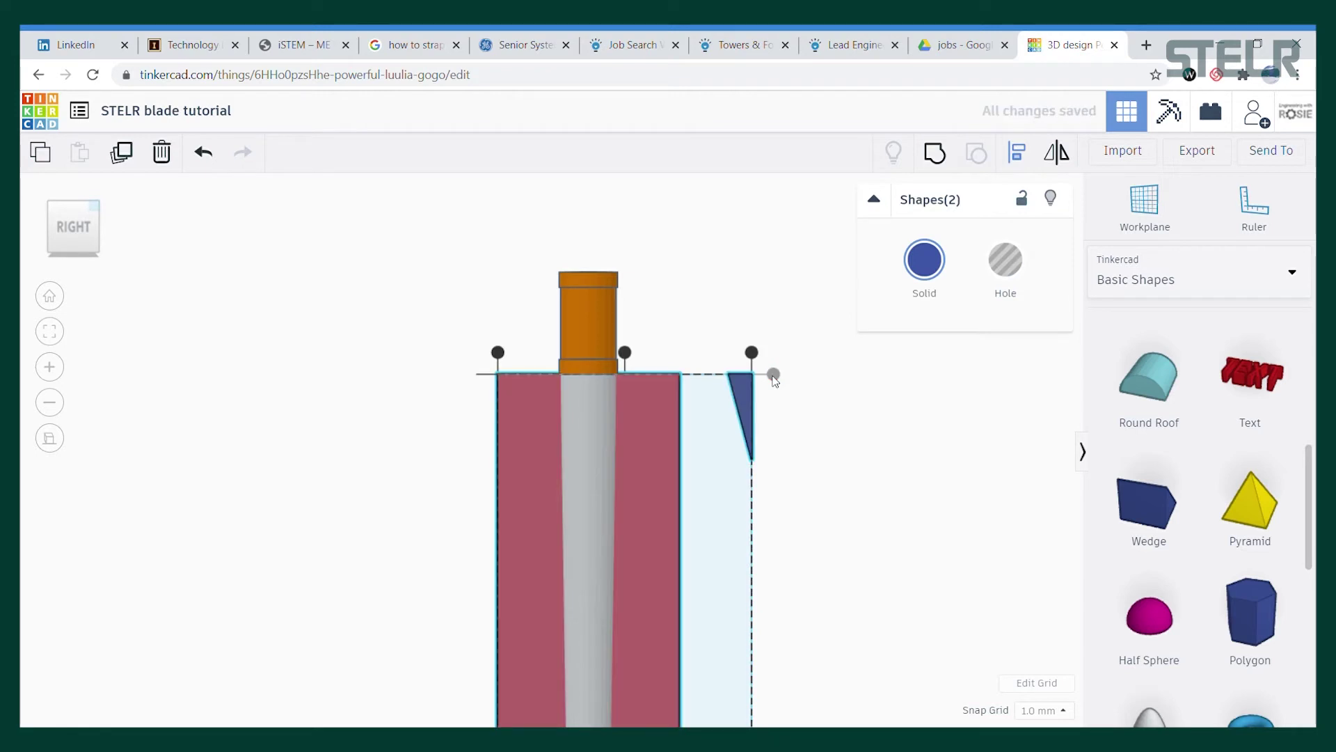
click(752, 353)
click(843, 484)
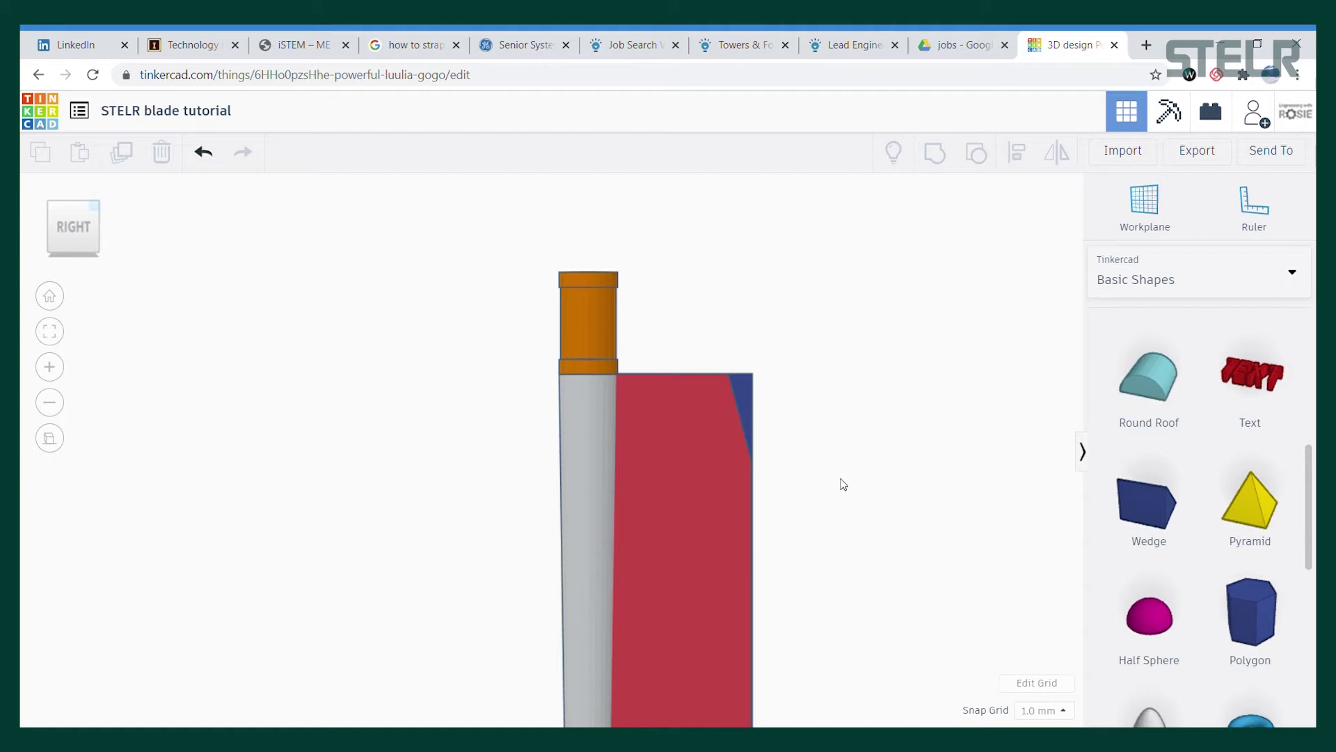
Group the hub connector with the paraboloid and move the group off the strip to its left side
drag(540, 220, 652, 464)
click(577, 406)
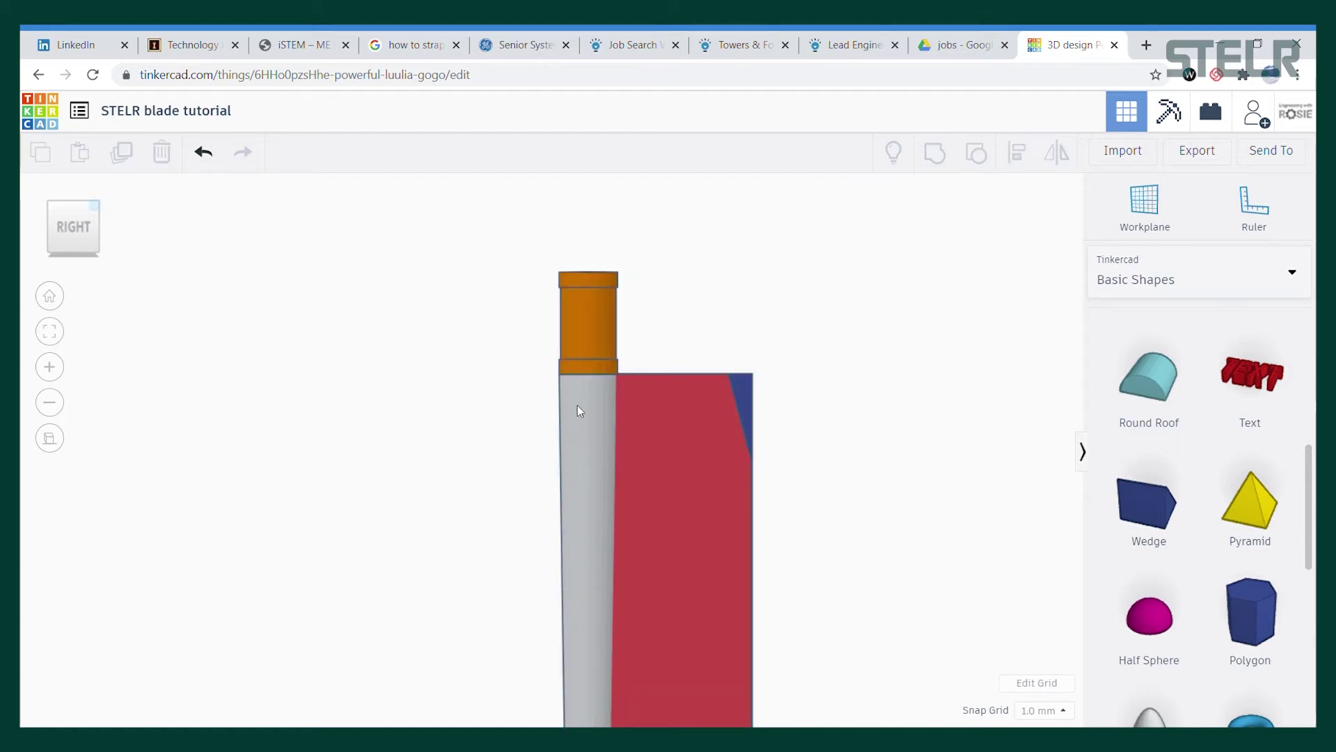
shift+click(592, 334)
click(936, 157)
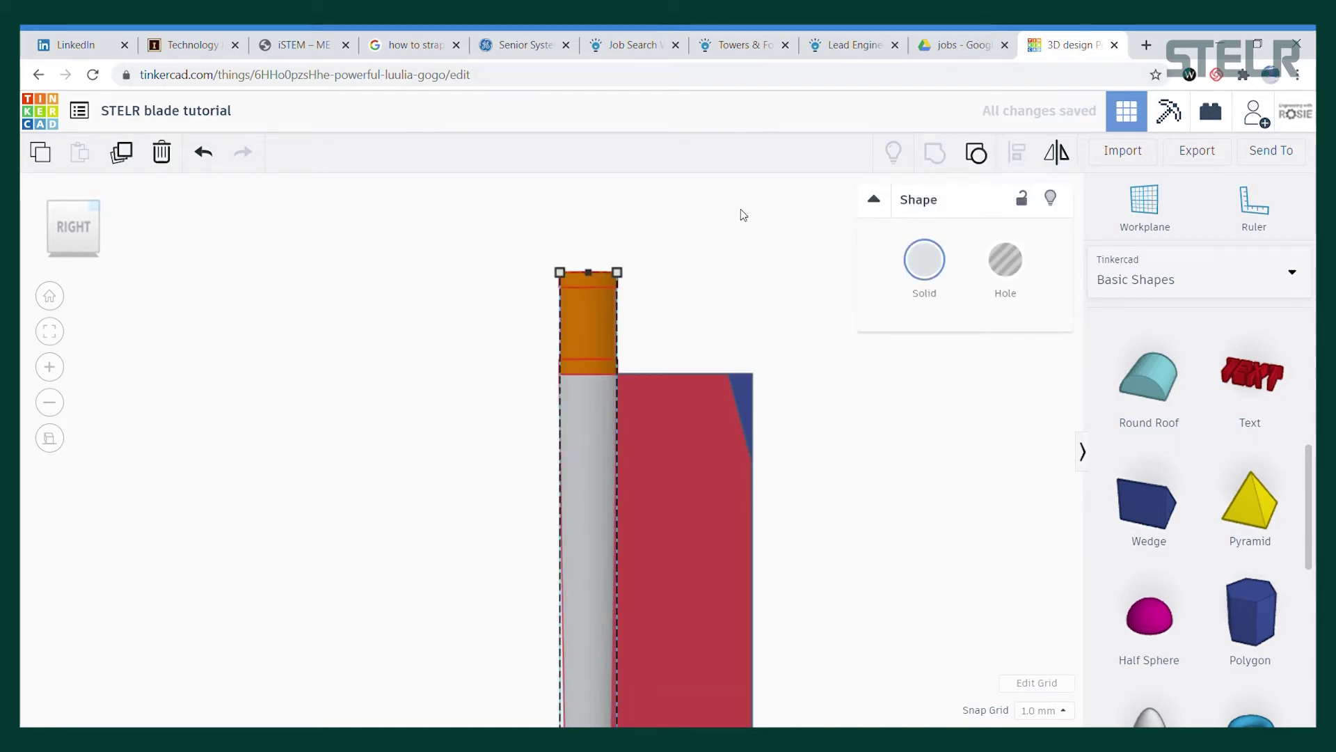
drag(591, 303, 457, 299)
click(742, 290)
Duplicate the wedge, mirror the copy horizontally, and move it toward the strip's opposite hub-end corner
click(742, 393)
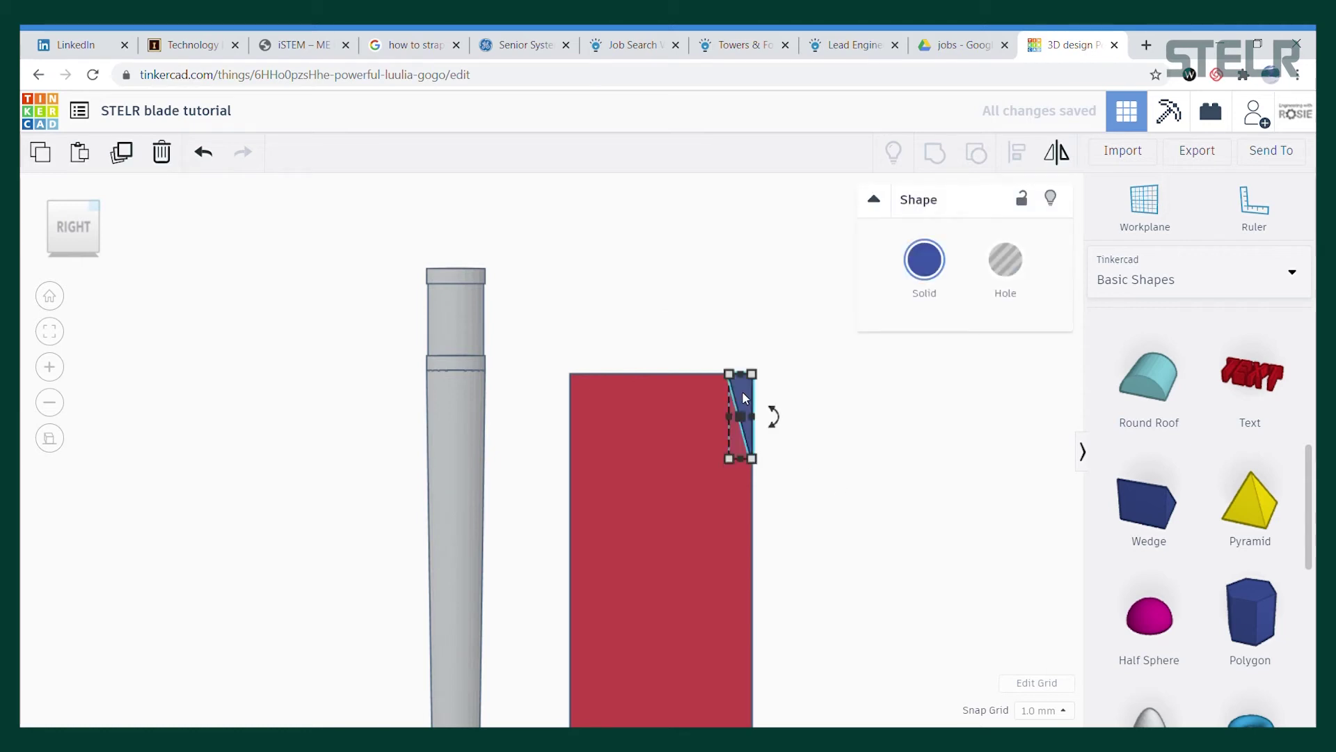
key(Right)
click(1063, 158)
click(752, 478)
drag(741, 428, 610, 396)
key(ctrl+z)
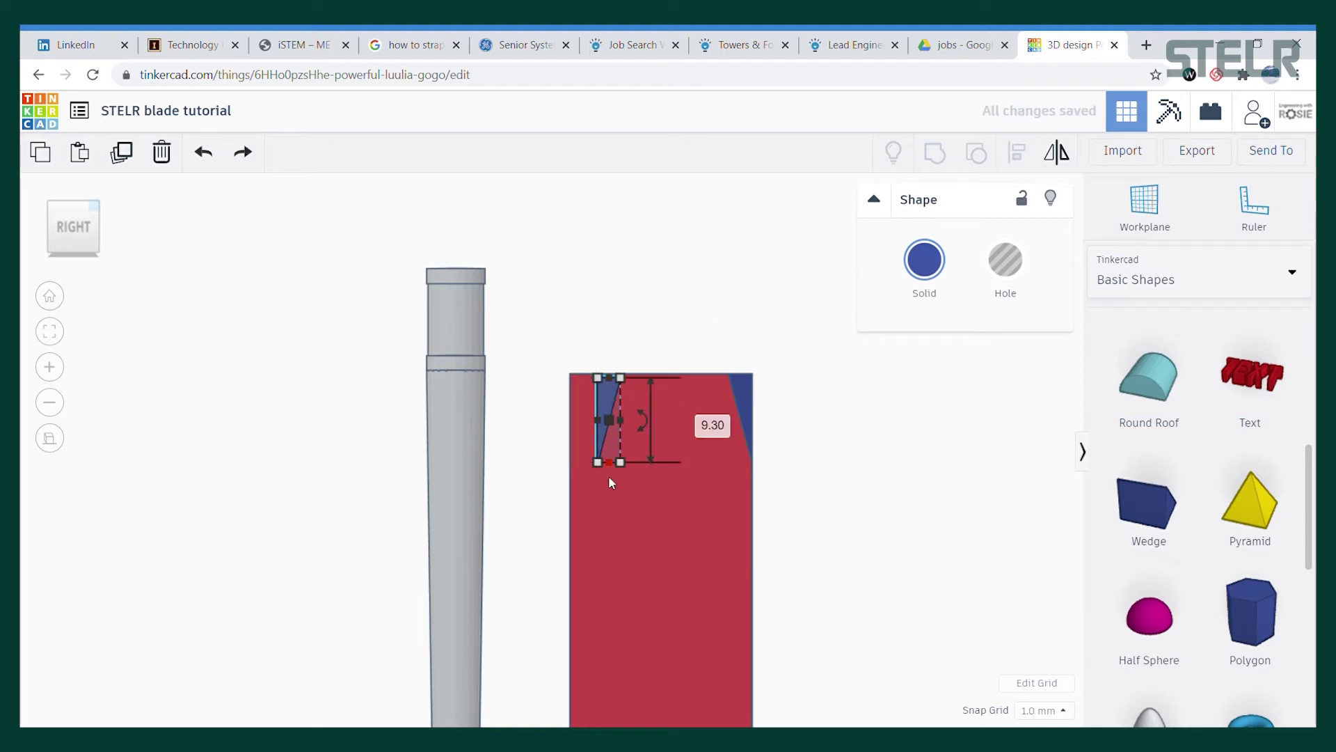
Align the mirrored wedge flush with the strip's hub-end edge and left side edge
shift+click(585, 536)
click(774, 375)
click(571, 353)
click(698, 252)
Turn both wedges into holes and group them with the strip to bevel its two hub-end corners
right_drag(773, 439, 718, 493)
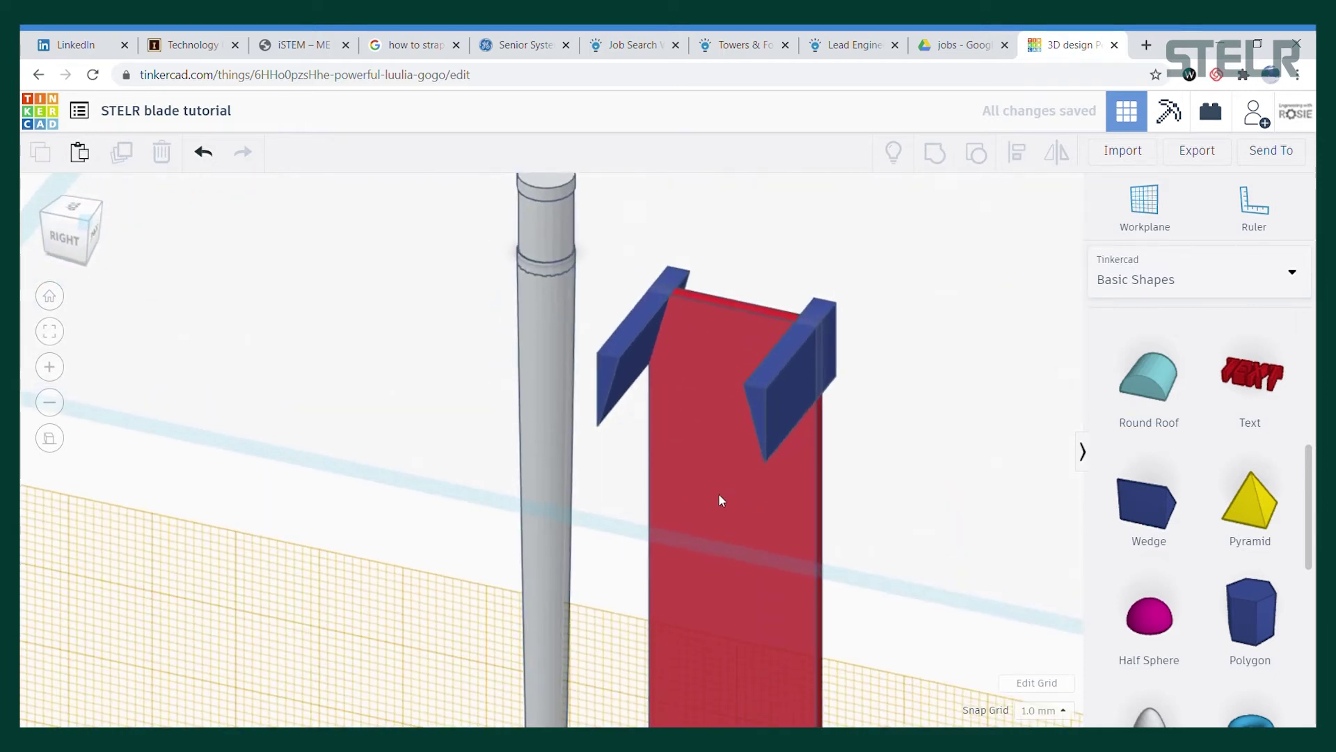
click(632, 352)
click(1008, 267)
click(784, 358)
click(1016, 277)
click(972, 474)
drag(599, 221, 884, 418)
click(935, 153)
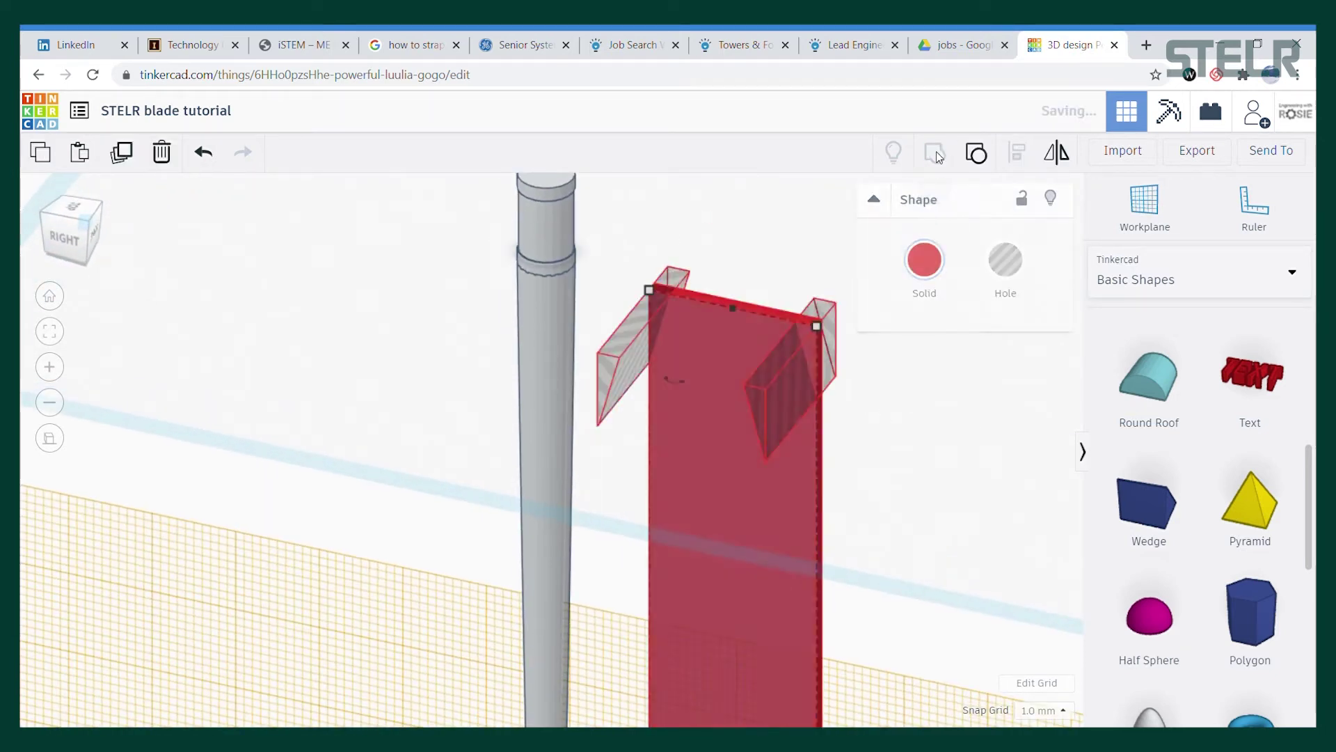
right_drag(880, 408, 490, 215)
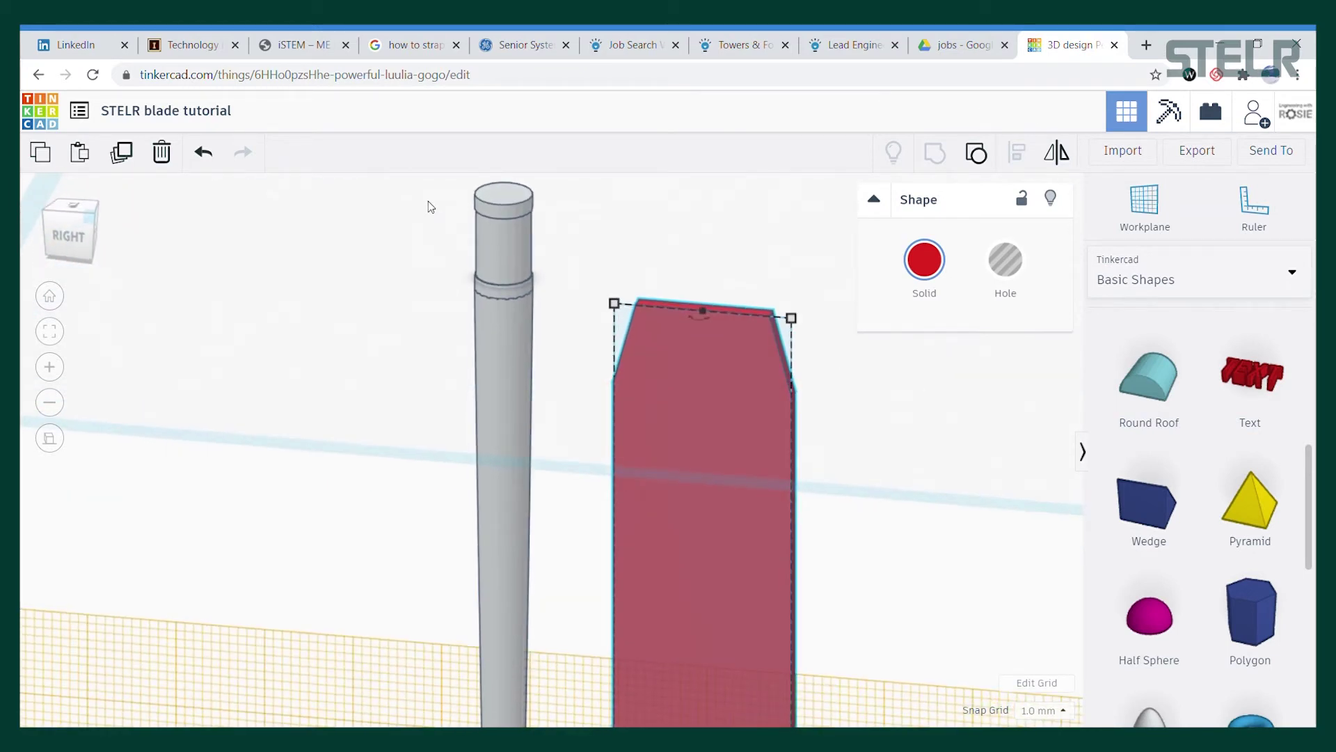
Centre the connector and paraboloid group across the strip's width and group everything into one blade
drag(428, 183, 804, 438)
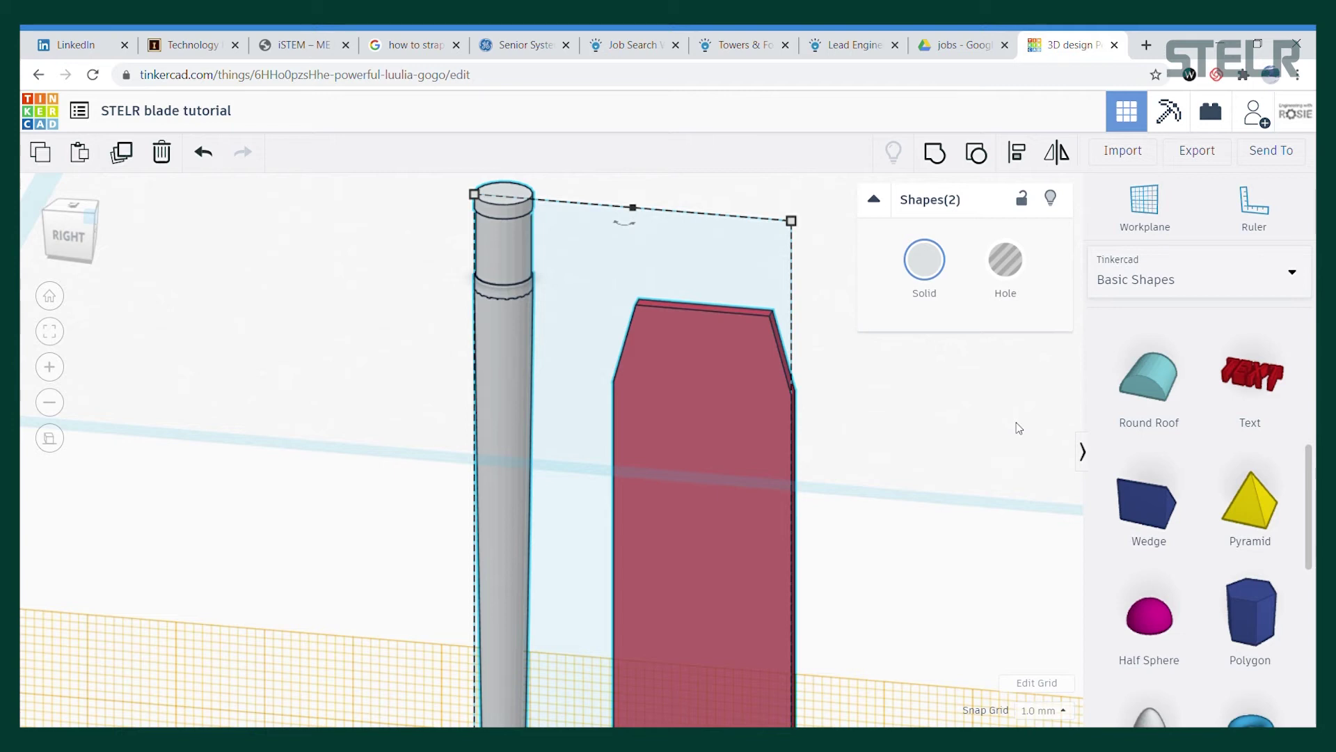
key(l)
click(629, 185)
click(799, 358)
drag(468, 214, 739, 387)
click(935, 152)
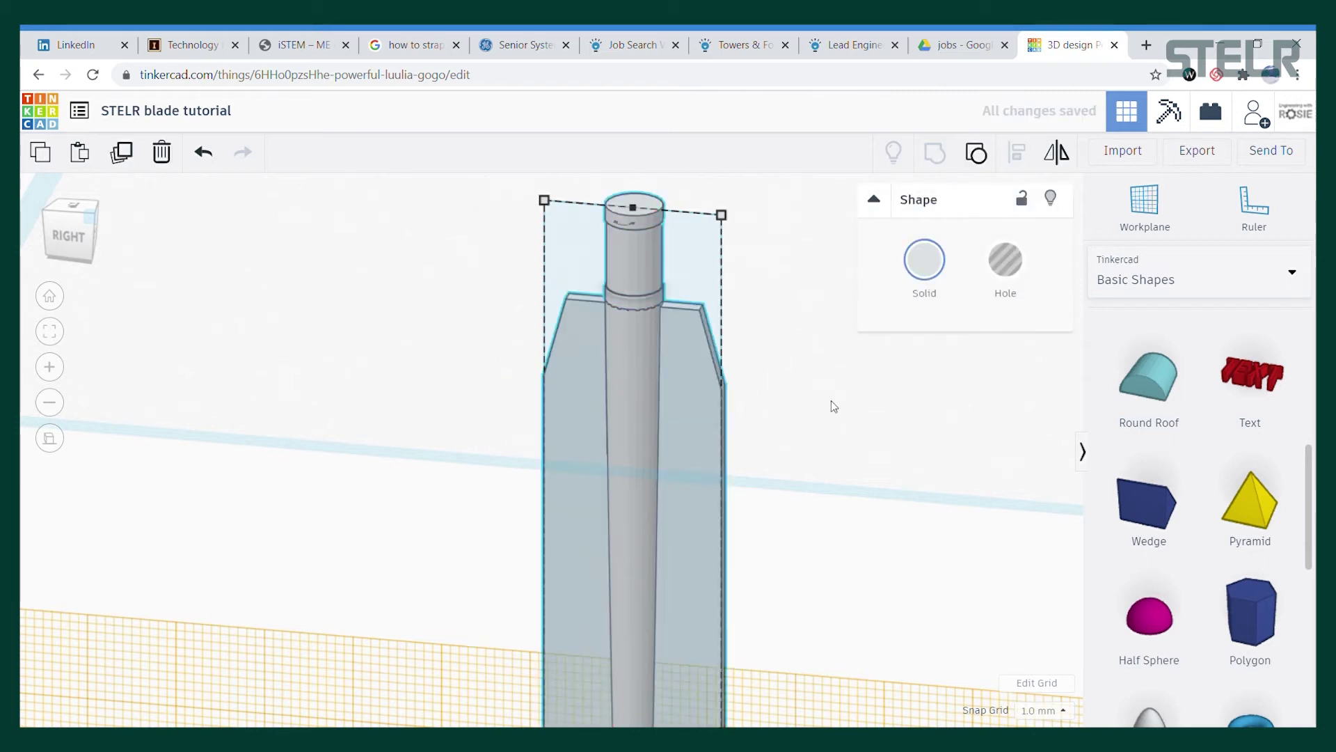
click(834, 406)
Place a workplane on the blade's flat face near the tip
scroll(736, 537, down, 3)
click(1169, 223)
click(797, 481)
mouse_move(690, 491)
right_down()
mouse_move(707, 419)
mouse_move(690, 481)
right_up()
scroll(691, 480, down, 4)
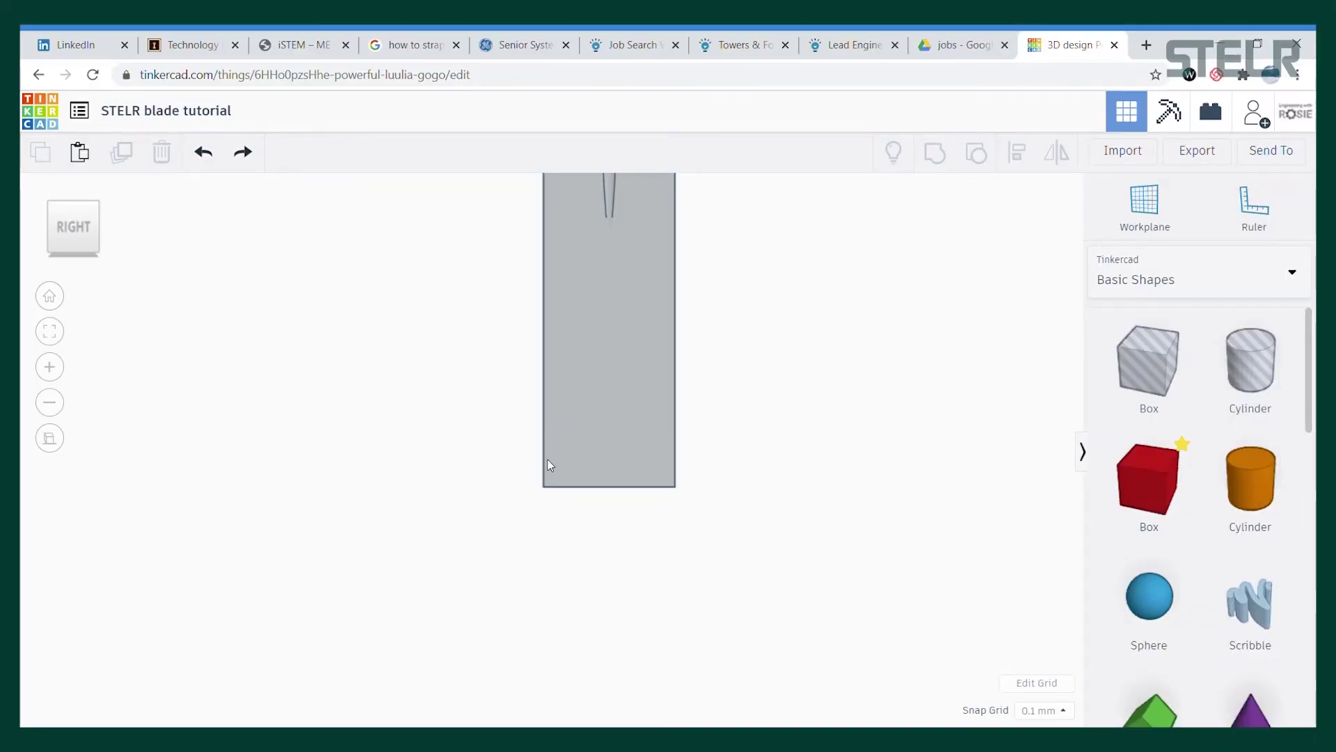
click(1145, 205)
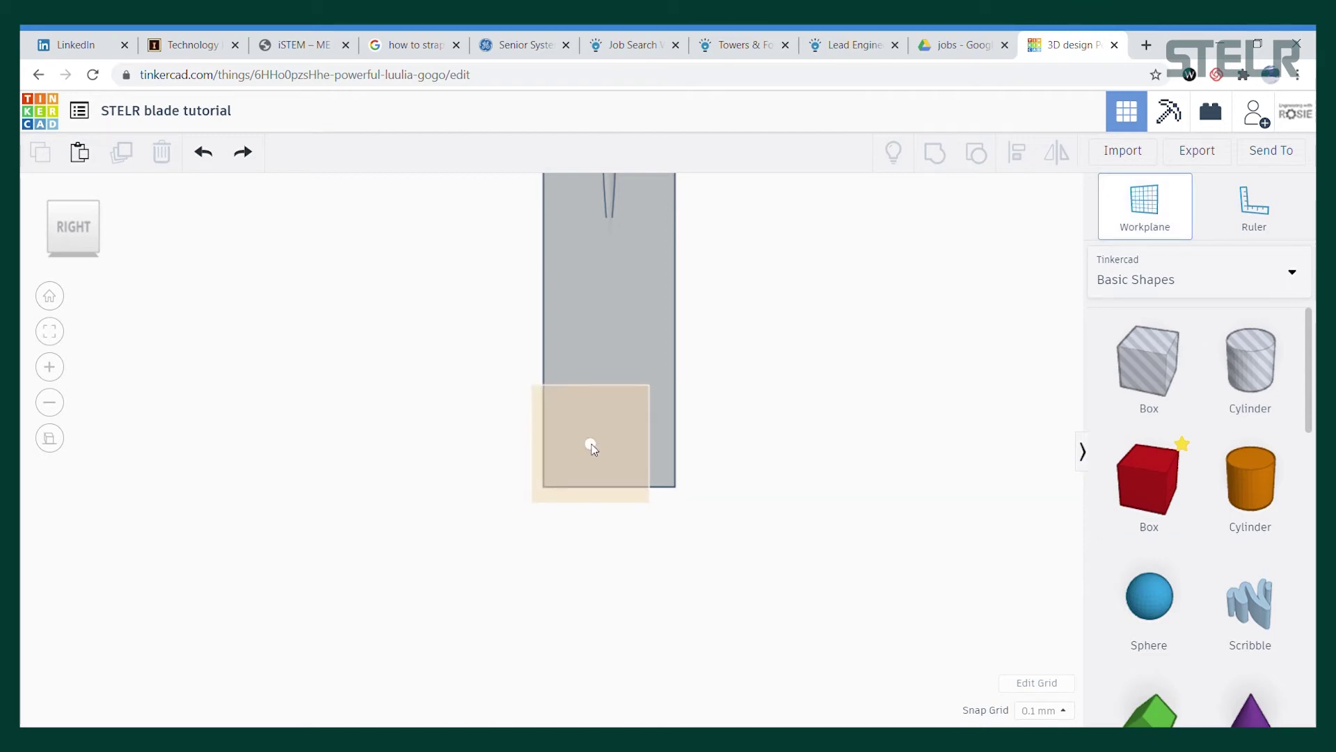
click(591, 441)
Add a box and a cylinder beside the blade tip and set the cylinder's length and width to 6 mm
click(1151, 490)
click(311, 480)
click(1250, 485)
click(470, 513)
click(405, 447)
click(472, 366)
text(6)
key(Return)
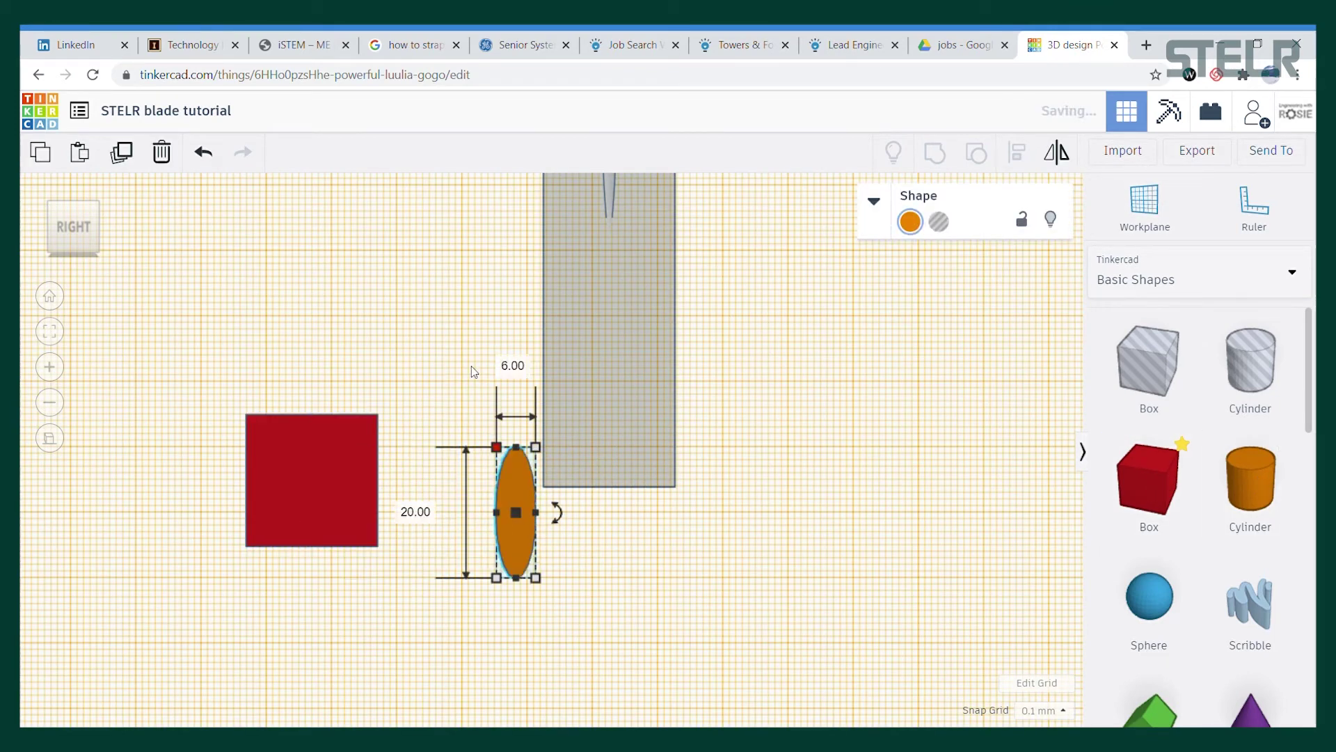
click(427, 522)
text(6)
key(Return)
Set the box's width and length to 6 mm
click(345, 451)
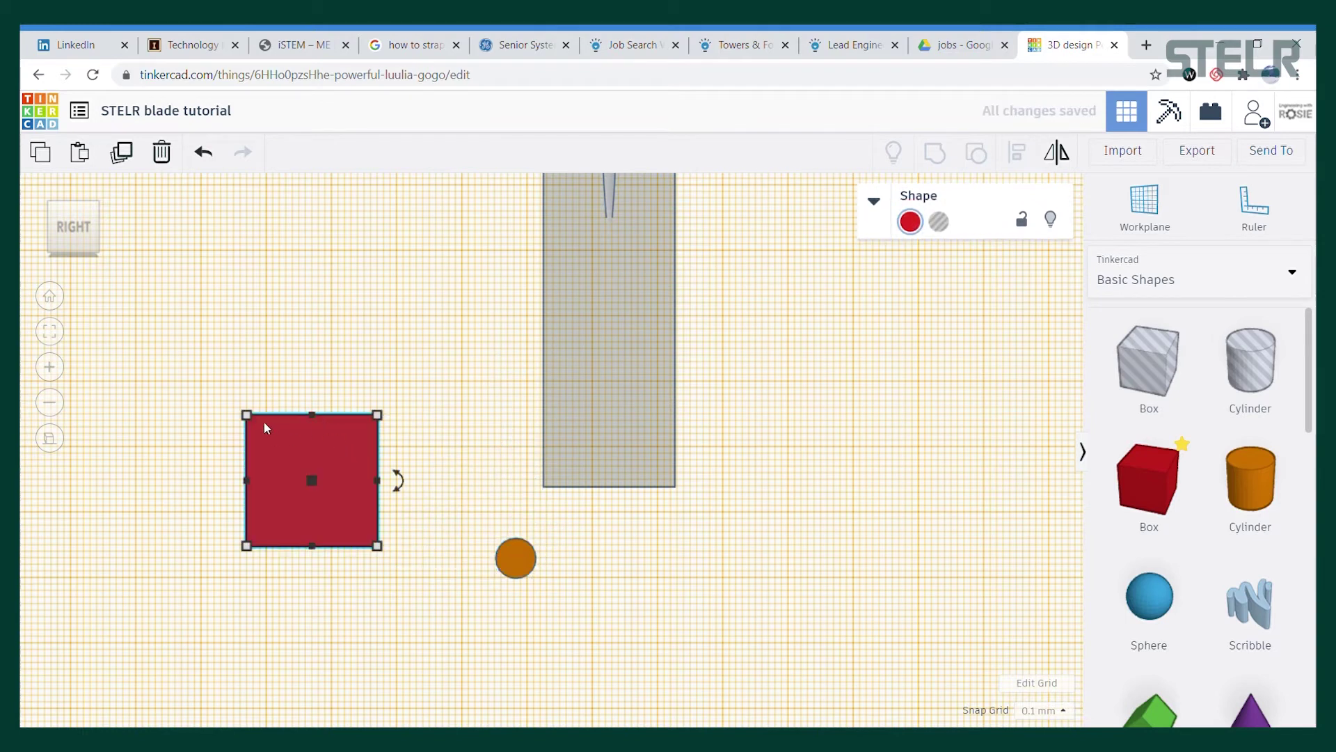
click(323, 336)
text(6)
key(Return)
click(254, 479)
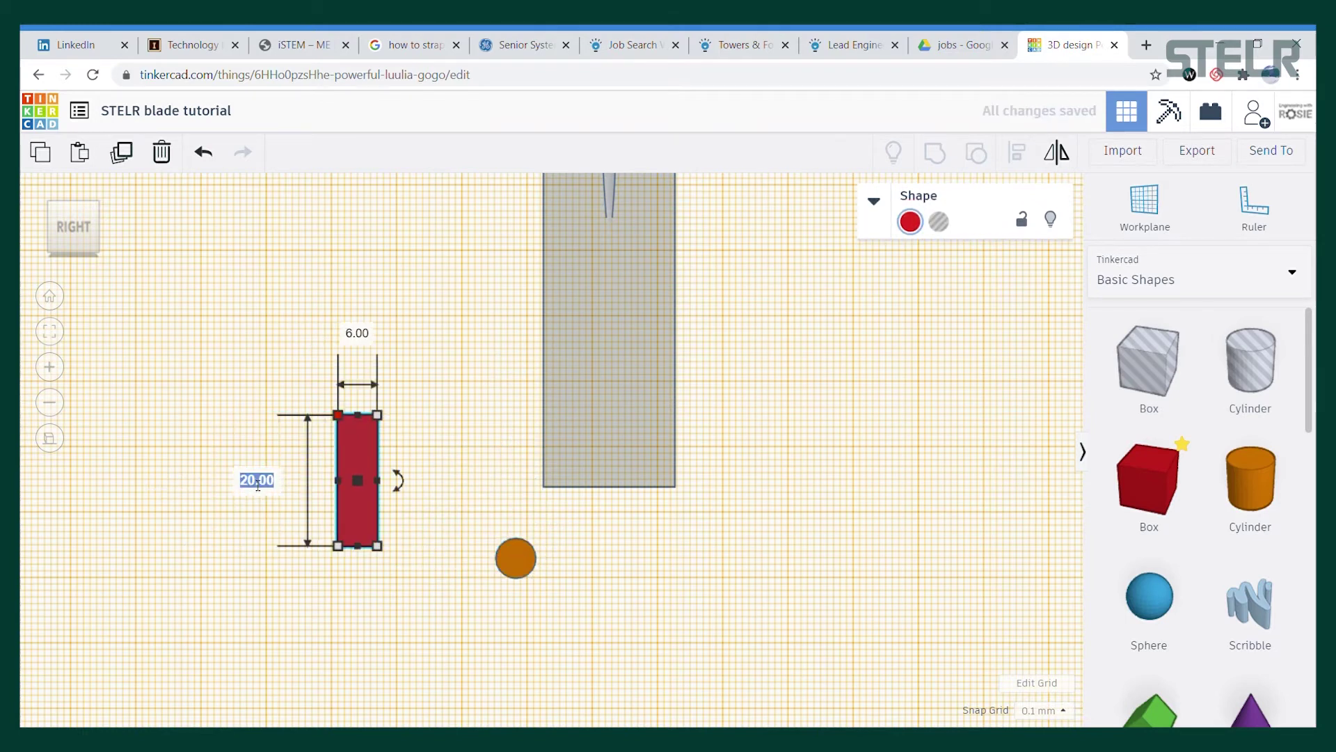
text(6)
key(Return)
Centre the cylinder on the small box in both directions and subtract it as a grouped hole
shift+click(516, 558)
key(l)
click(437, 485)
click(478, 542)
click(436, 542)
drag(361, 510, 492, 599)
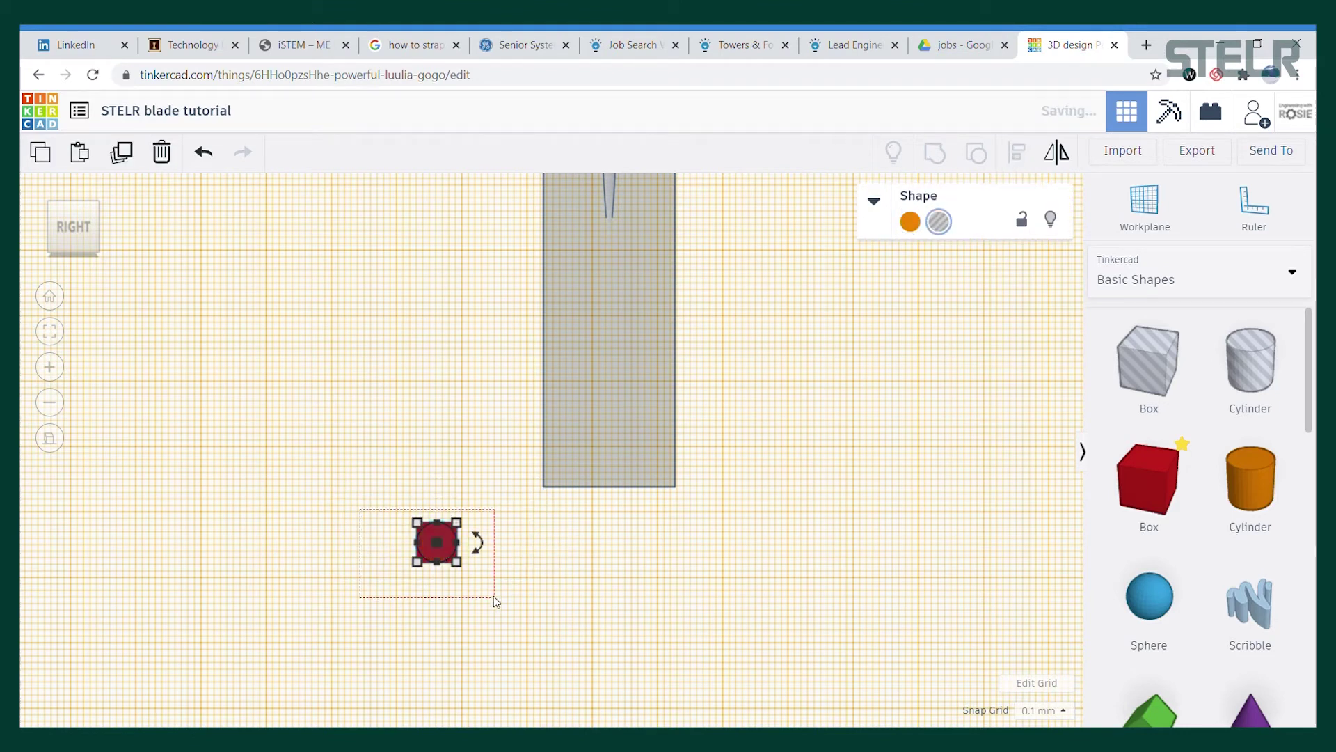
key(ctrl+g)
click(546, 568)
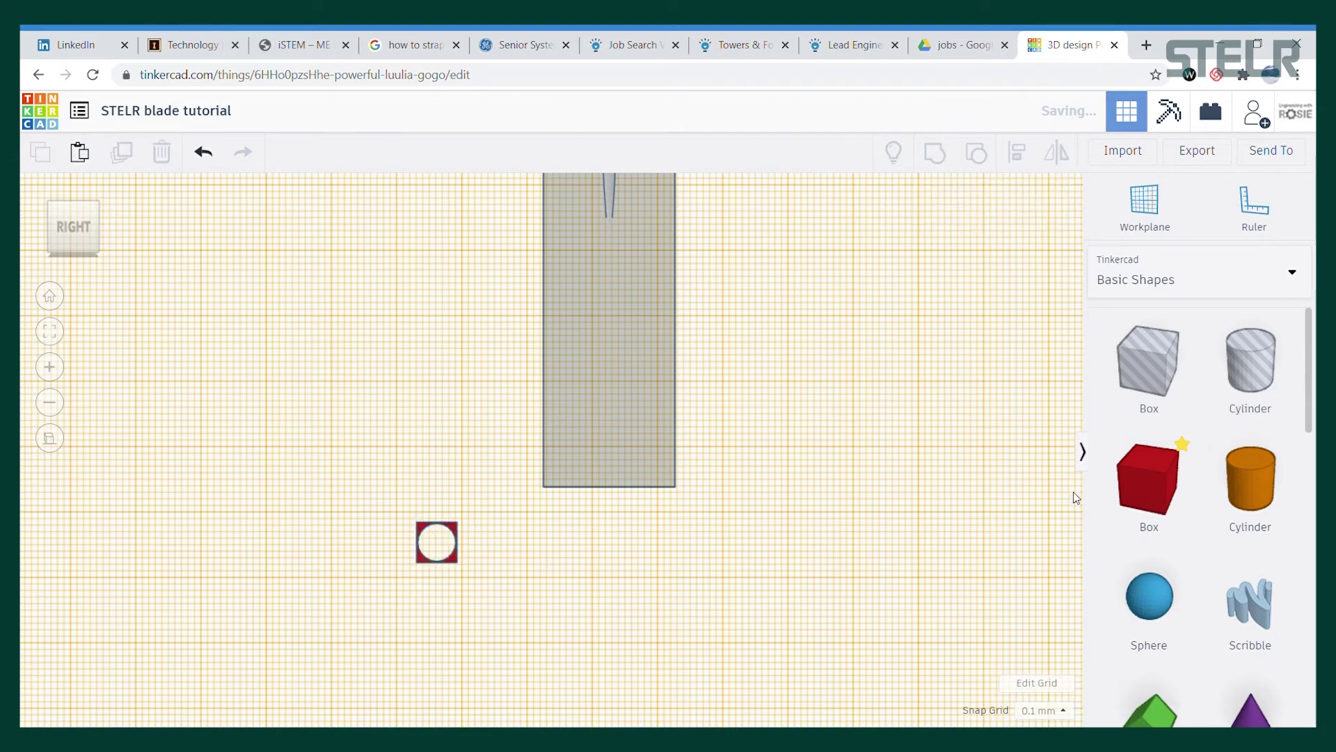
Add another box above the pierced square and rotate it 45°
scroll(417, 555, up, 3)
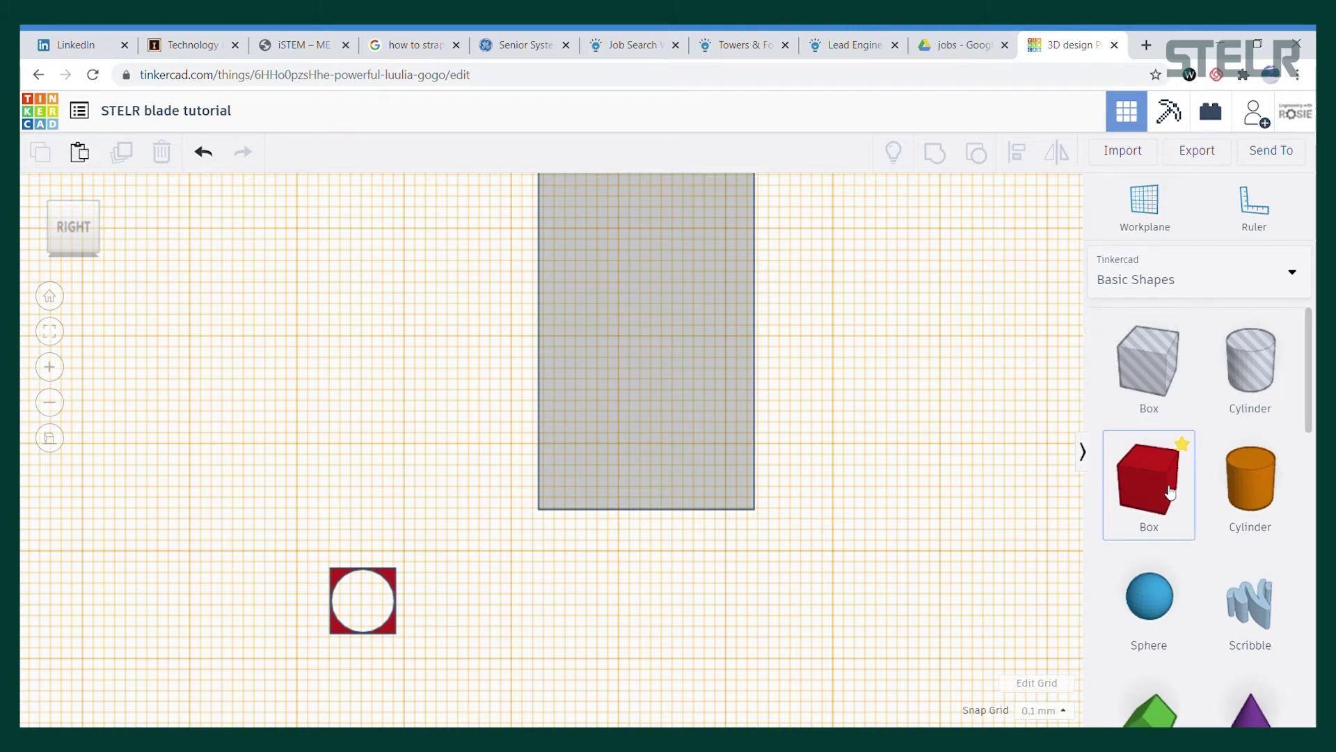
drag(1148, 480, 310, 348)
mouse_move(449, 353)
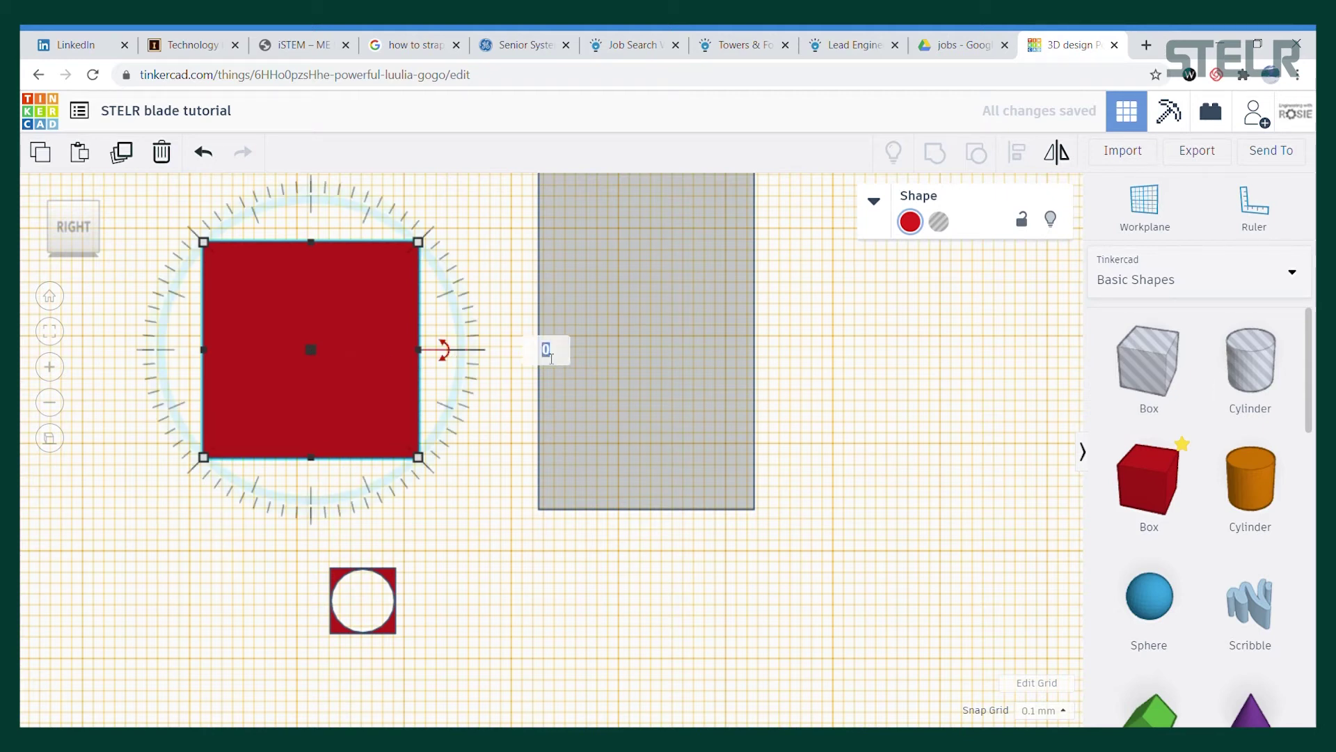
text(45)
key(Return)
Position the rotated box over the pierced square so only the square's lower-left corner stays uncovered
drag(357, 321, 471, 511)
scroll(380, 572, up, 4)
middle_drag(540, 666, 974, 476)
scroll(603, 583, up, 3)
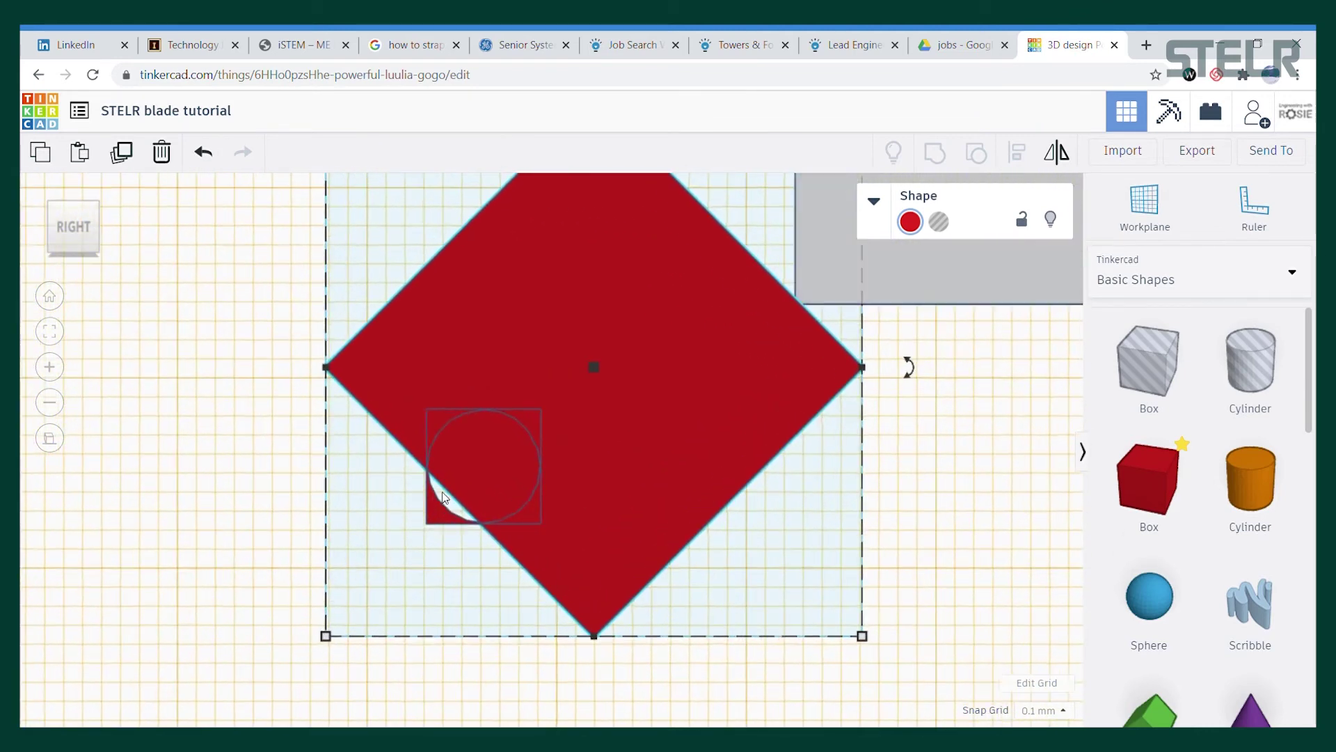
click(1043, 710)
click(1059, 569)
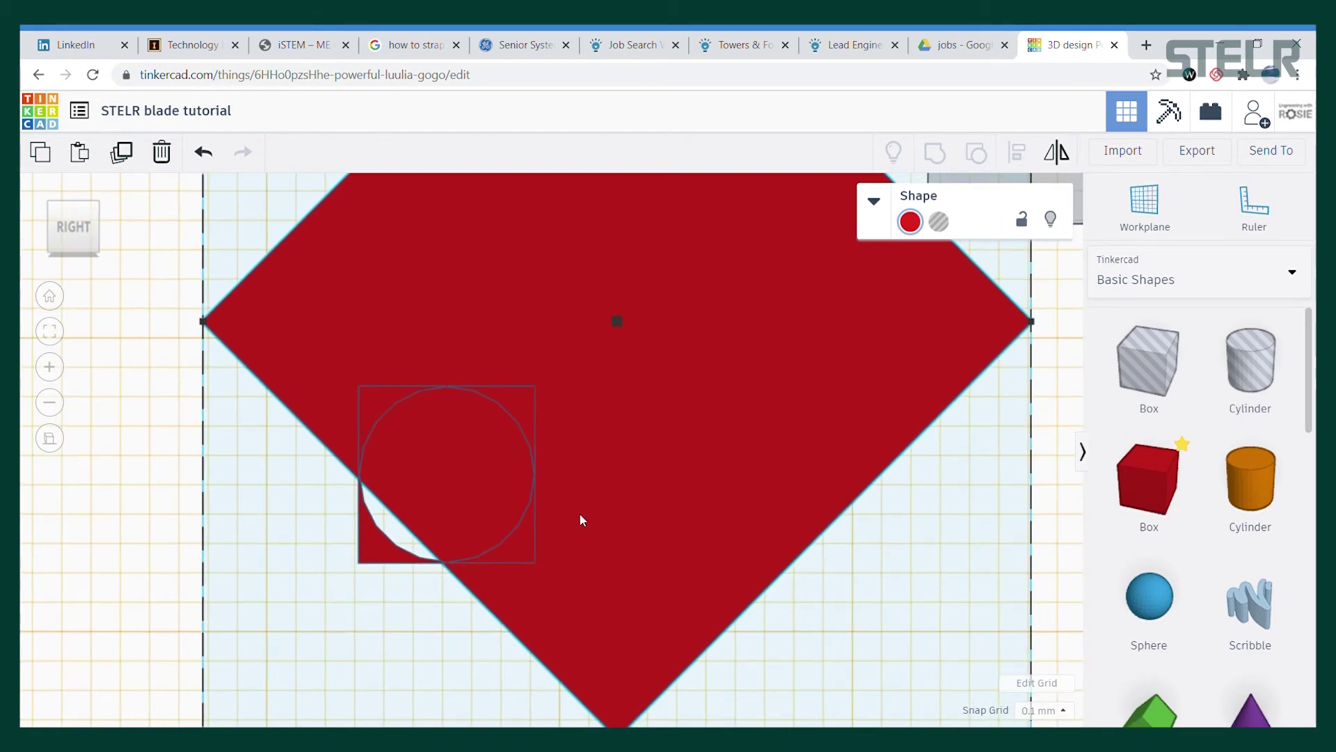
drag(579, 512, 583, 512)
Turn the rotated box into a hole and group it with the pierced square to leave one concave corner piece
click(941, 222)
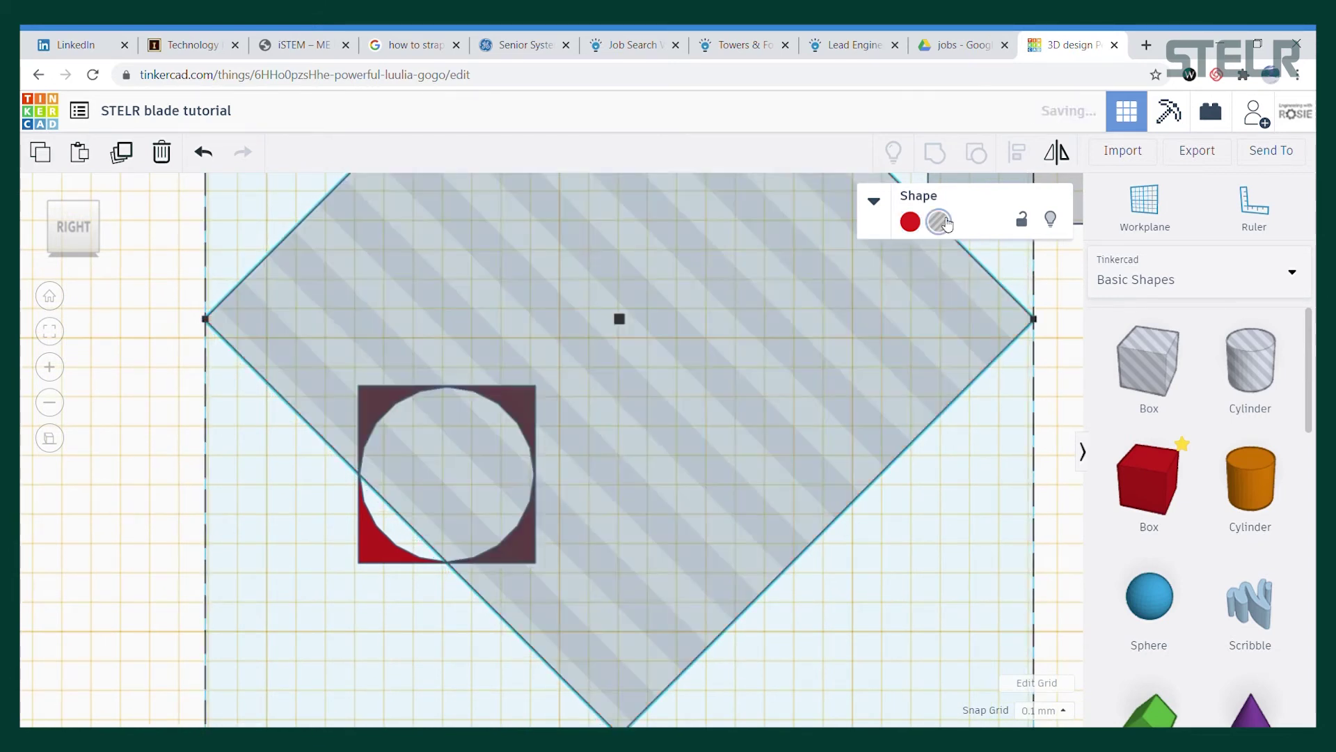
shift+click(375, 544)
click(940, 153)
click(536, 498)
right_drag(505, 494, 469, 500)
click(72, 228)
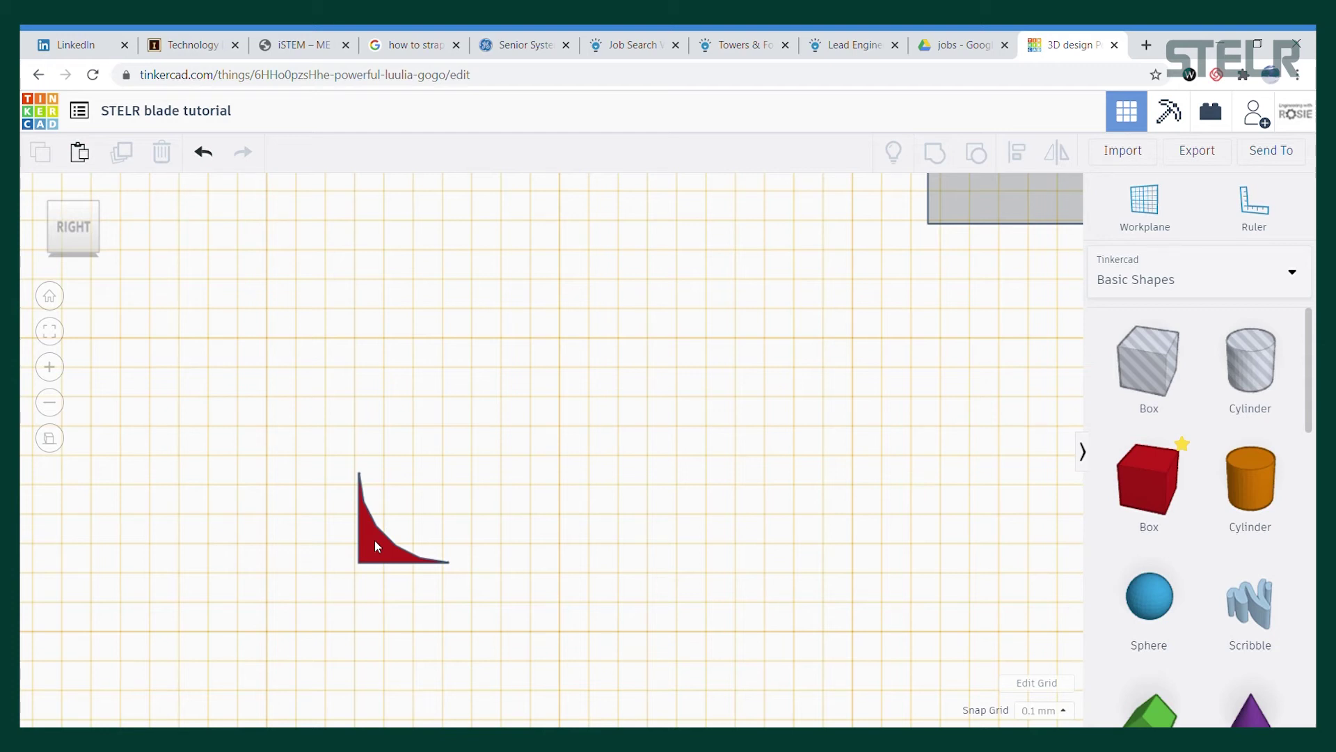
Copy the concave corner piece, mirror the copy horizontally, and move it to the right of the original
click(375, 540)
key(ctrl+c)
key(ctrl+v)
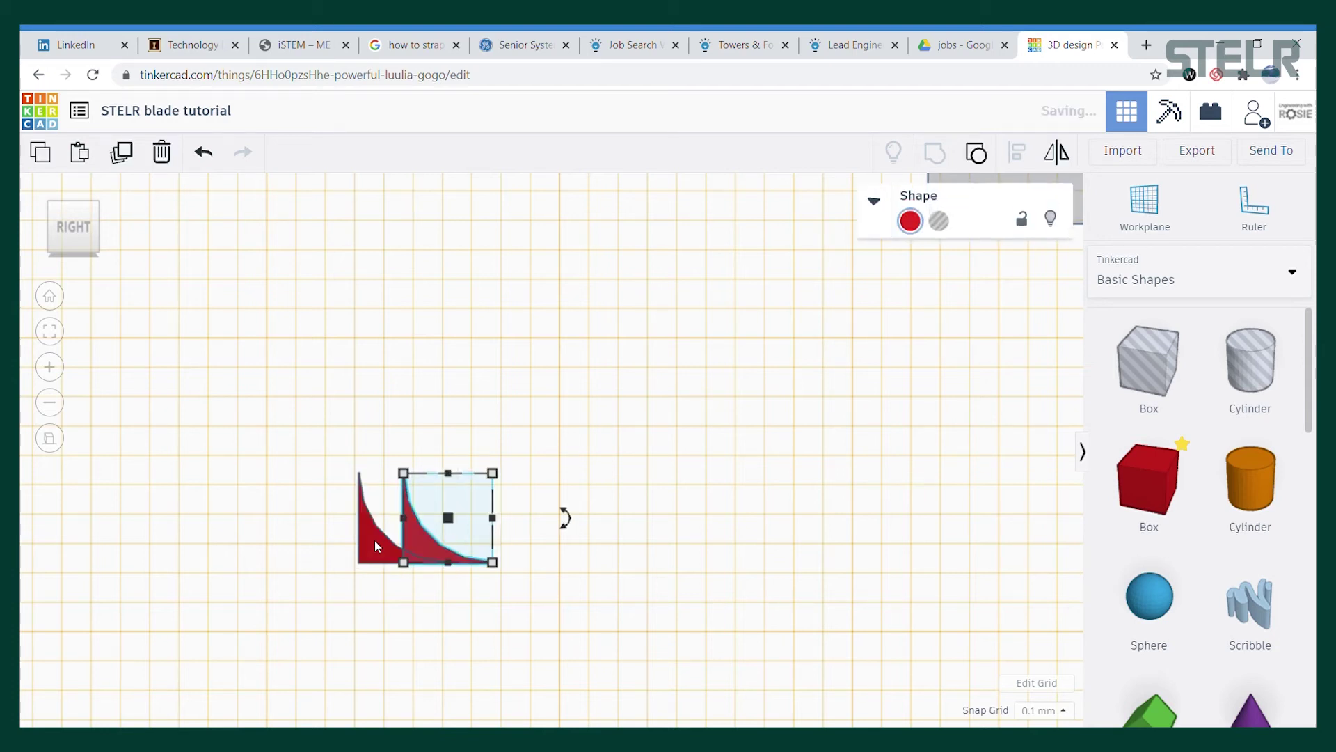
click(1057, 153)
click(449, 581)
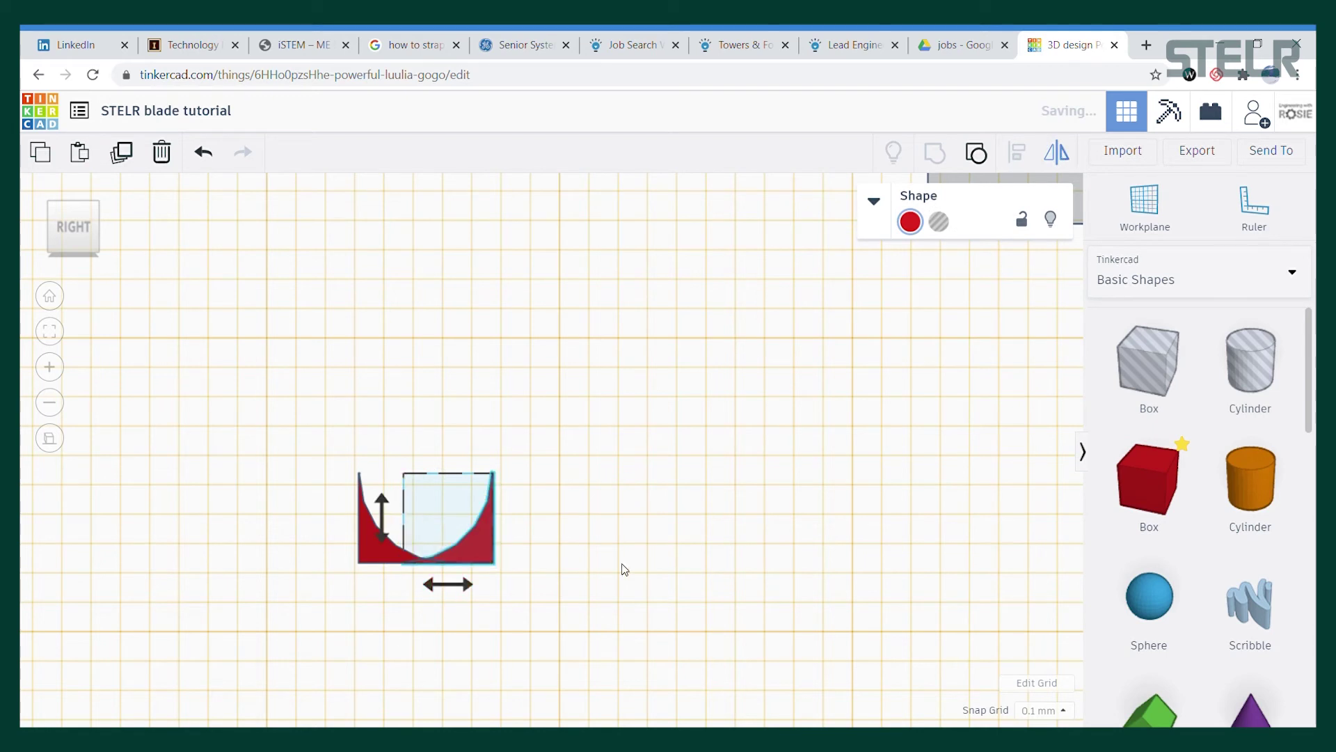
drag(487, 546, 616, 544)
click(742, 424)
Turn both concave corner pieces into holes and move each one to its matching corner of the blade tip
drag(280, 413, 744, 616)
click(938, 221)
click(973, 480)
scroll(940, 372, down, 3)
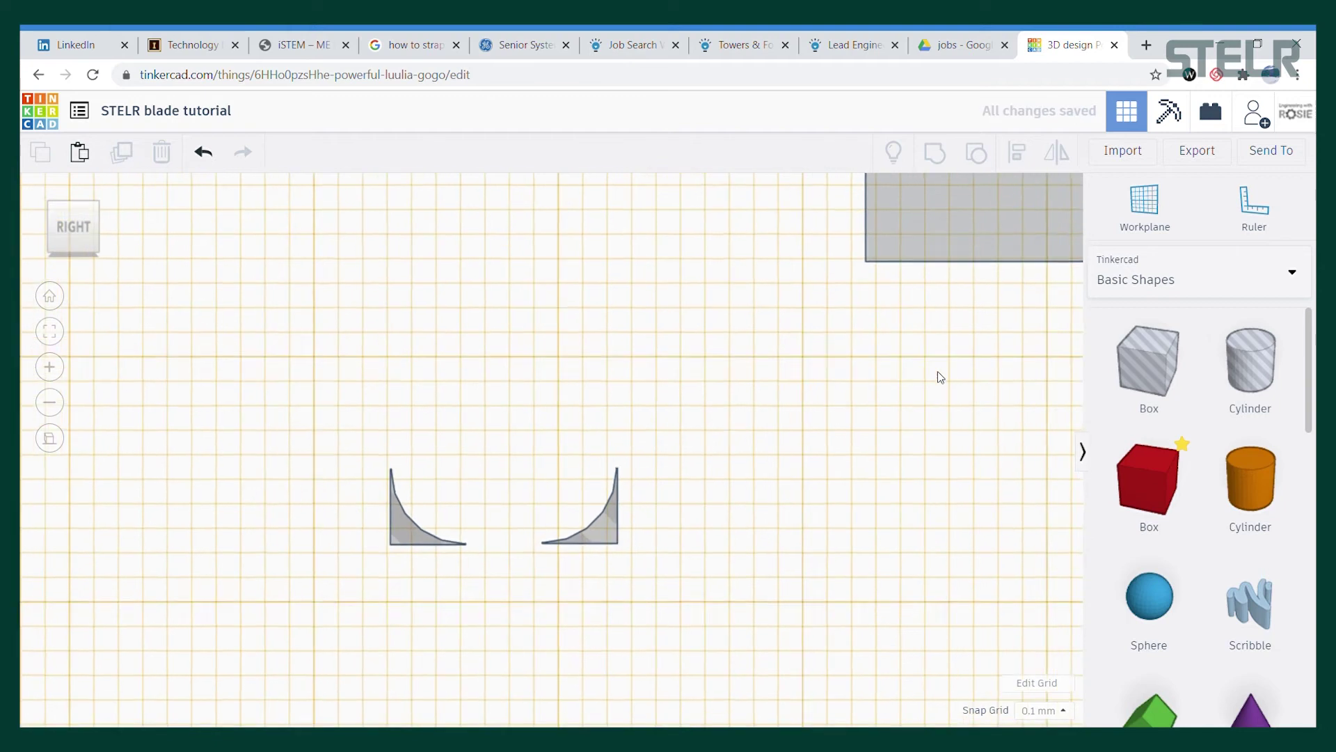
drag(584, 498, 1058, 351)
drag(471, 498, 755, 332)
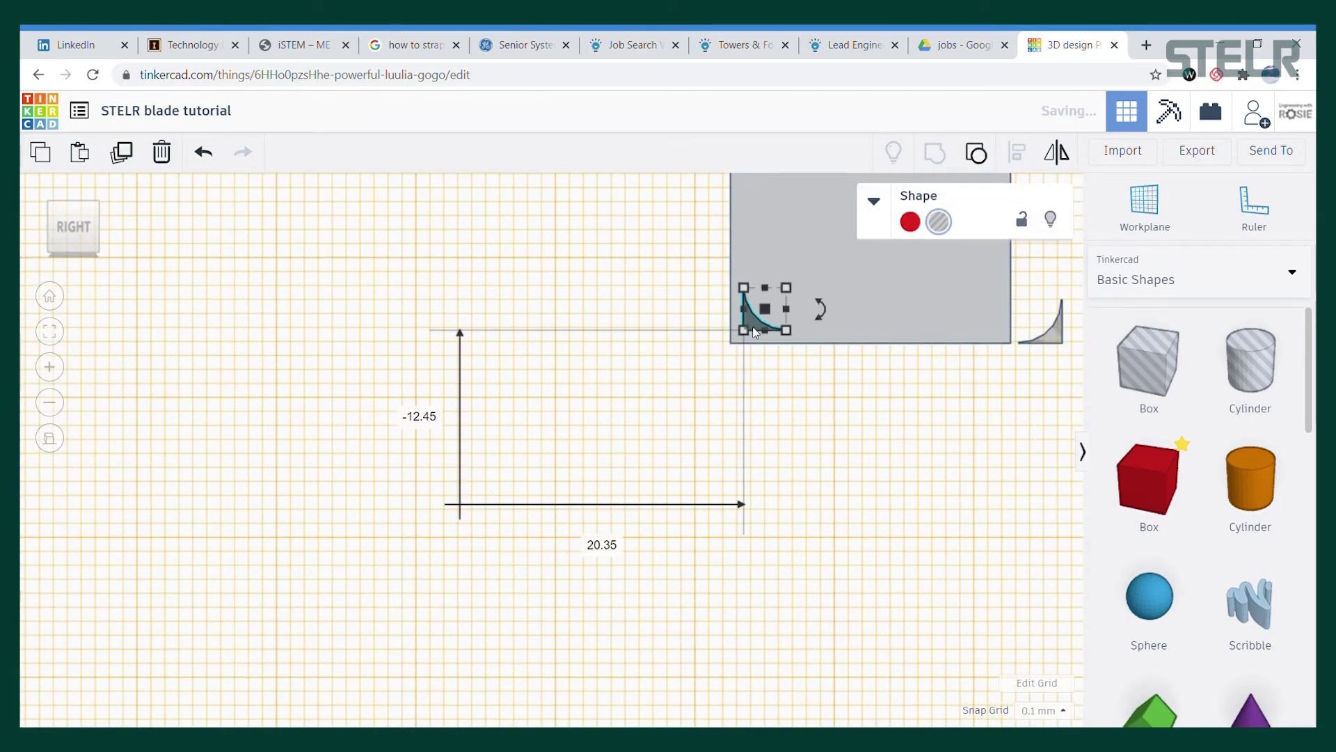
Align the first concave corner hole flush with the blade tip's end edge and left side edge
shift+click(854, 306)
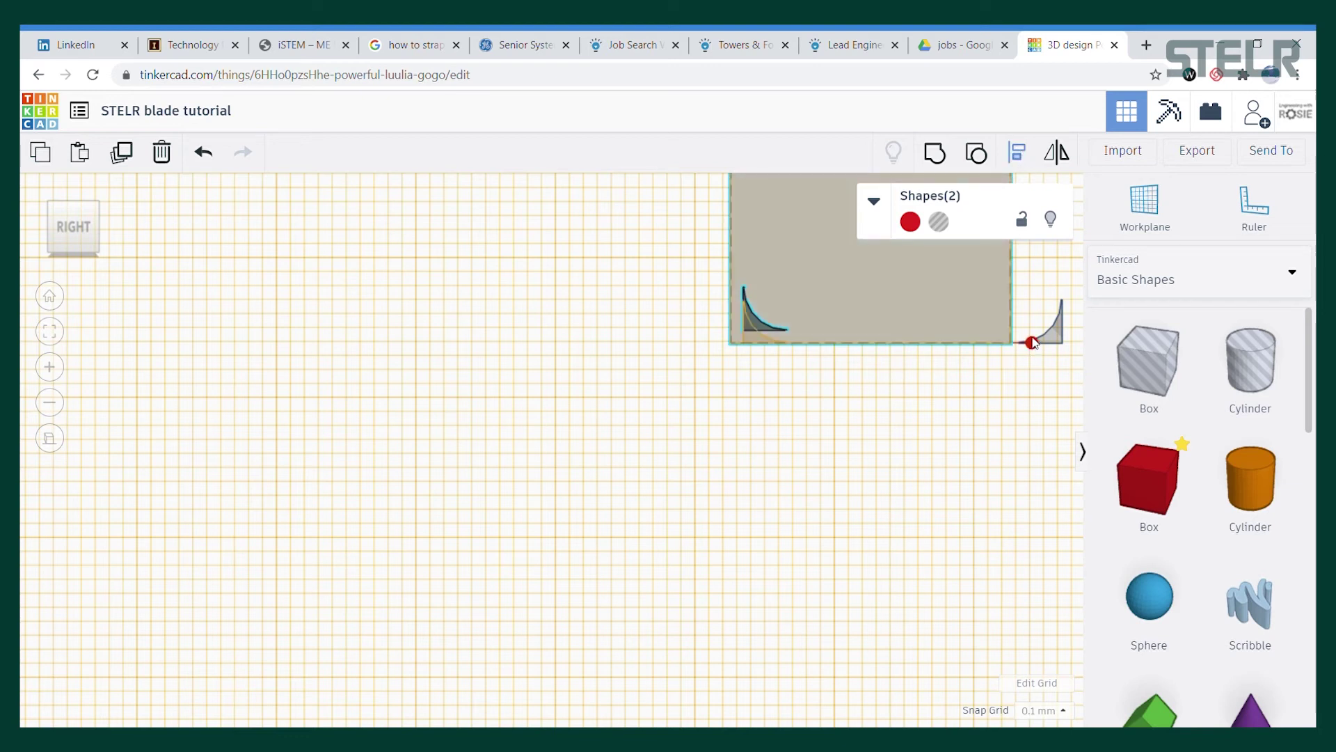
scroll(842, 486, down, 3)
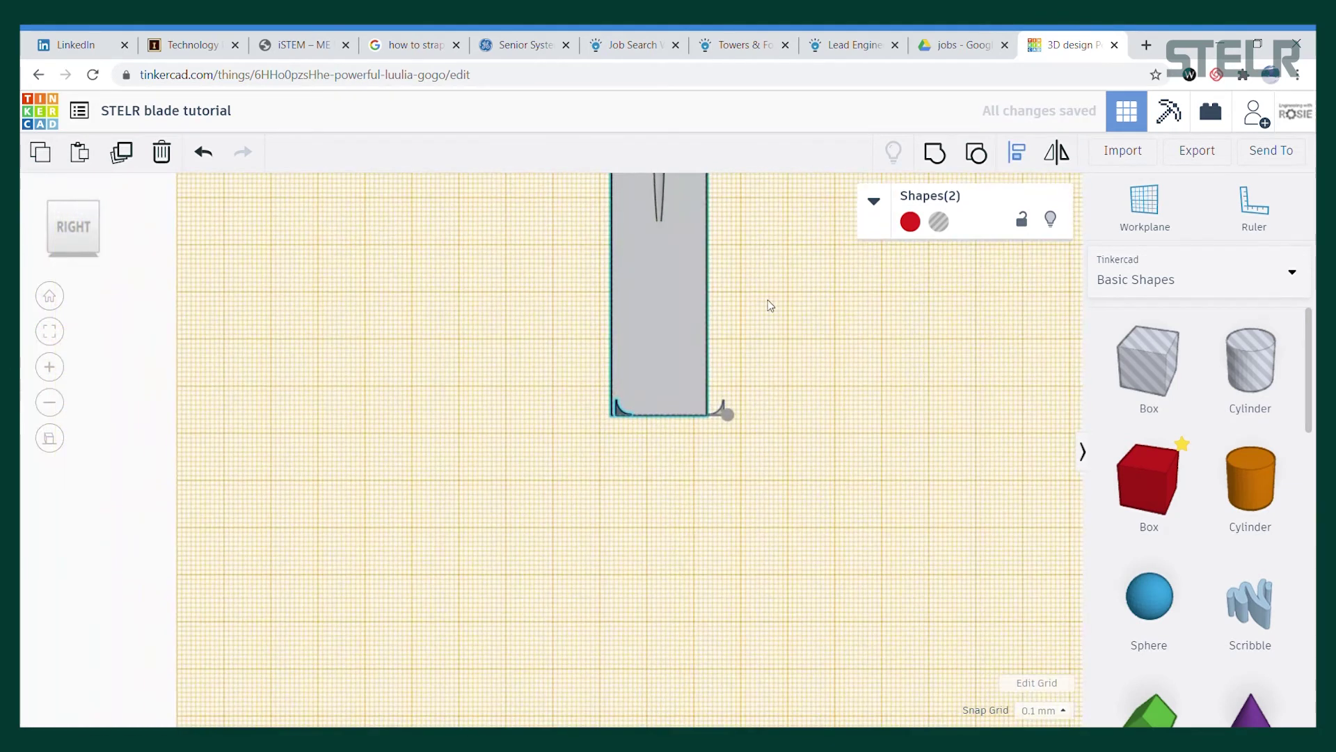
middle_drag(769, 304, 769, 608)
scroll(768, 606, down, 3)
scroll(737, 348, down, 4)
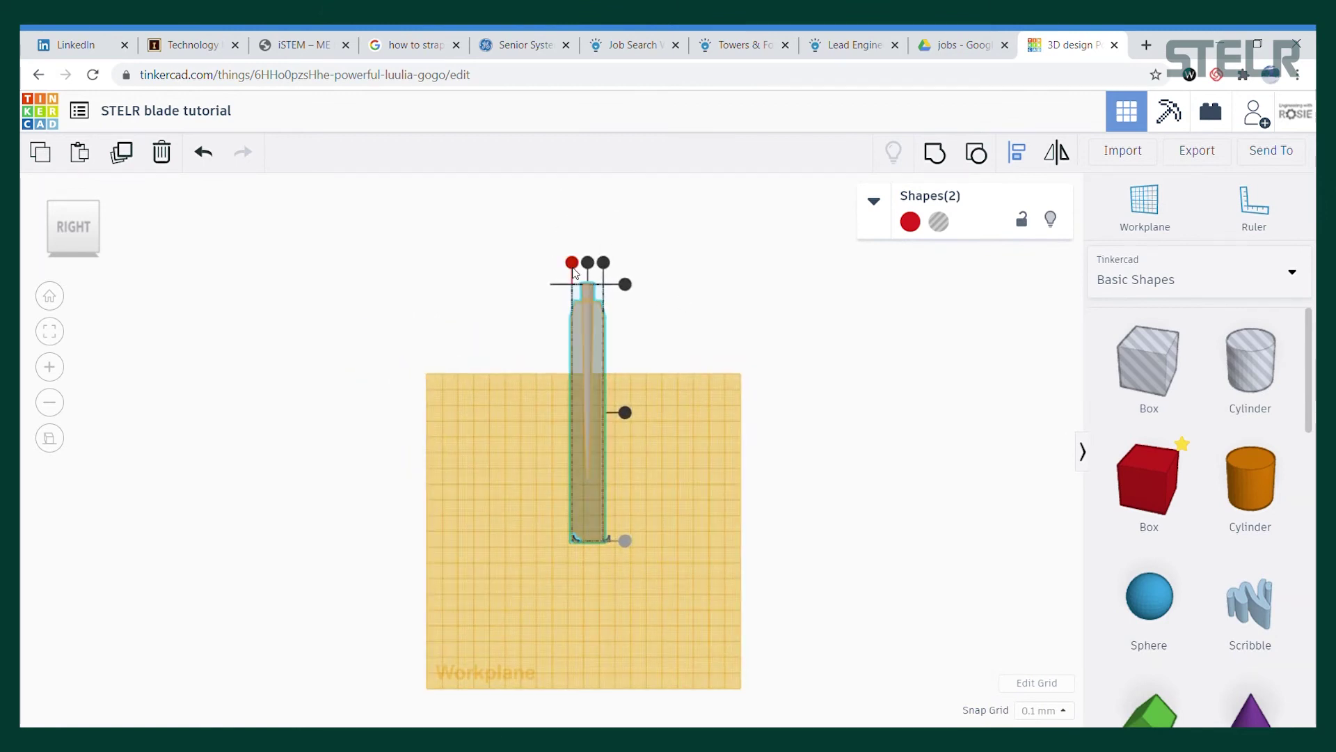
right_drag(650, 299, 693, 574)
scroll(518, 522, up, 3)
click(522, 671)
shift+click(549, 582)
key(l)
click(557, 690)
key(ctrl+g)
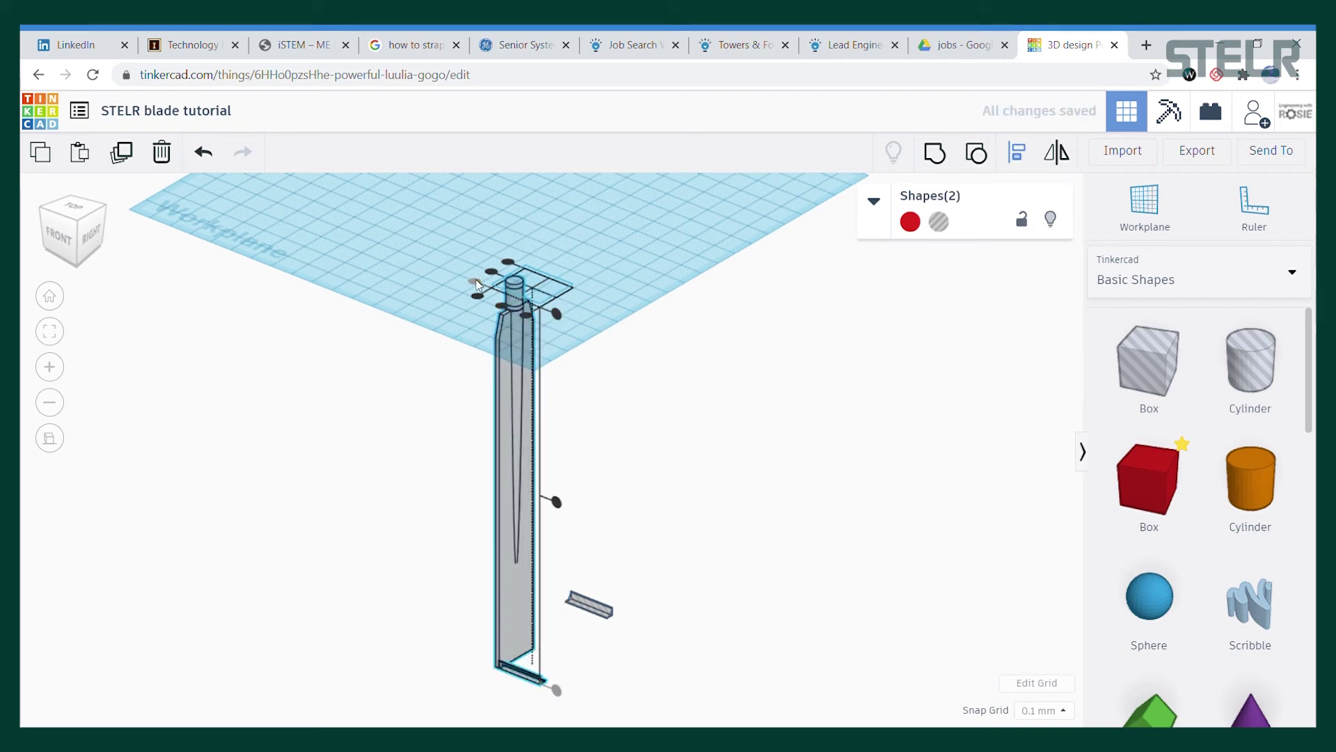
Align the second concave hole with the tip's opposite corner and group the holes with the blade to round both tip corners
drag(668, 587, 434, 679)
key(l)
click(544, 287)
click(678, 647)
drag(678, 647, 503, 374)
click(935, 153)
click(873, 414)
click(88, 231)
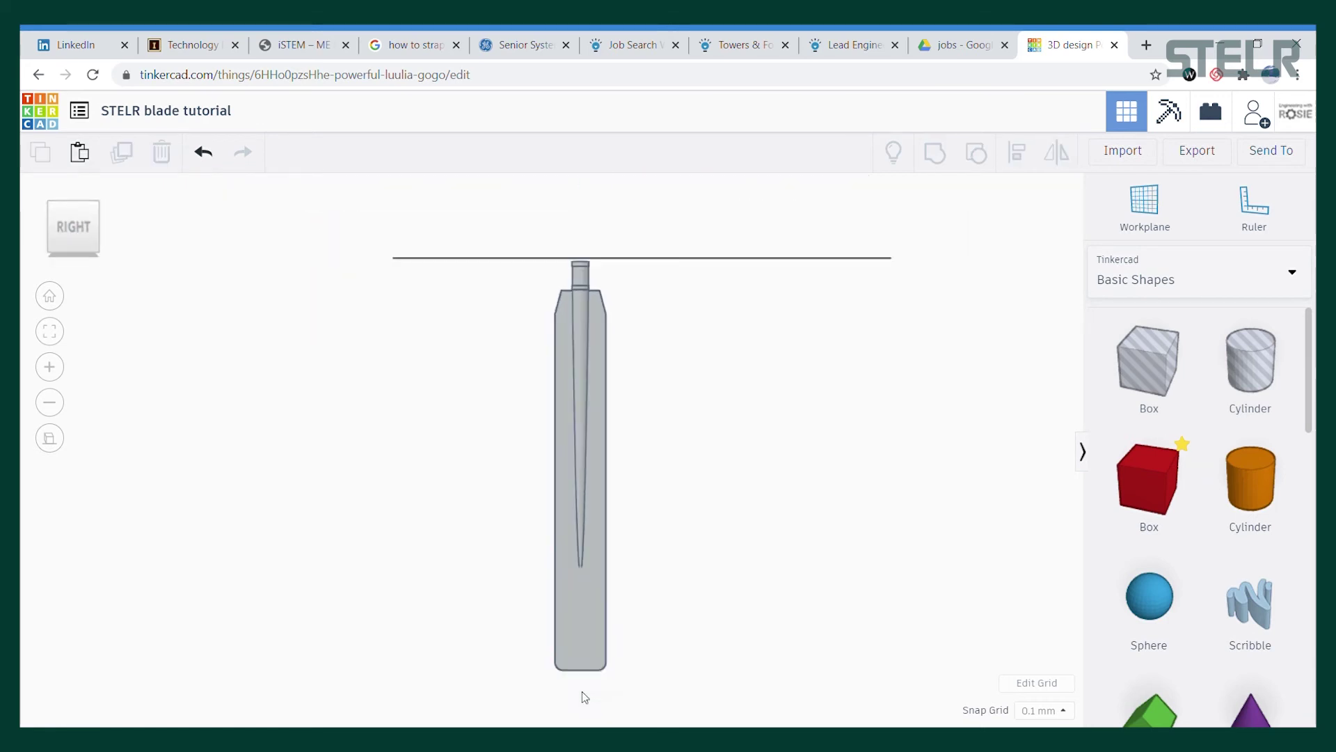